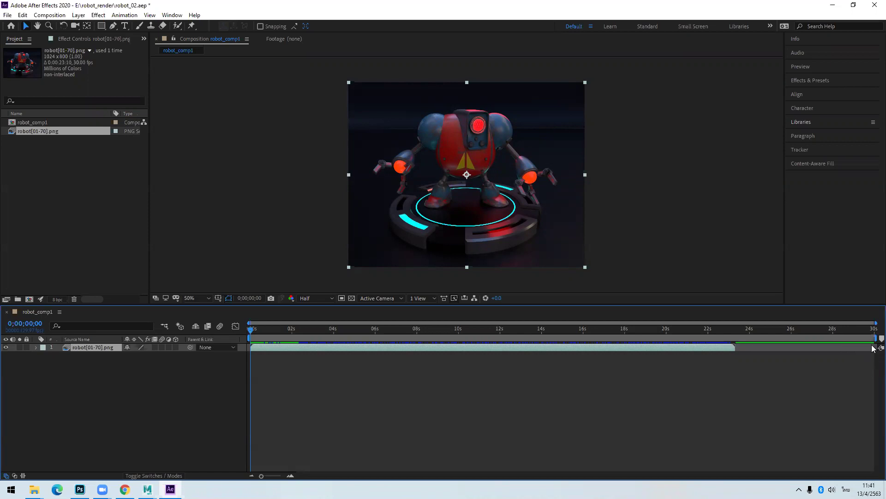
Step: Shorten the work area to the end of the robot[01-70].png layer, at about 23 seconds, and preview the animation
drag(874, 339, 736, 337)
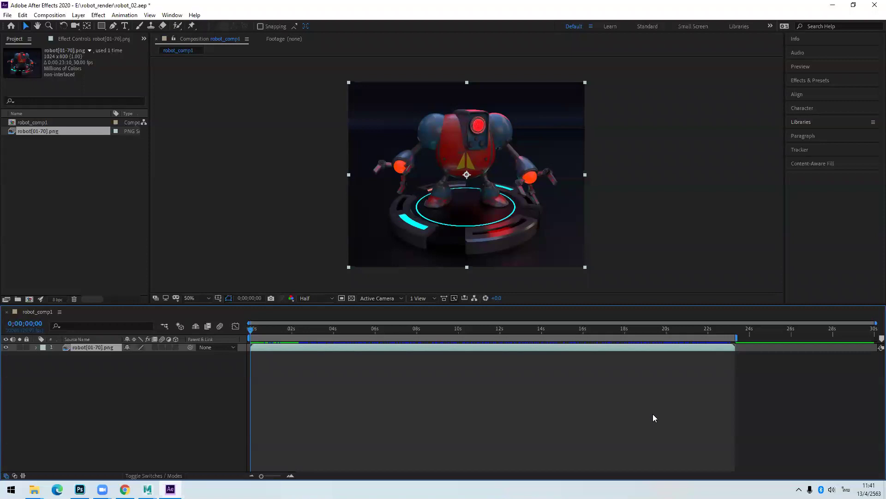
drag(347, 329, 706, 324)
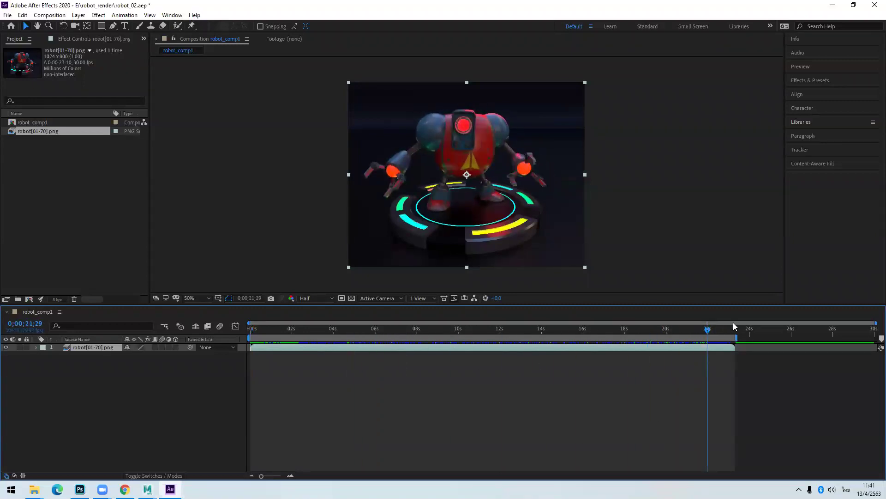
key(space)
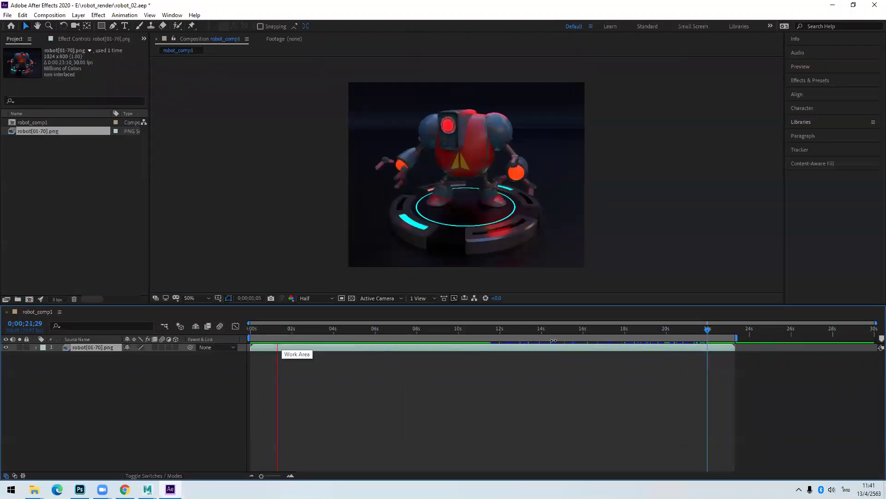
Step: Extend the work area to about 26 seconds, check the frames around the layer's end, and return its end to the layer's end
drag(736, 339, 791, 339)
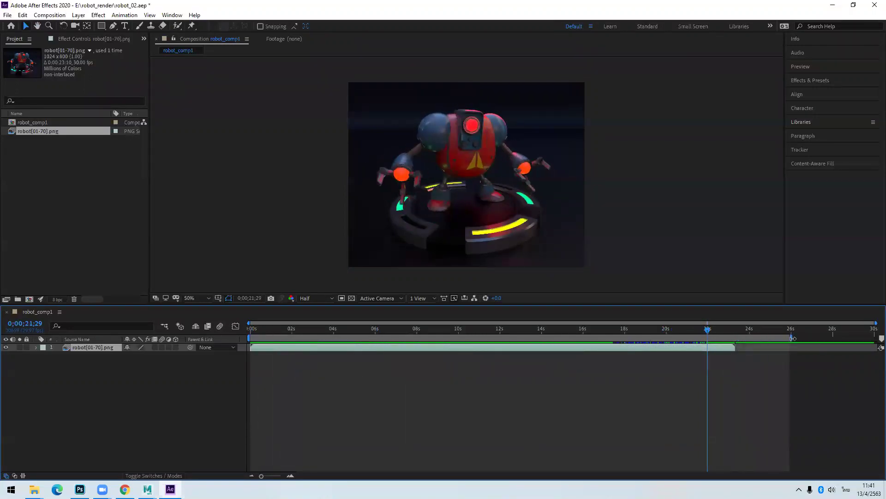
click(719, 329)
key(space)
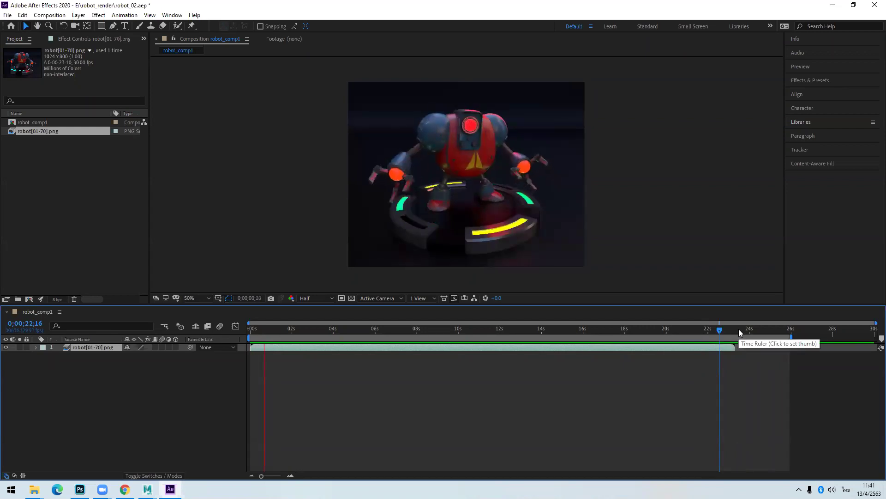
click(738, 330)
drag(793, 339, 736, 342)
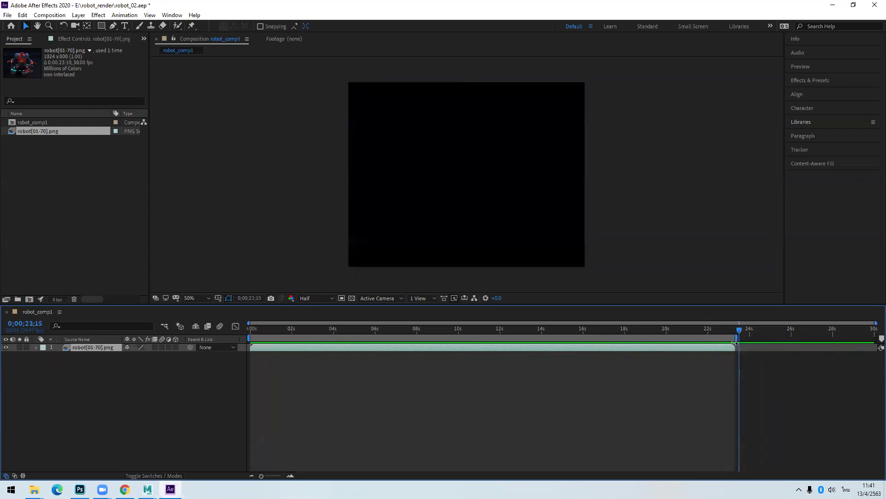
Step: Trim the robot_comp1 composition to the work area and preview the trimmed animation
click(686, 335)
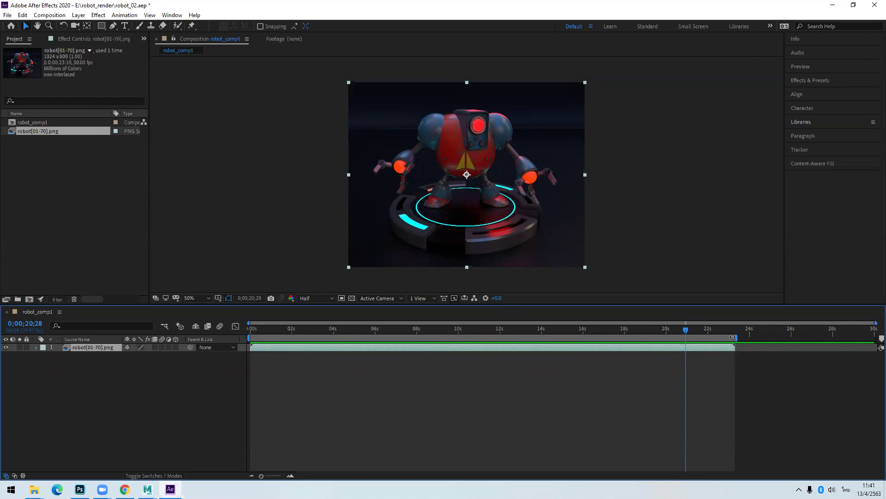
click(770, 407)
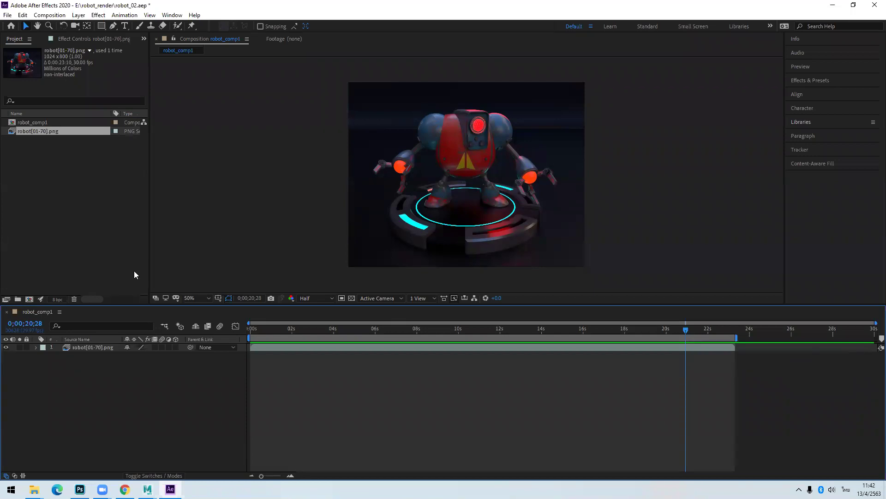
click(50, 15)
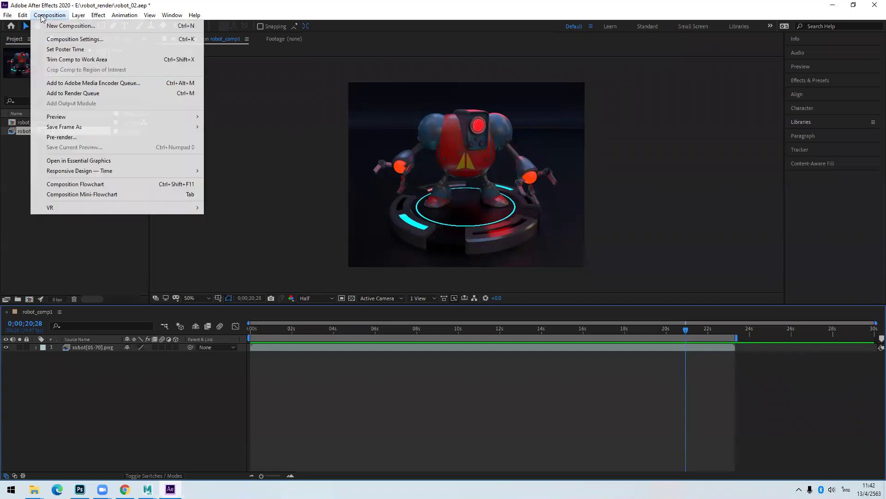
click(69, 60)
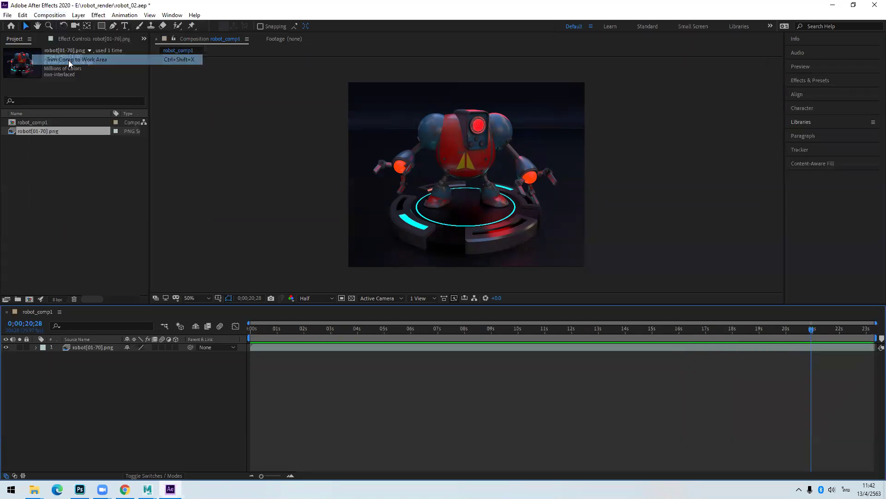
key(space)
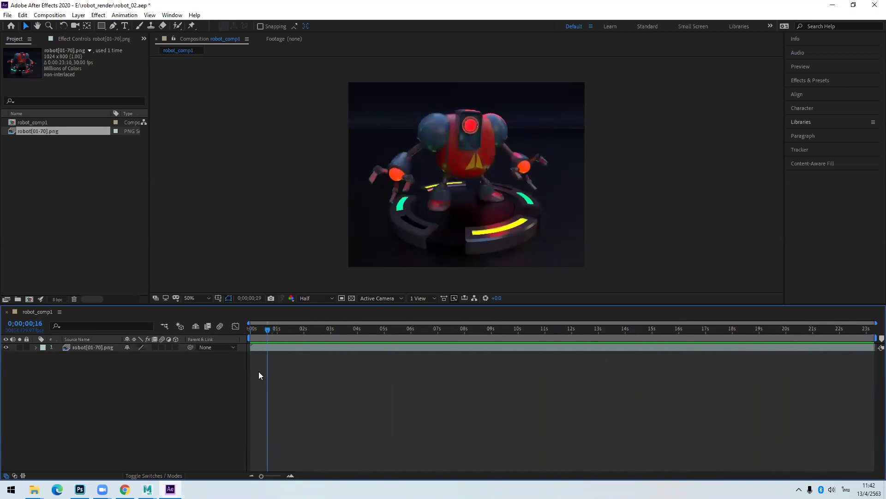
key(space)
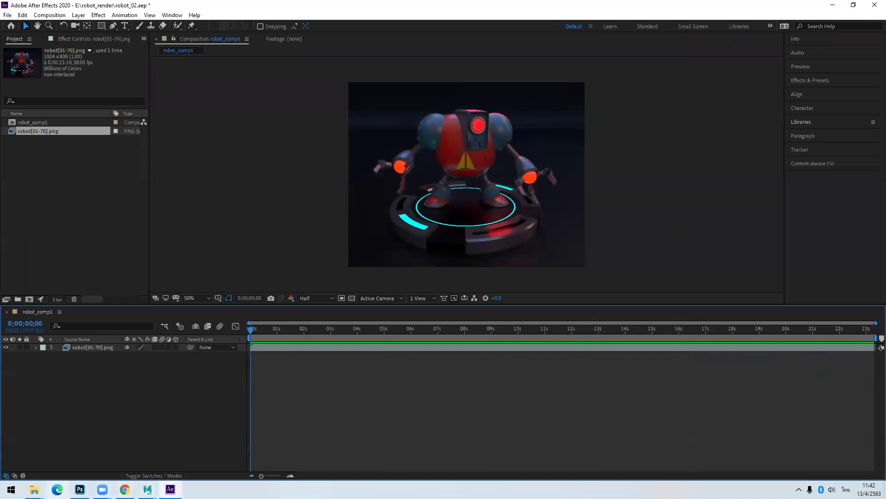
Step: Play robot_01.mp4 from the robot_render folder in VLC media player with looping on, check its opening and ending, and return to After Effects
click(34, 489)
click(49, 452)
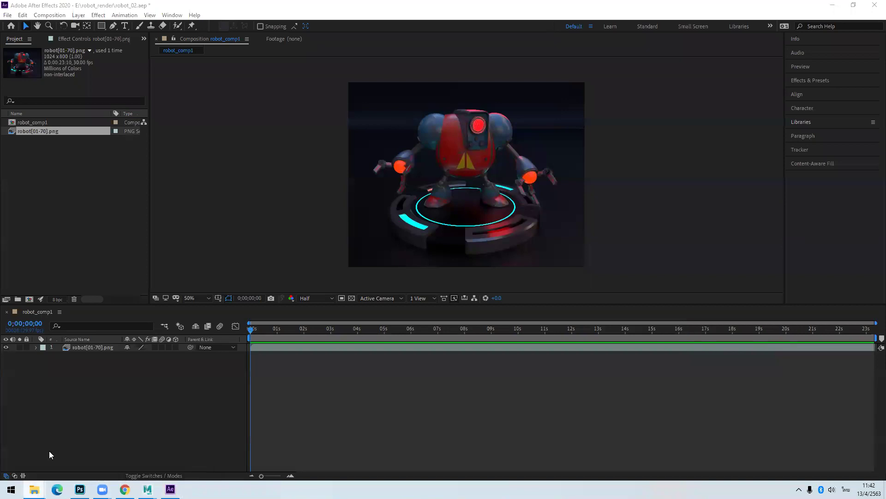
double_click(535, 193)
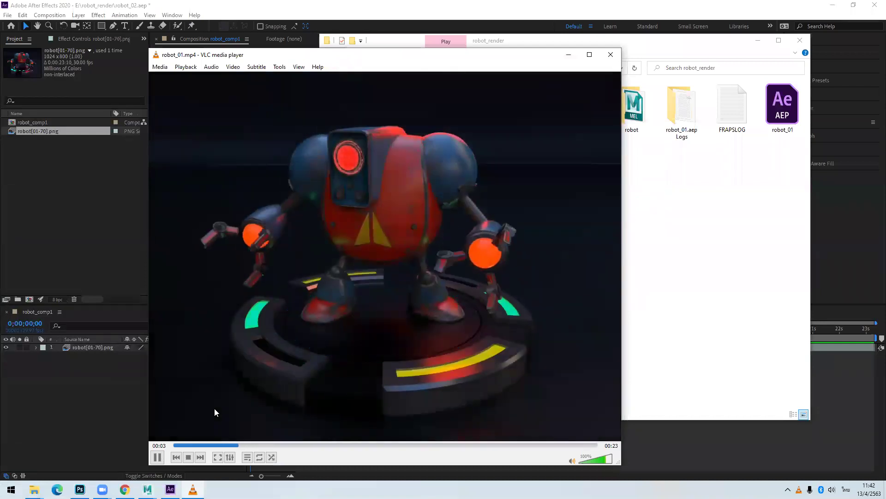
click(569, 445)
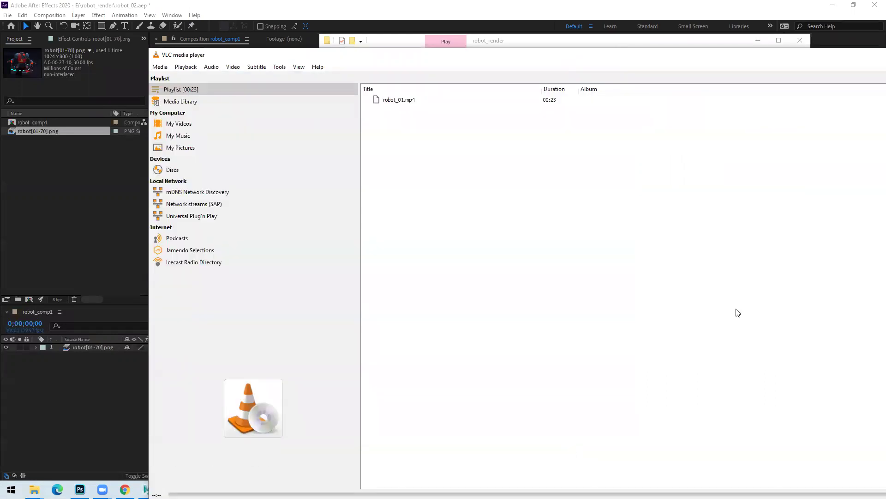
drag(797, 63, 669, 121)
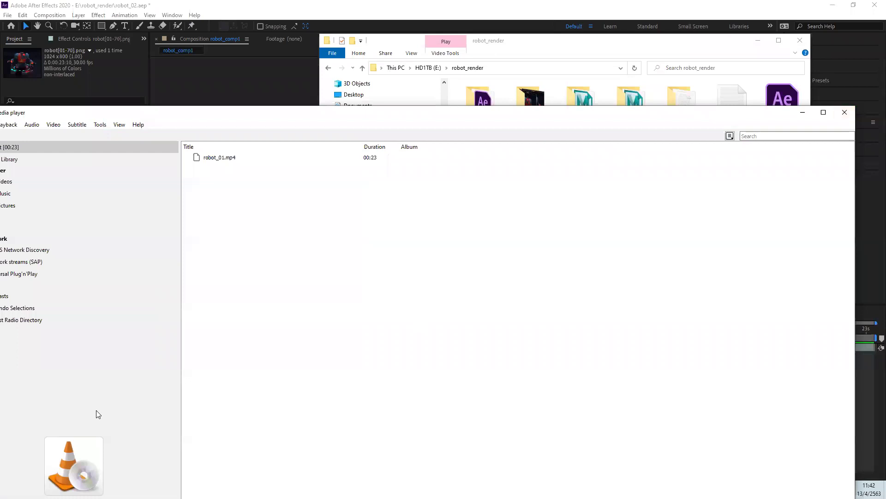
double_click(229, 159)
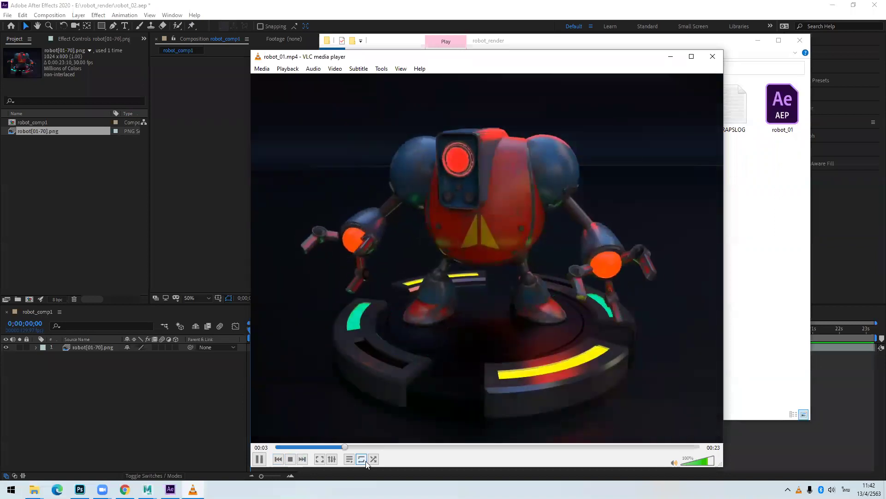
click(683, 447)
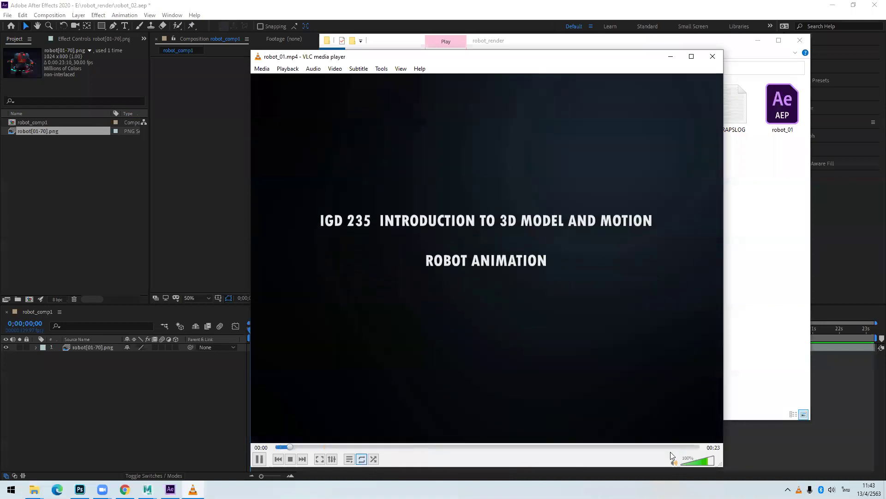
click(684, 447)
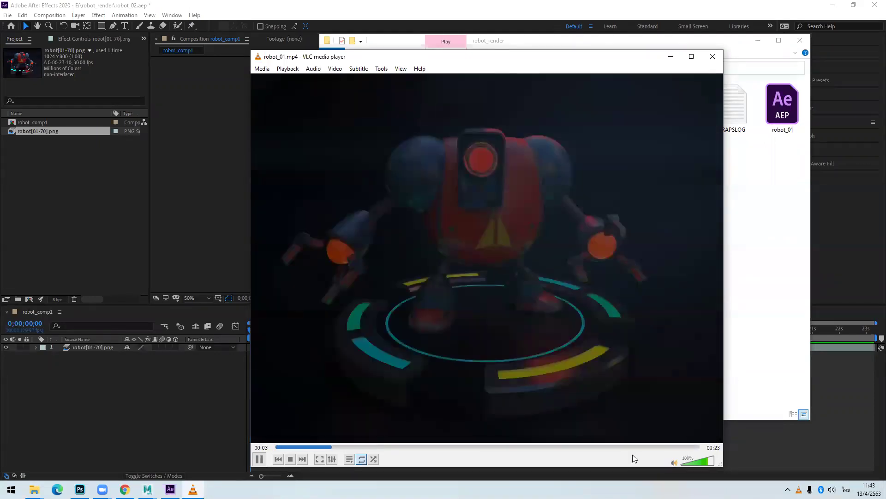
key(alt+F4)
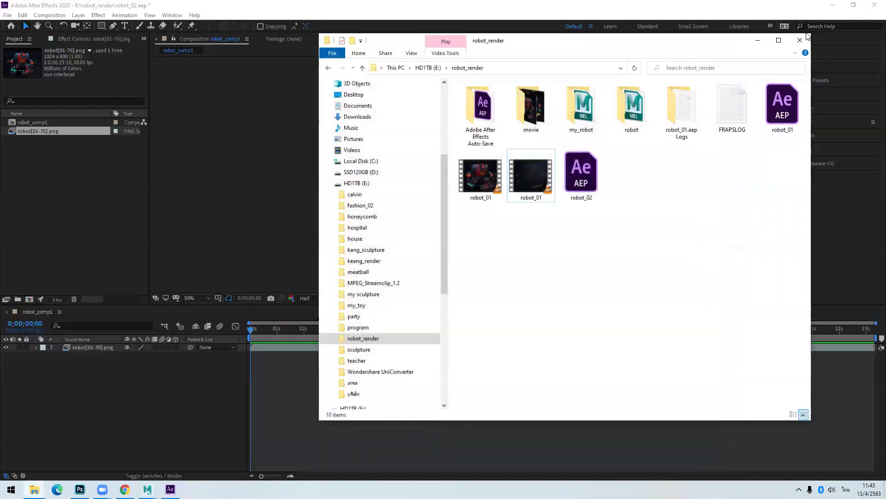
click(758, 42)
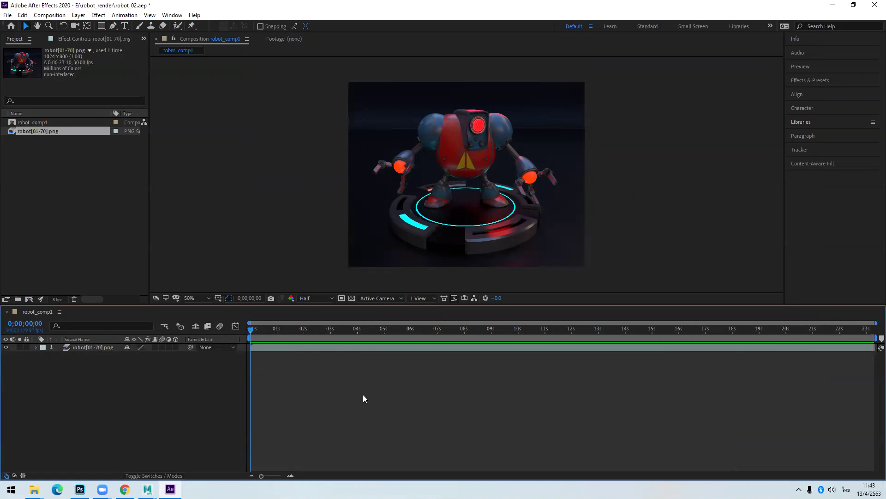
click(35, 347)
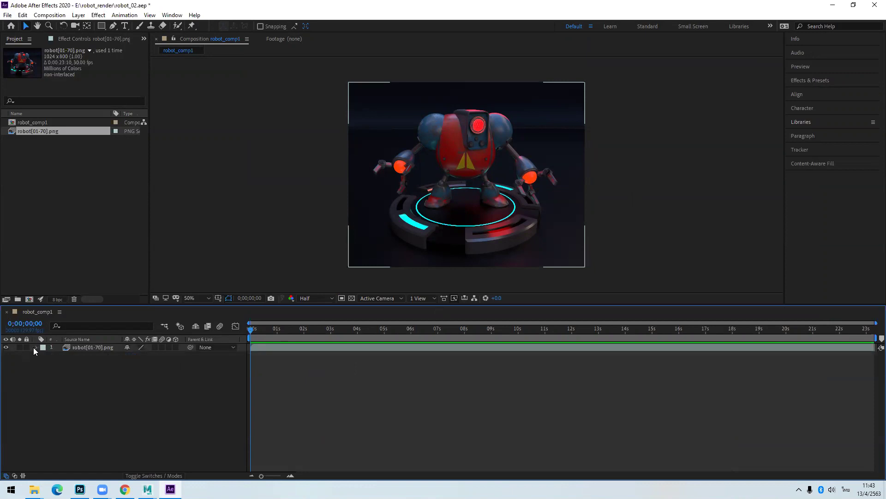
click(42, 356)
click(42, 355)
click(36, 347)
click(106, 351)
click(158, 402)
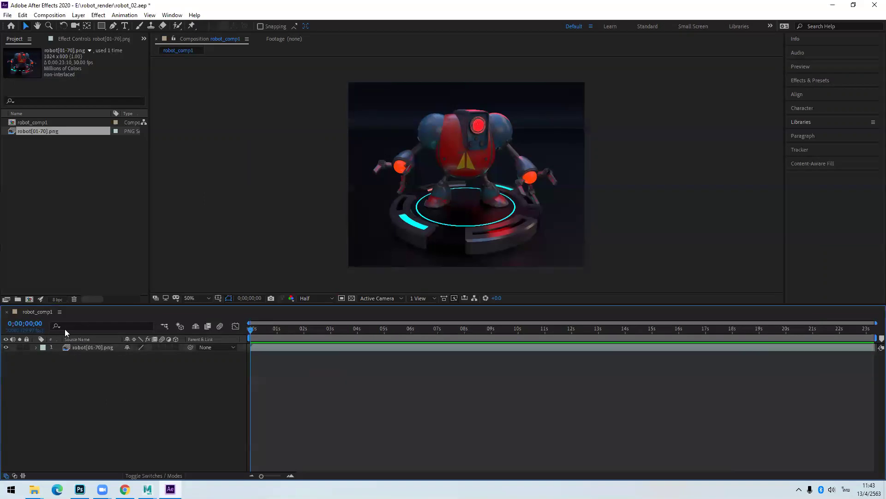
Step: Expand the robot[01-70].png layer in the timeline to show all of its Transform properties
click(78, 348)
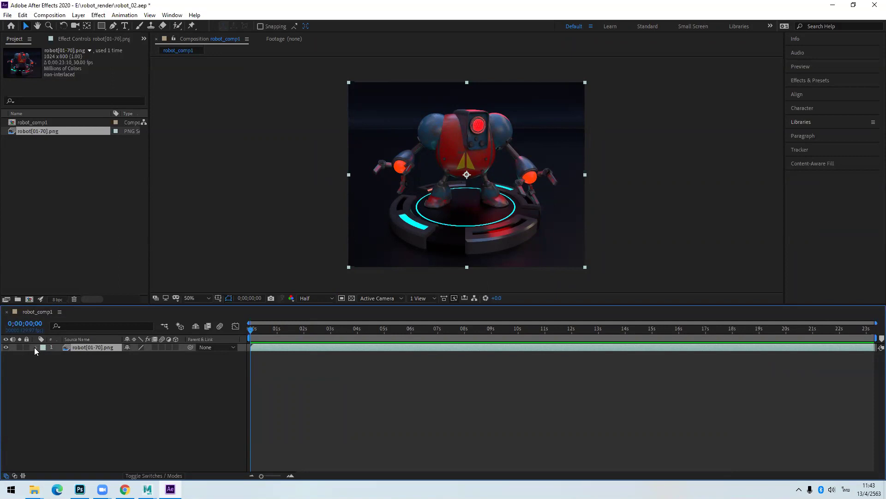
click(53, 385)
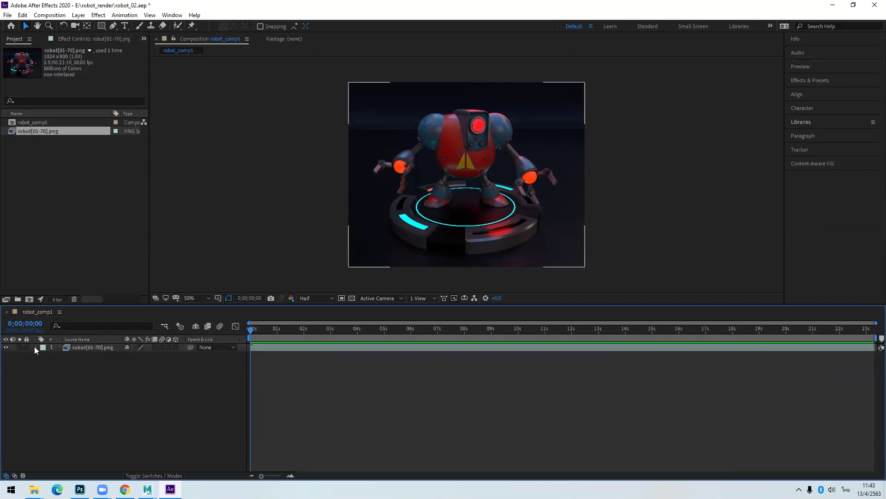
click(35, 347)
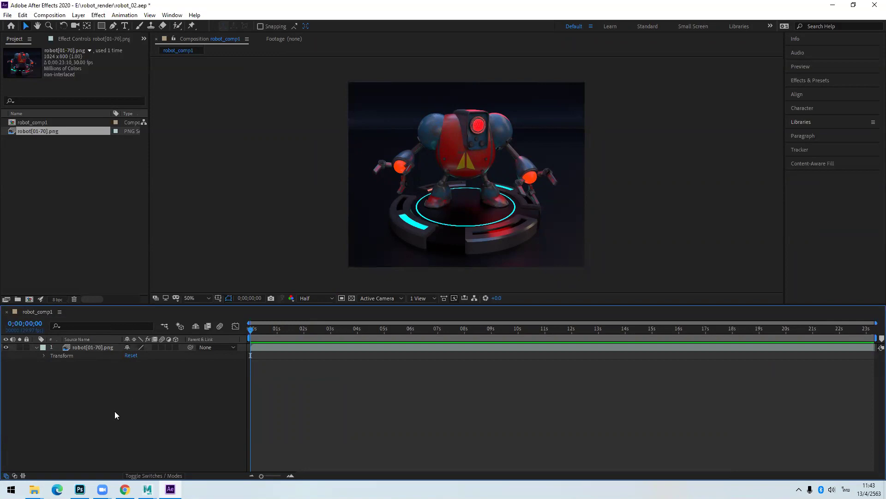
click(44, 355)
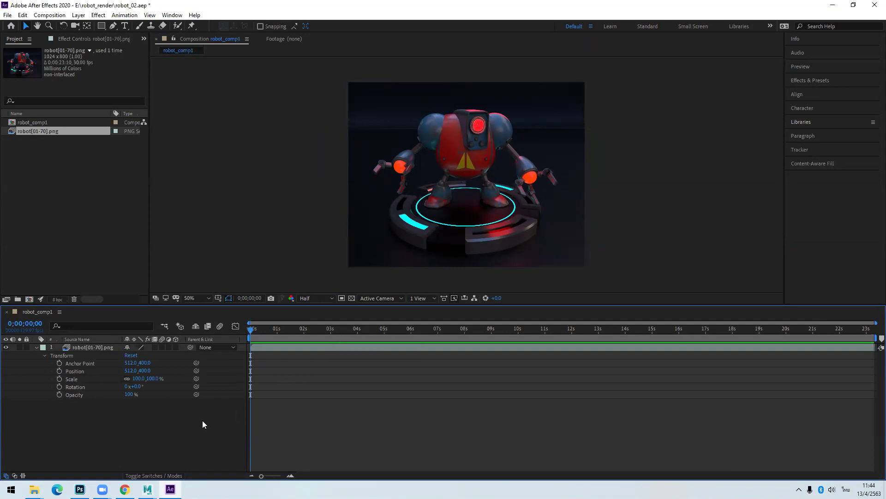
Step: Add an Opacity keyframe at the start of the robot[01-70].png layer and delete it again
click(59, 395)
click(272, 424)
mouse_move(250, 396)
drag(270, 400, 249, 376)
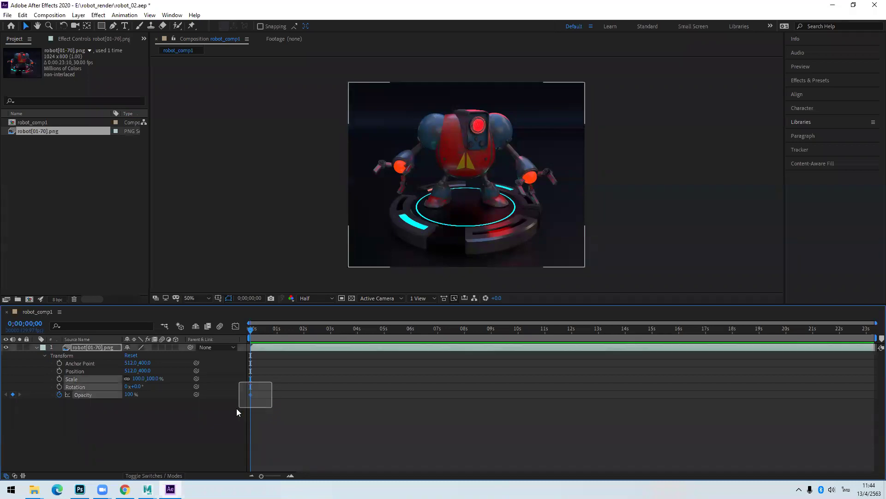
key(Delete)
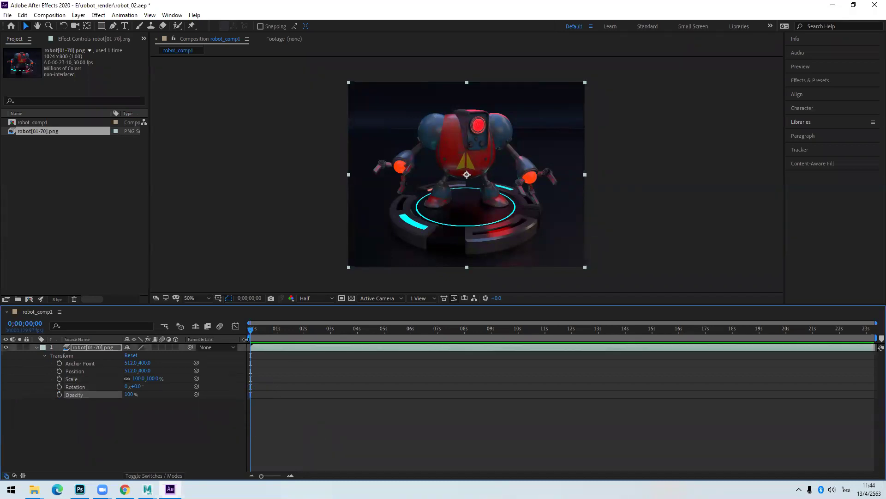
Step: Add an Opacity keyframe to the robot[01-70].png layer at 0;00;03;11
drag(248, 331, 340, 329)
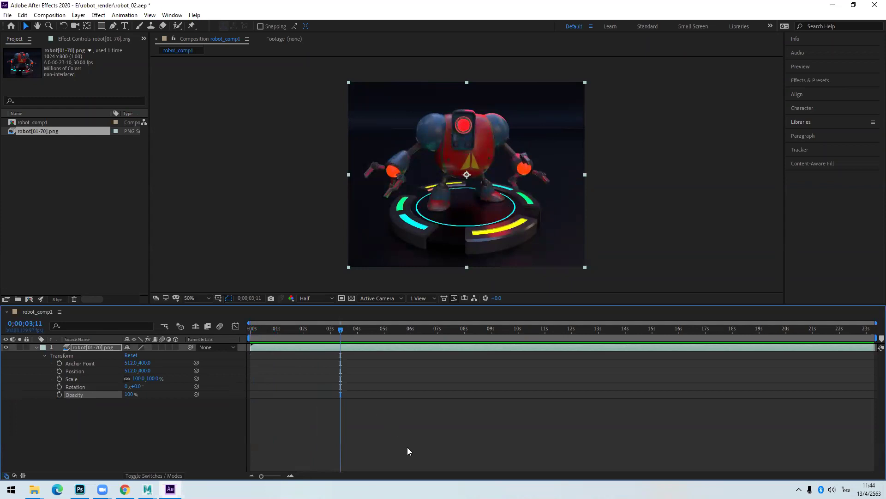
click(374, 432)
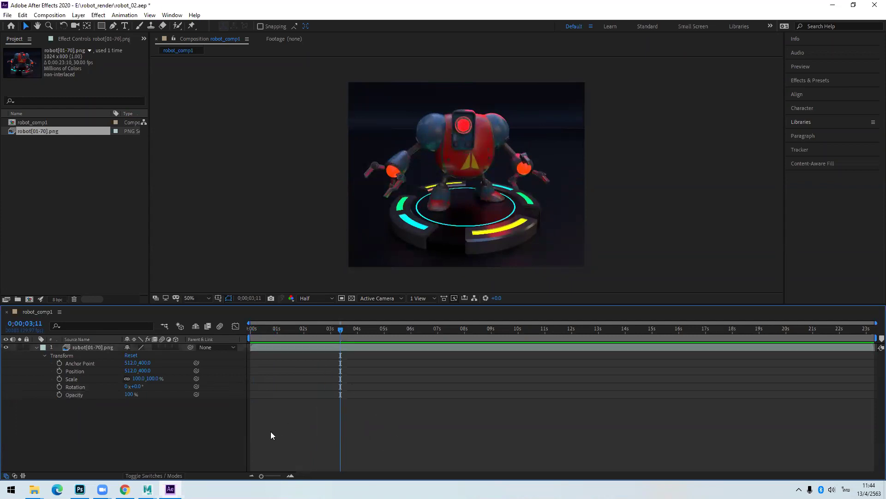
click(59, 394)
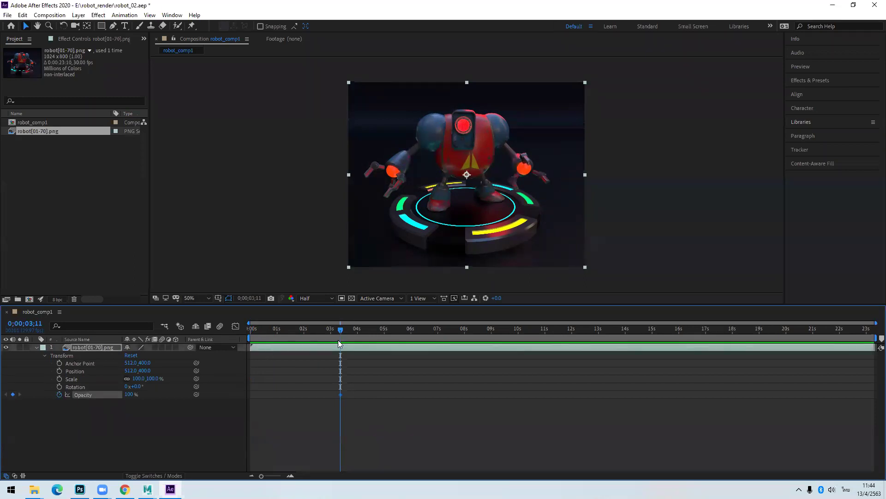
Step: Move the current time to 0;00;01;12 and jump back to the Opacity keyframe to demonstrate keyframe navigation
click(288, 329)
click(345, 418)
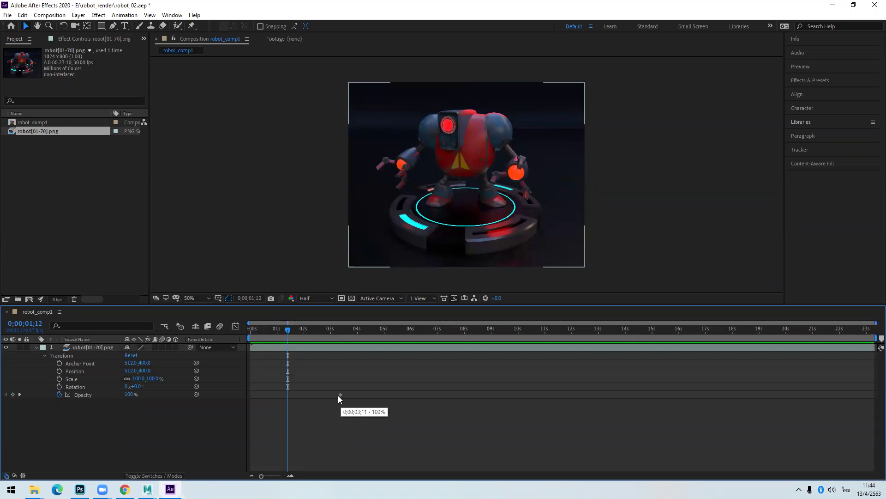
click(19, 394)
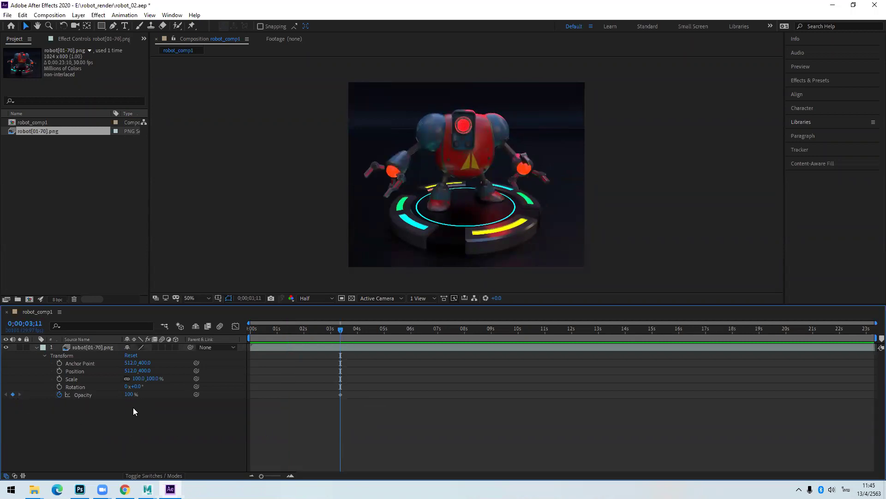
click(79, 392)
click(360, 411)
key(ctrl+z)
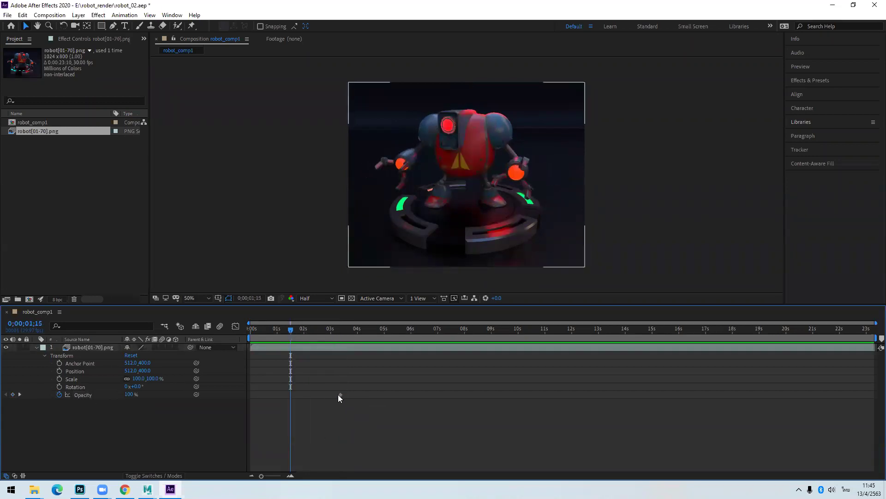
Step: Delete the Opacity keyframe at 0;00;03;11 from the robot[01-70].png layer
mouse_move(340, 395)
click(339, 405)
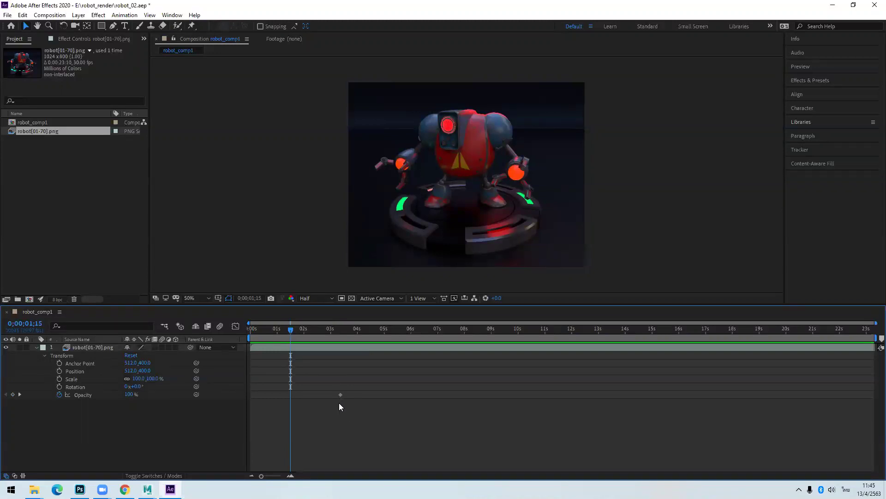
drag(292, 331, 386, 338)
click(343, 396)
click(356, 391)
drag(286, 331, 393, 344)
click(242, 383)
click(375, 400)
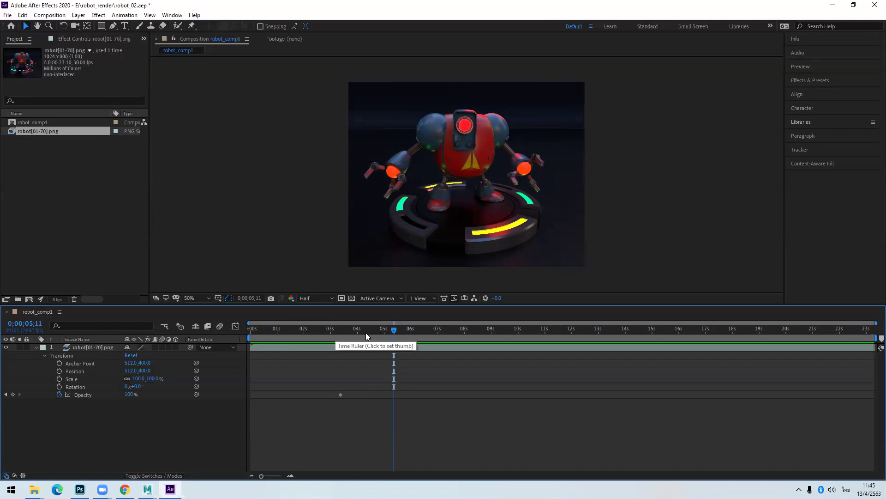
drag(357, 423, 315, 379)
key(Delete)
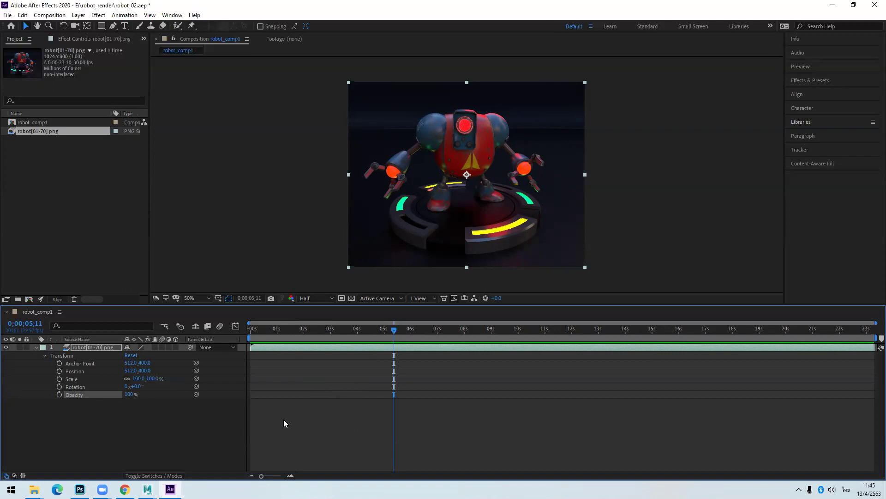
Step: Demonstrate the layer's Opacity at 0;00;01;11 by lowering it to 0% and returning it to 100%
drag(397, 330, 286, 324)
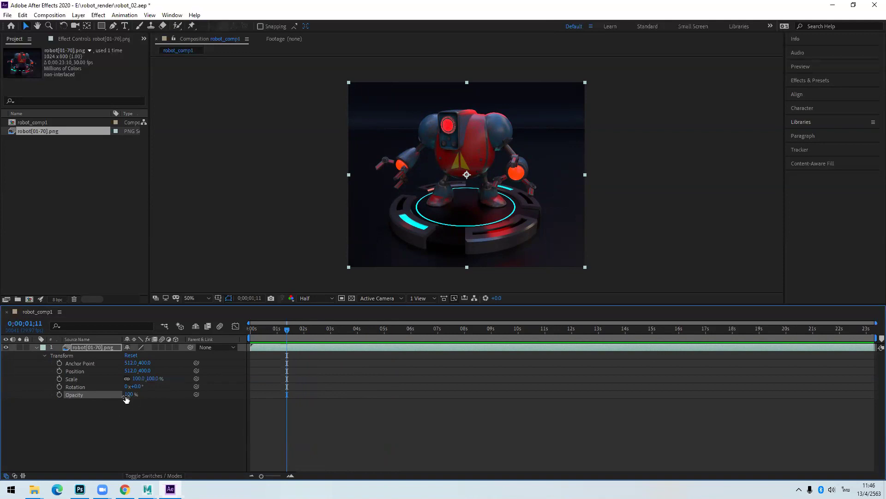
drag(127, 394, 76, 392)
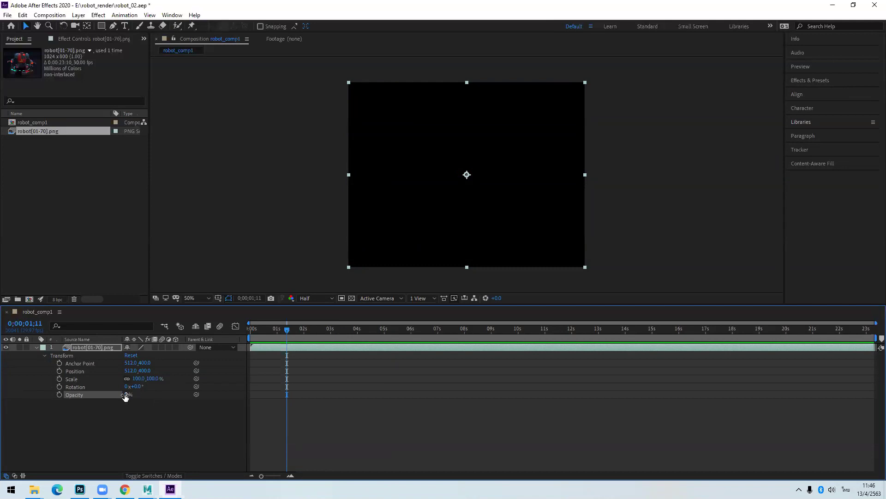
drag(125, 395, 199, 405)
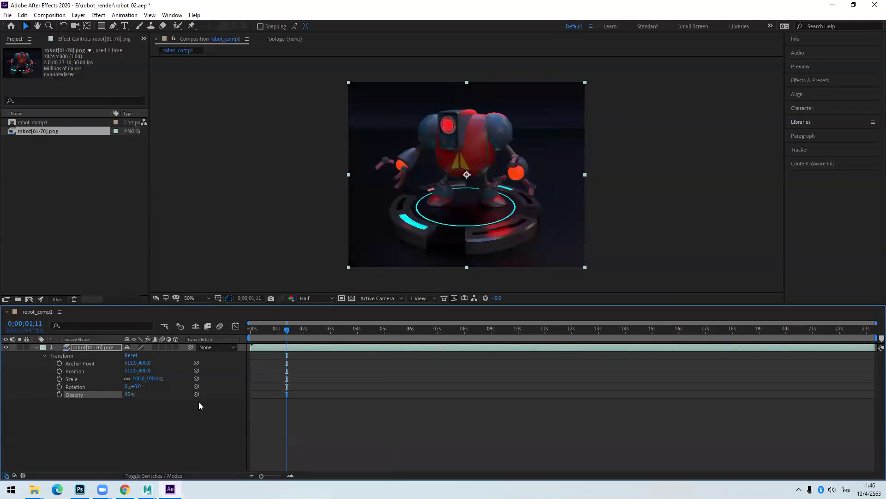
click(359, 447)
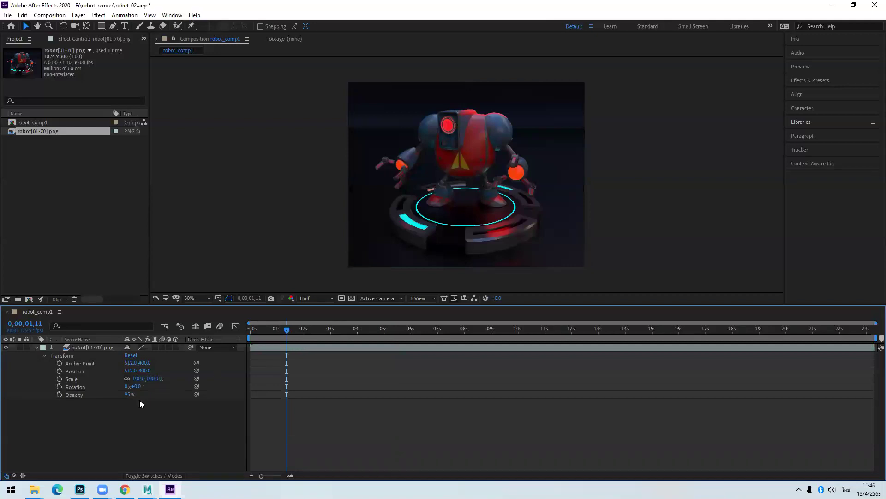
drag(126, 395, 143, 393)
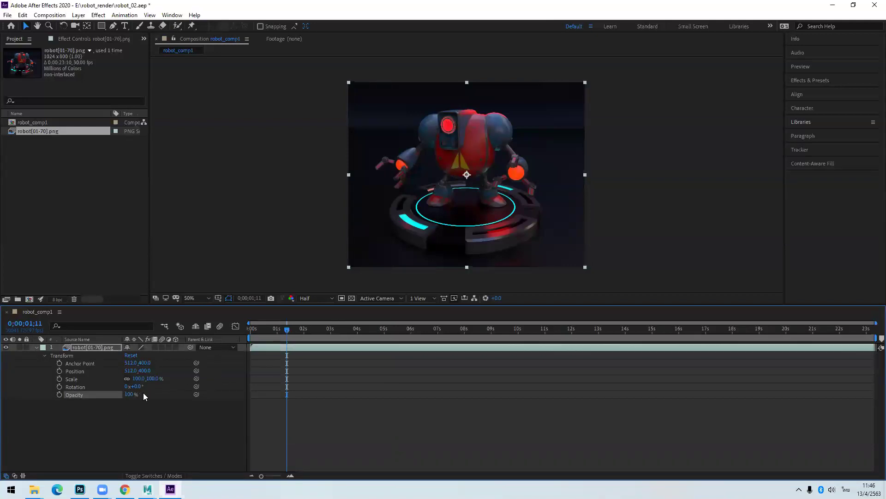
click(155, 423)
Step: Turn on Opacity keyframing for the robot[01-70].png layer at 0;00;03;00
drag(289, 330, 332, 337)
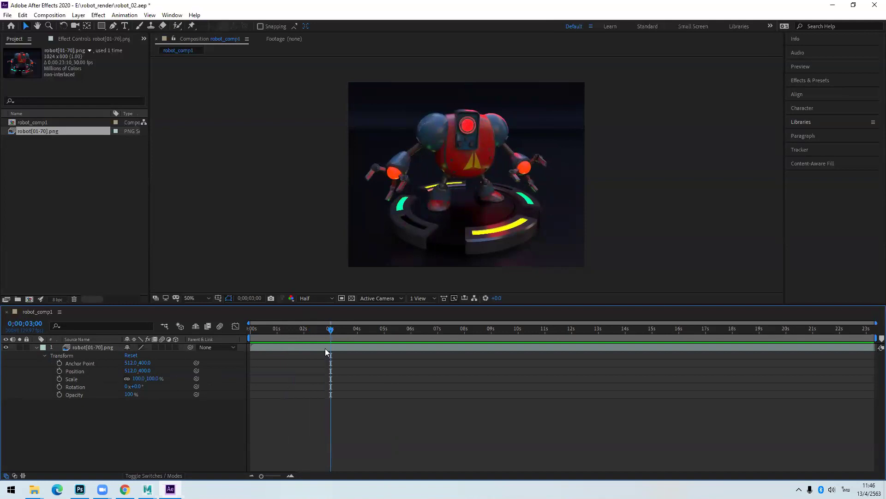
mouse_move(330, 335)
mouse_down()
mouse_move(301, 335)
mouse_move(333, 339)
mouse_up()
click(60, 395)
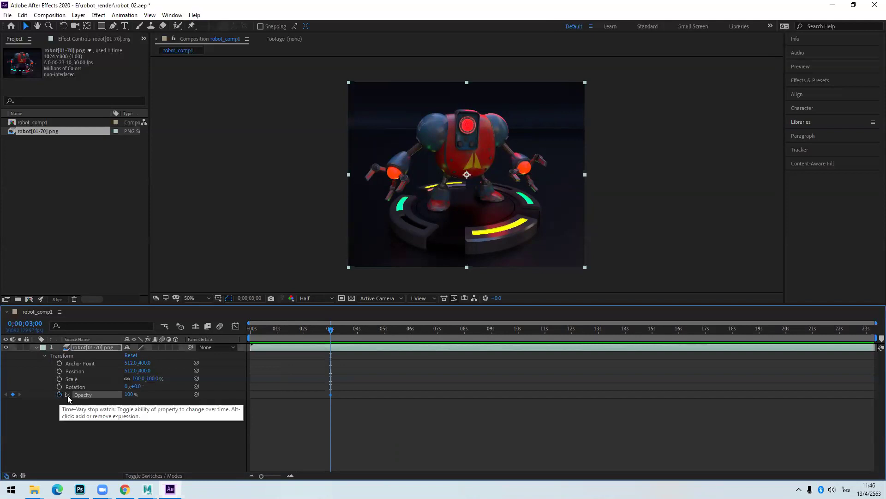
Step: Try lowering the Opacity keyframe at 0;00;03;00 to 83% and preview the frames after it
drag(331, 328, 405, 338)
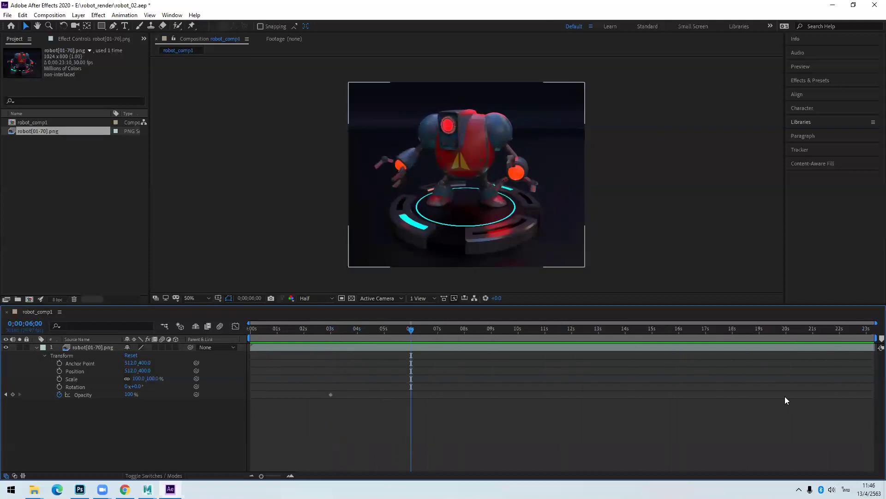
drag(386, 331, 331, 333)
click(121, 395)
drag(123, 395, 127, 396)
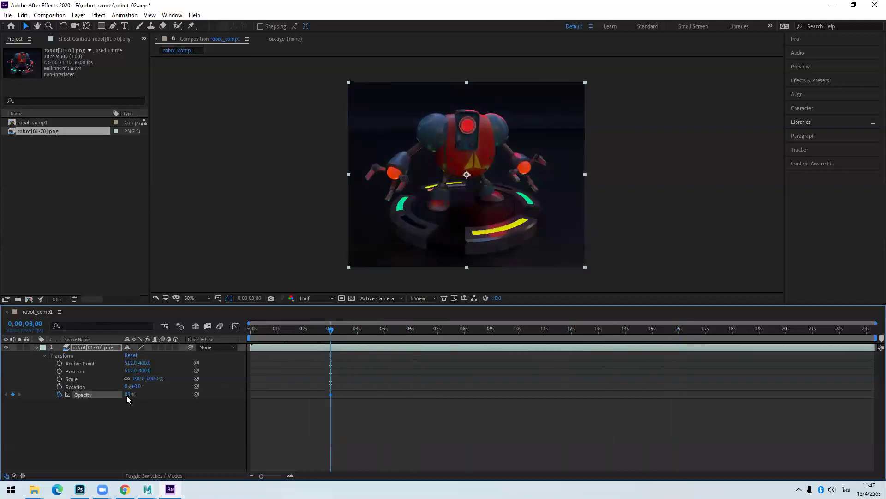
click(348, 329)
drag(350, 328, 426, 341)
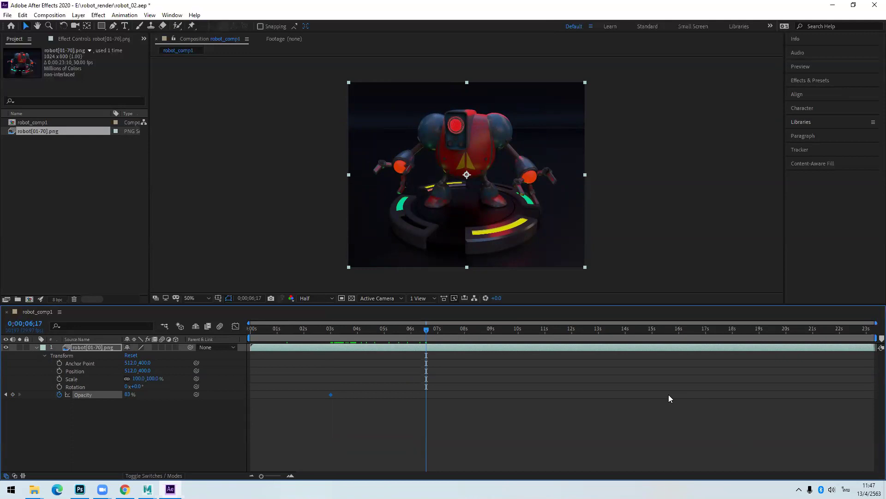
drag(427, 329, 330, 330)
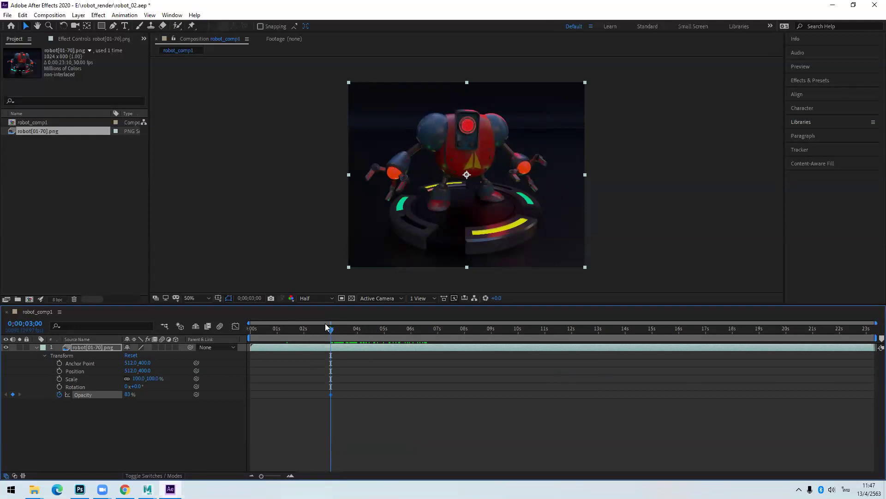
key(space)
key(space)
Step: Restore the Opacity keyframe at 0;00;03;00 to 100%
click(129, 394)
text(100)
key(Return)
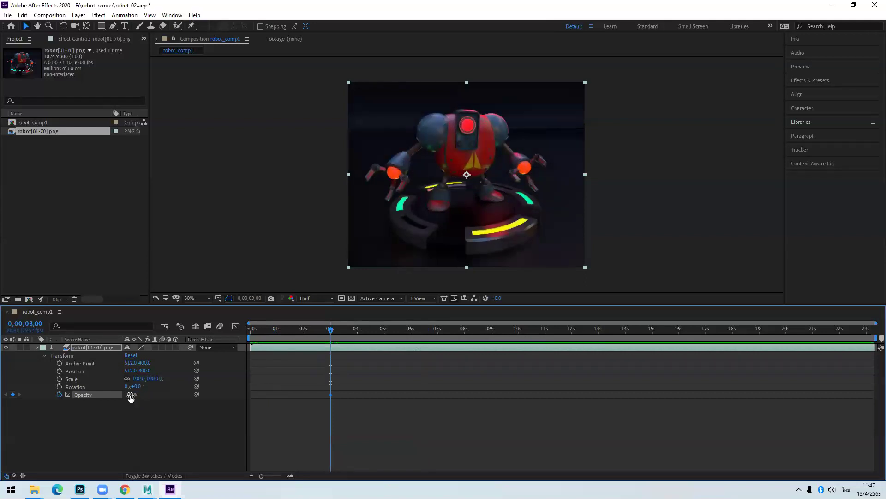
click(377, 444)
key(ctrl+z)
click(400, 445)
key(ctrl+z)
click(355, 360)
key(ctrl+z)
click(294, 402)
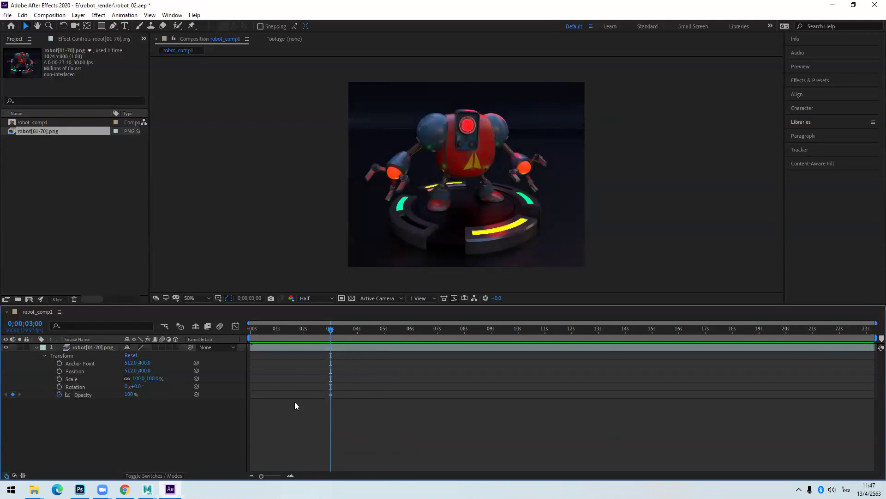
key(ctrl+z)
click(272, 409)
Step: Add an Opacity keyframe of 0% to the robot[01-70].png layer at 0;00;02;00
drag(332, 329, 310, 333)
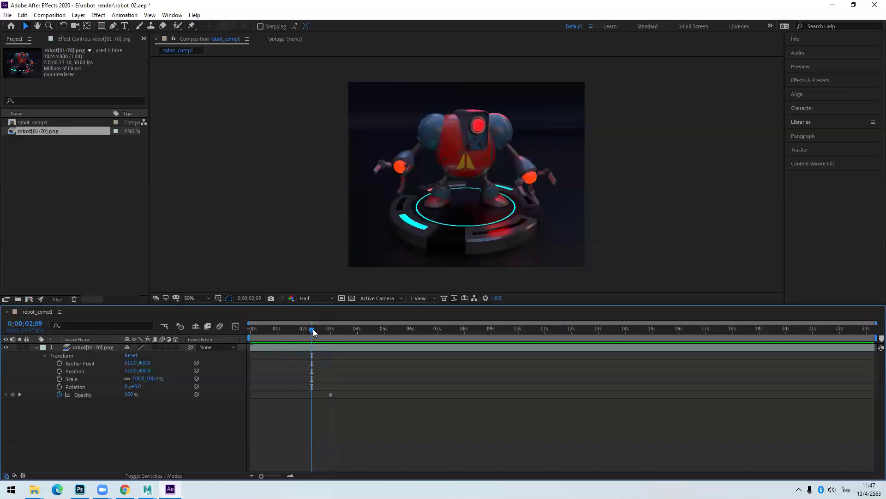
mouse_move(313, 329)
mouse_down()
mouse_move(331, 329)
mouse_move(284, 330)
mouse_move(305, 329)
mouse_up()
click(318, 329)
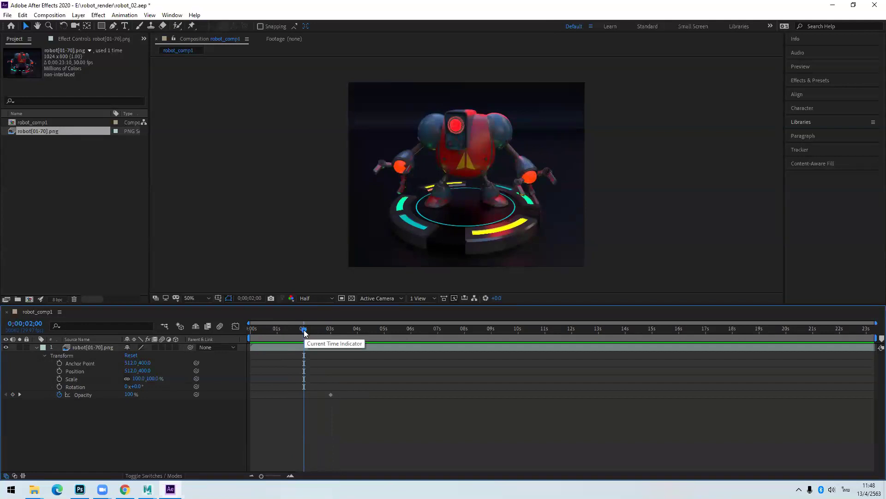
click(129, 395)
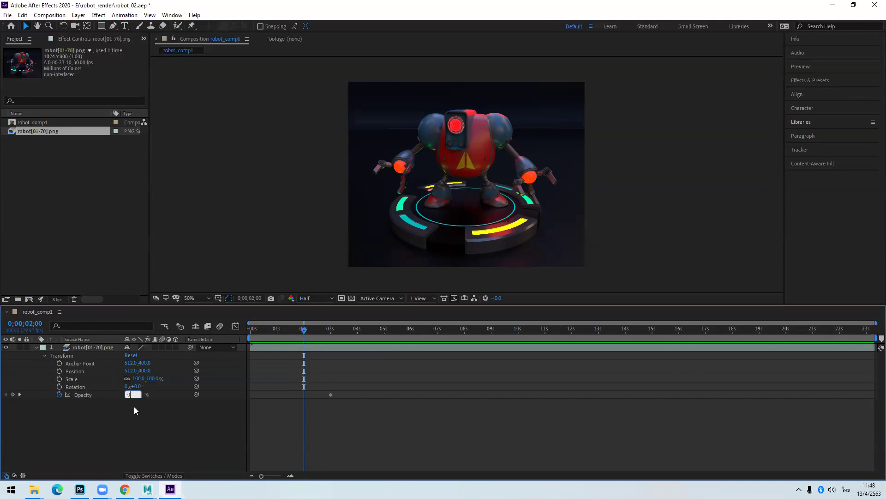
key(Return)
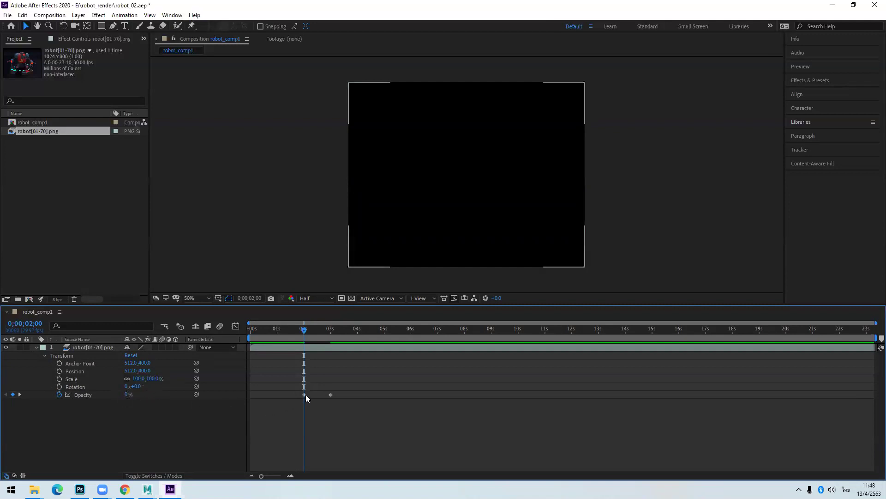
mouse_move(304, 394)
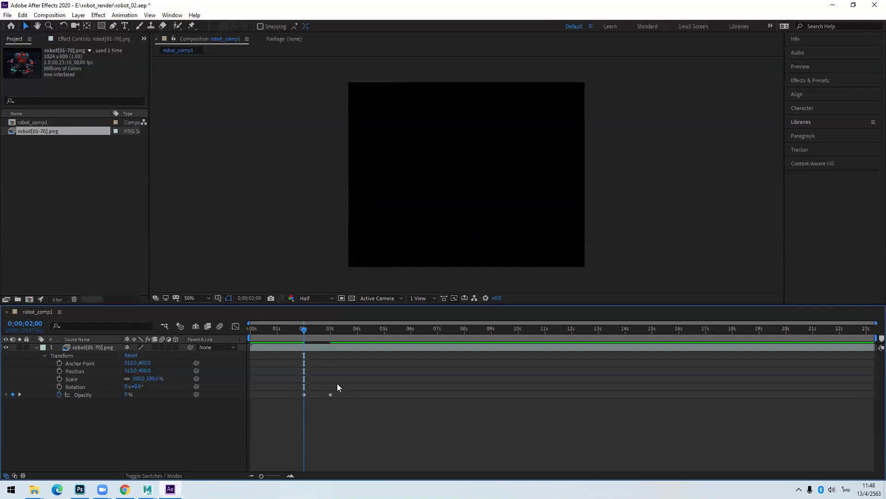
Step: Add a 5% Opacity keyframe at 0;00;01;10 and delete it again
mouse_move(304, 328)
mouse_down()
mouse_move(356, 338)
mouse_move(293, 341)
mouse_up()
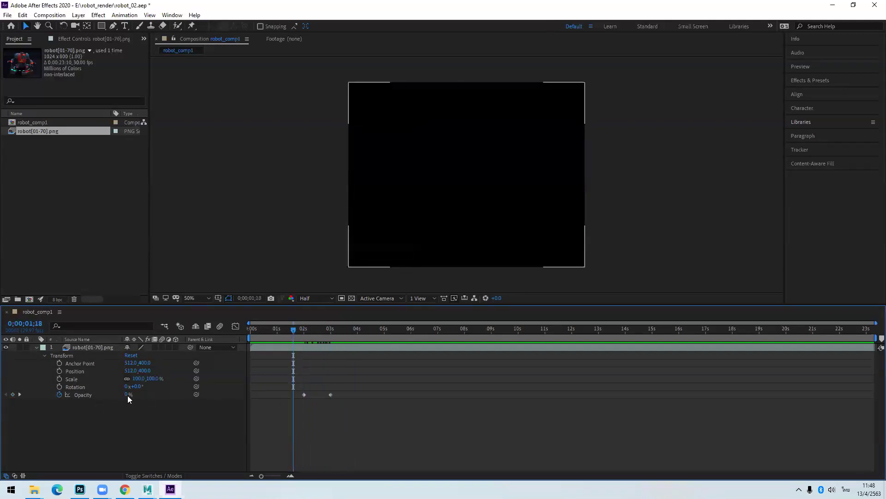
drag(291, 330, 285, 332)
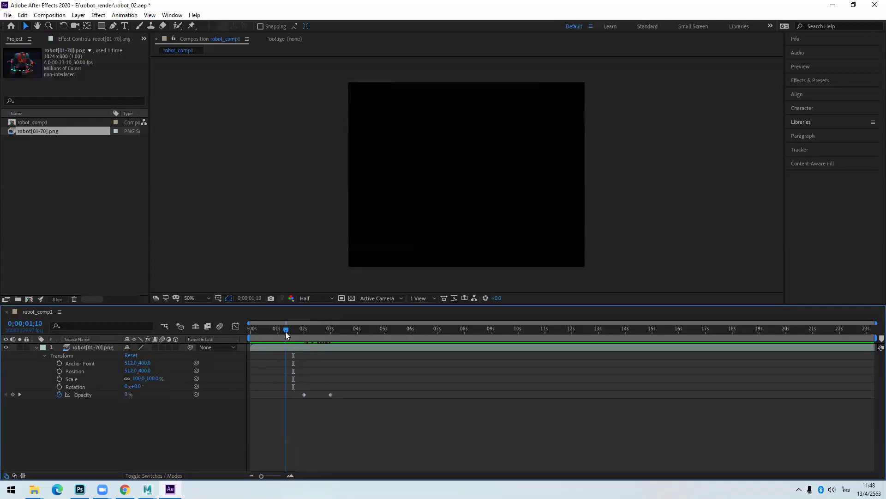
click(127, 395)
text(5)
key(Return)
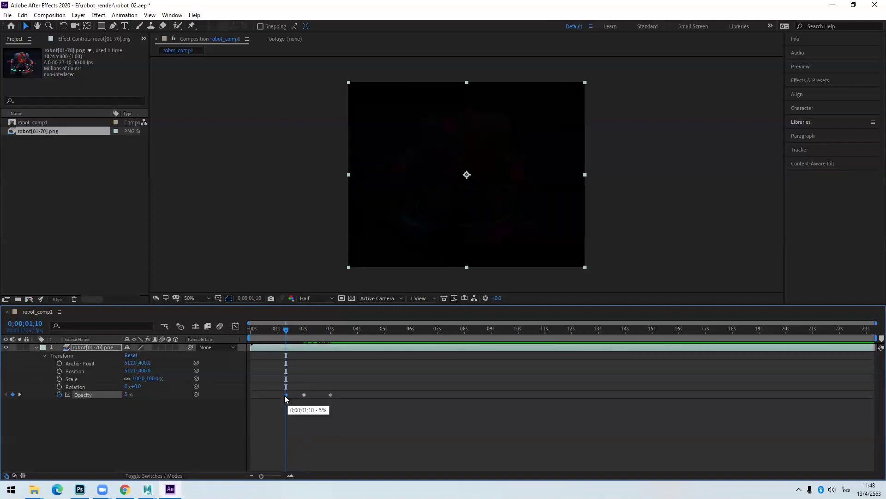
mouse_move(287, 329)
mouse_down()
mouse_move(305, 338)
mouse_move(274, 336)
mouse_up()
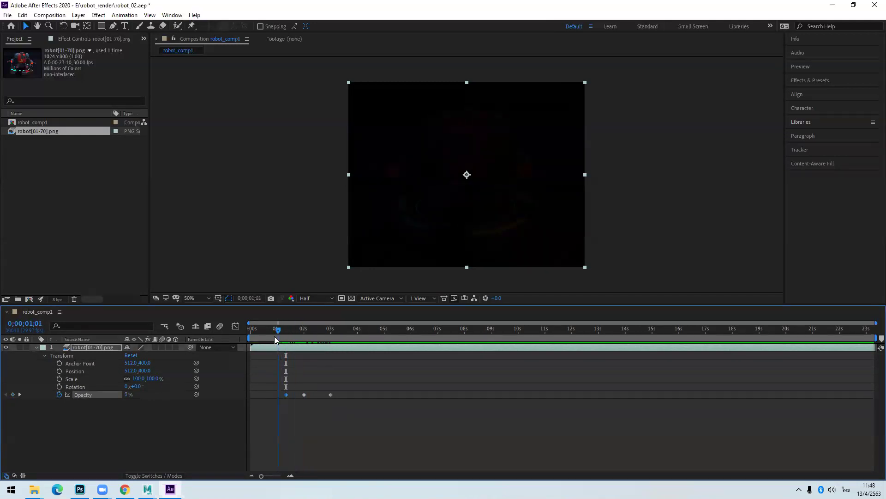
drag(307, 428, 270, 391)
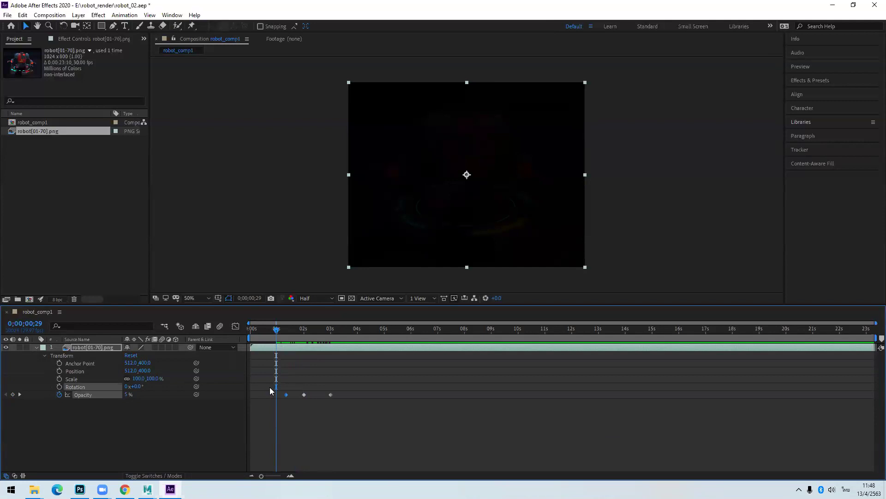
key(Delete)
Step: Preview the opacity fade-in from the start of the composition and check the value at 0;00;03;00
drag(274, 331, 241, 328)
key(space)
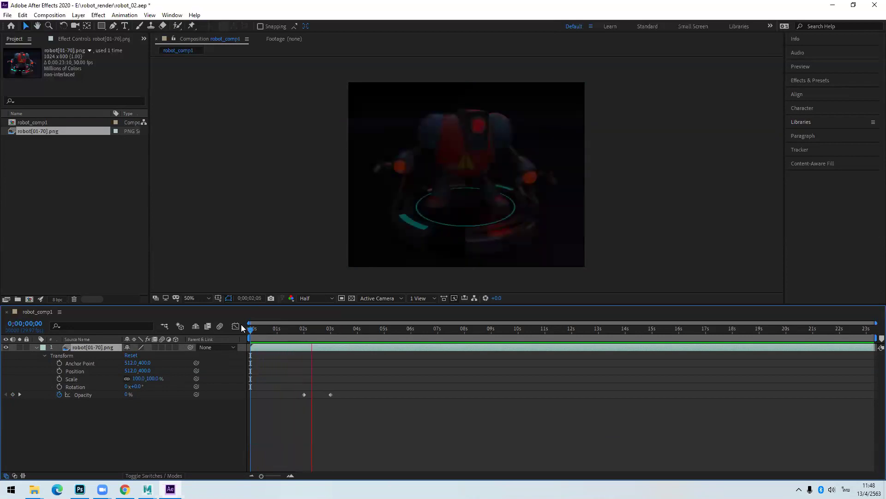
mouse_move(315, 327)
mouse_down()
mouse_move(297, 327)
mouse_move(330, 326)
mouse_up()
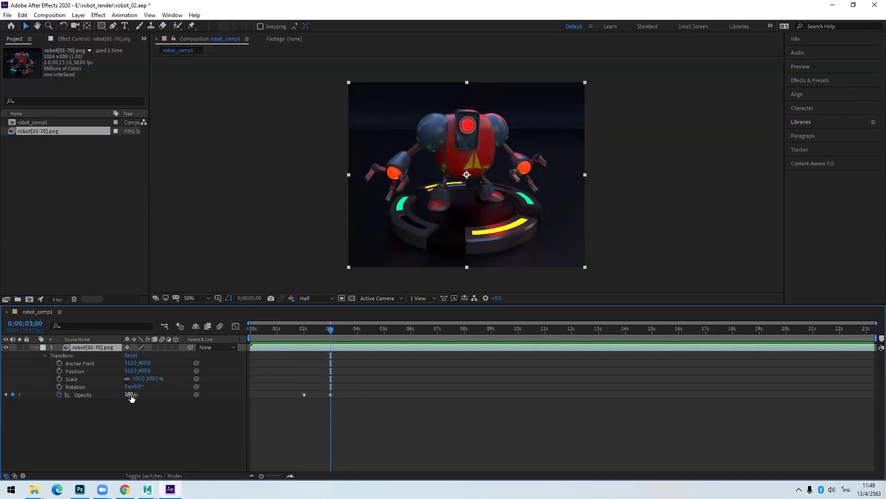
click(293, 435)
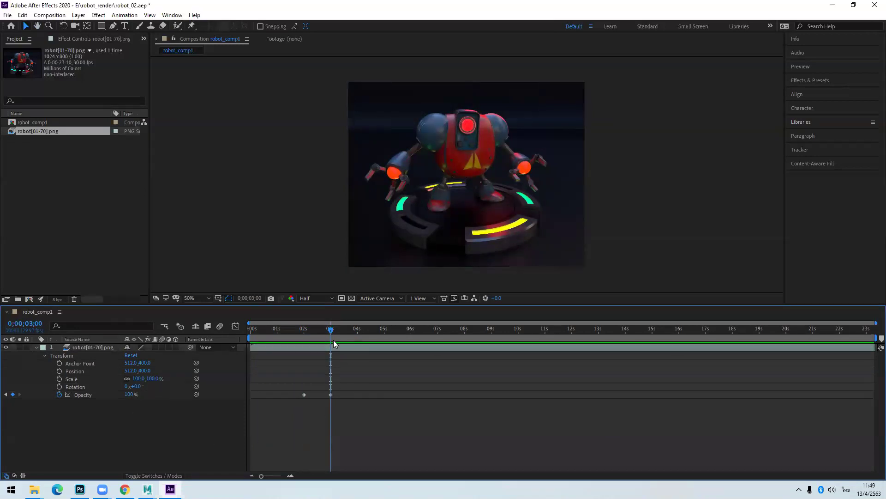
Step: Scrub past the 0;00;03;00 Opacity keyframe to 0;00;06;01 to examine the opacity after the fade-in
drag(331, 329, 372, 329)
click(330, 394)
click(327, 399)
click(329, 394)
click(331, 400)
drag(368, 330, 411, 329)
click(178, 392)
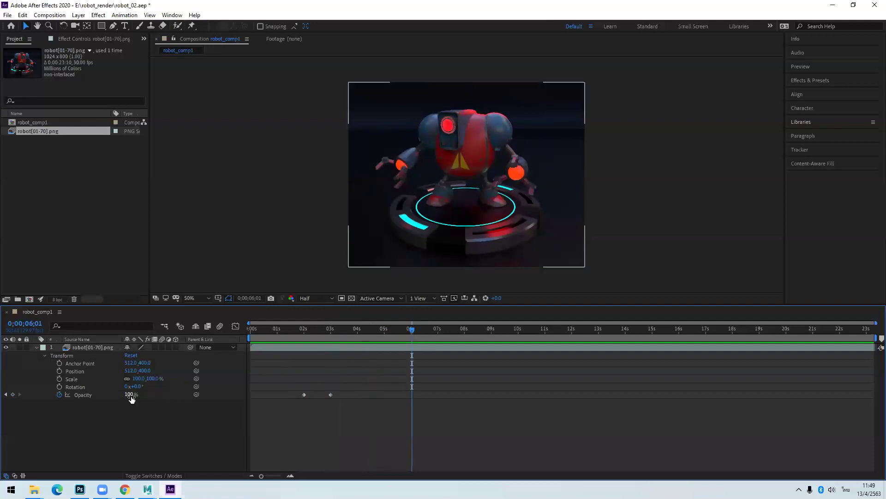
click(331, 401)
click(331, 402)
click(331, 396)
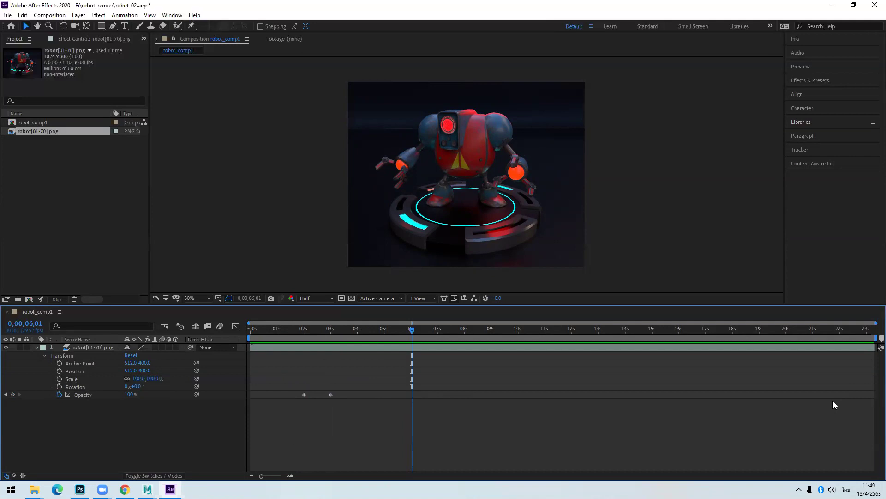
Step: Add an Opacity keyframe of 0% to the robot[01-70].png layer at 0;00;23;08, near the end of the composition
drag(412, 330, 840, 328)
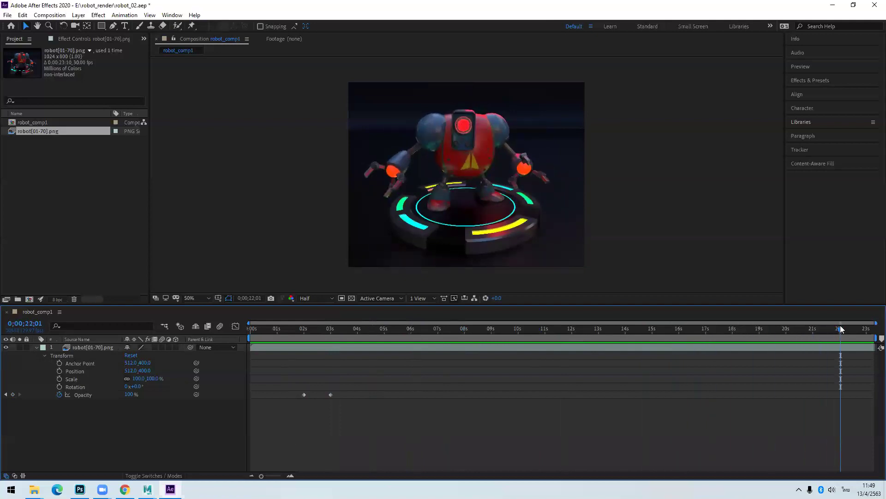
drag(838, 327, 843, 327)
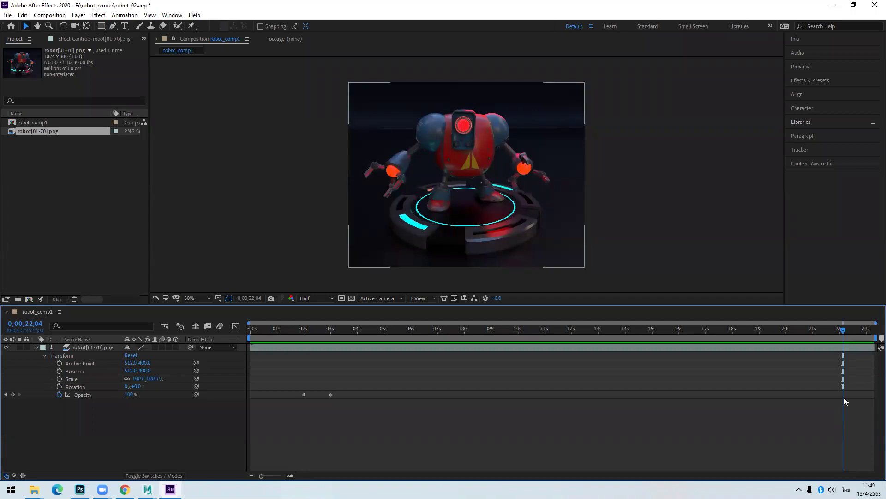
drag(843, 329, 876, 336)
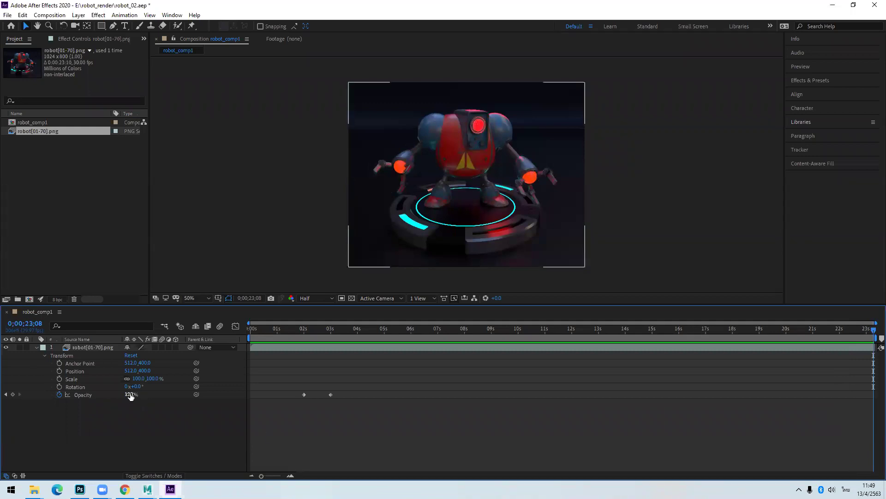
mouse_move(873, 331)
mouse_down()
mouse_move(643, 330)
mouse_move(873, 326)
mouse_up()
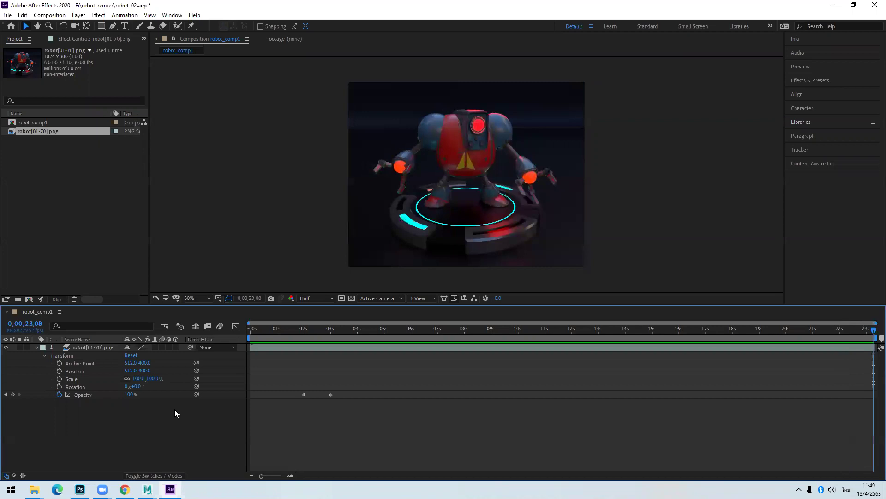
click(132, 394)
text(0)
key(Return)
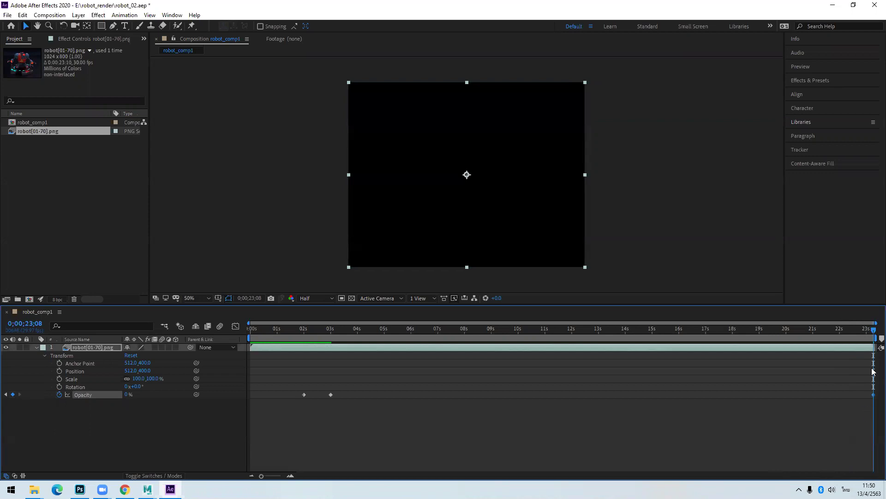
mouse_move(873, 331)
mouse_down()
mouse_move(592, 337)
mouse_move(465, 322)
mouse_move(335, 323)
mouse_move(703, 321)
mouse_move(873, 335)
mouse_up()
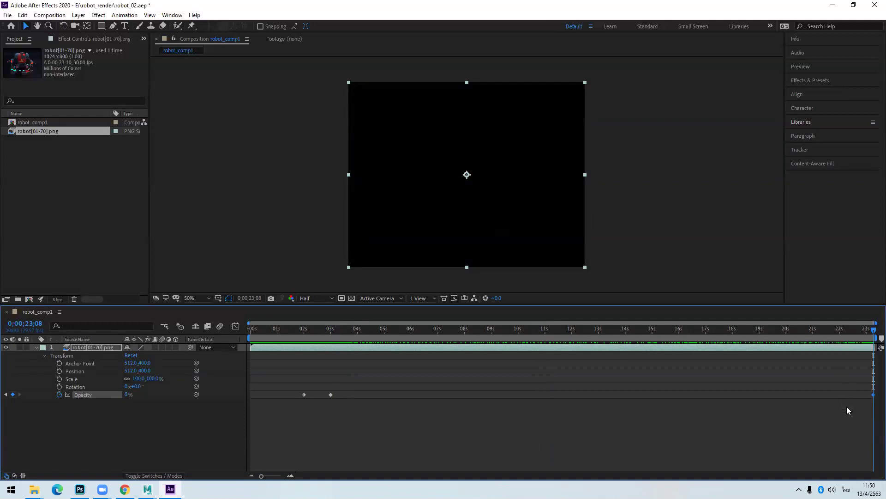
Step: Add an Opacity keyframe of 100% to the robot[01-70].png layer at 0;00;22;10
drag(873, 332, 548, 329)
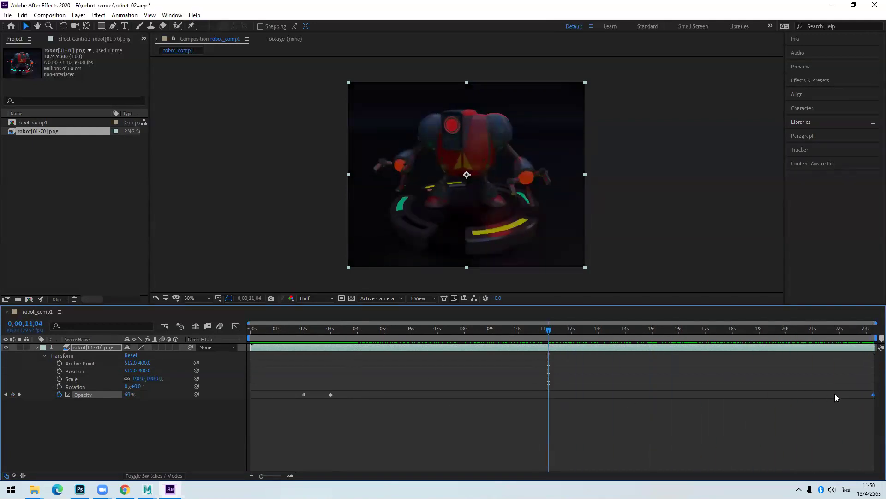
drag(547, 327, 456, 328)
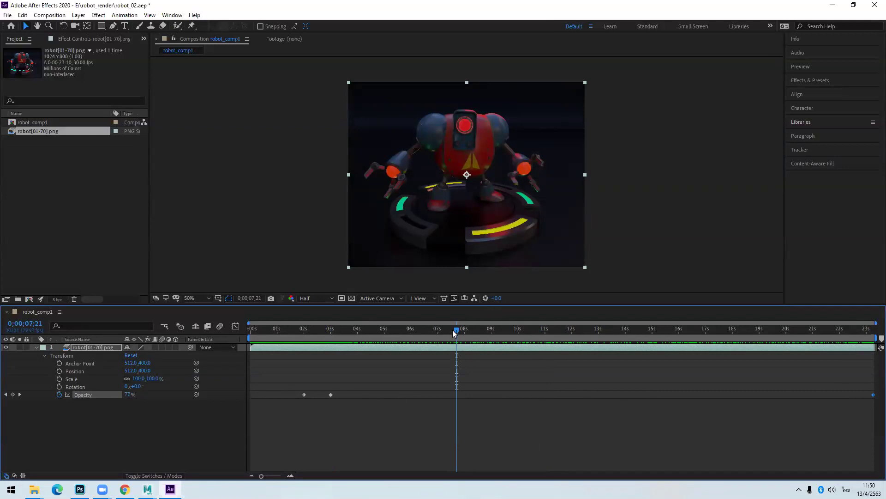
drag(455, 329, 840, 344)
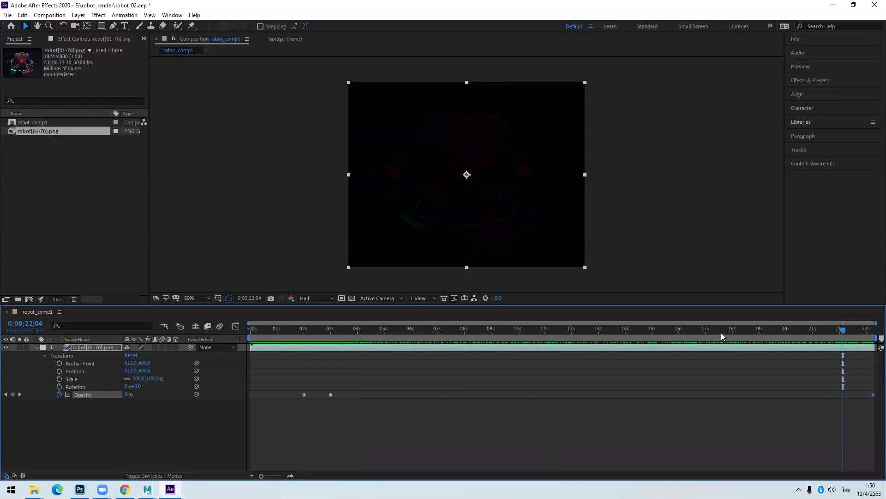
drag(843, 334, 848, 336)
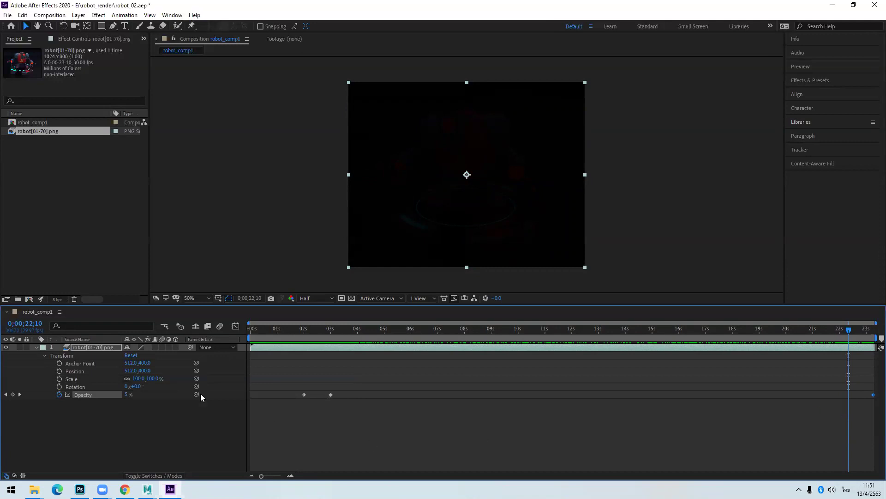
click(128, 395)
text(100)
key(Return)
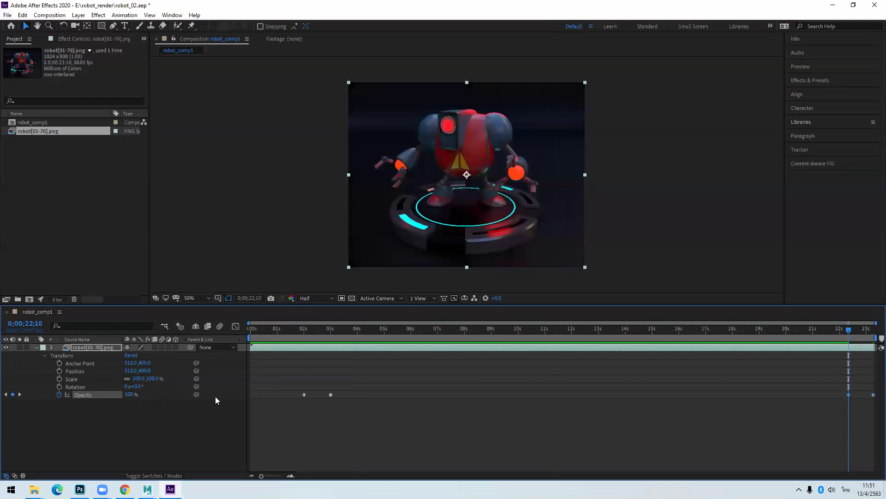
Step: Scrub between the 0;00;22;10 and 0;00;23;08 Opacity keyframes to check the fade-out, and preview the composition from its start
drag(848, 330, 776, 330)
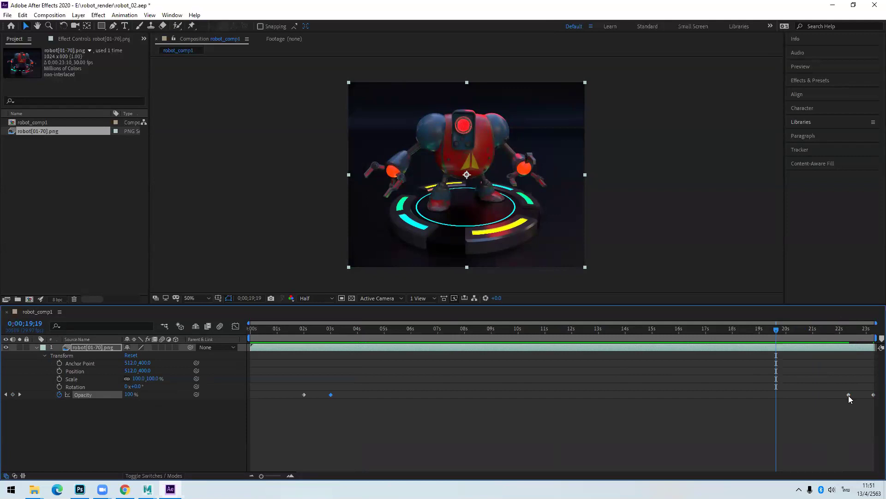
drag(778, 331, 797, 330)
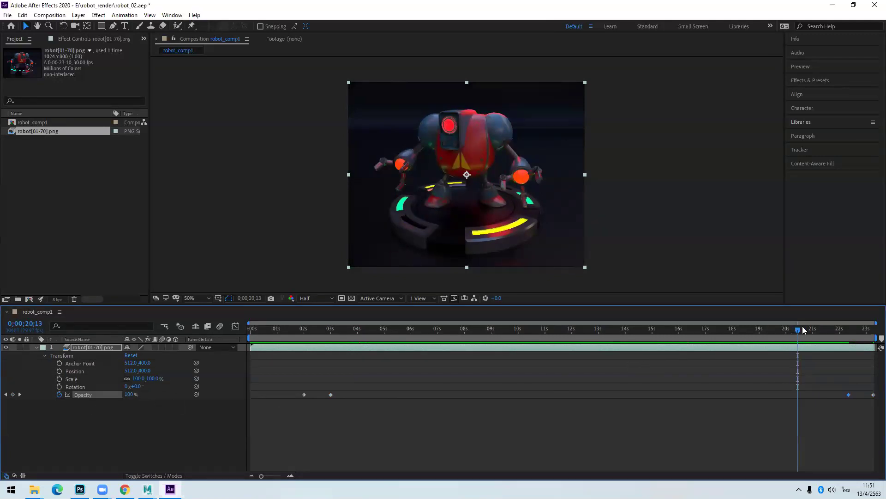
drag(799, 331, 545, 342)
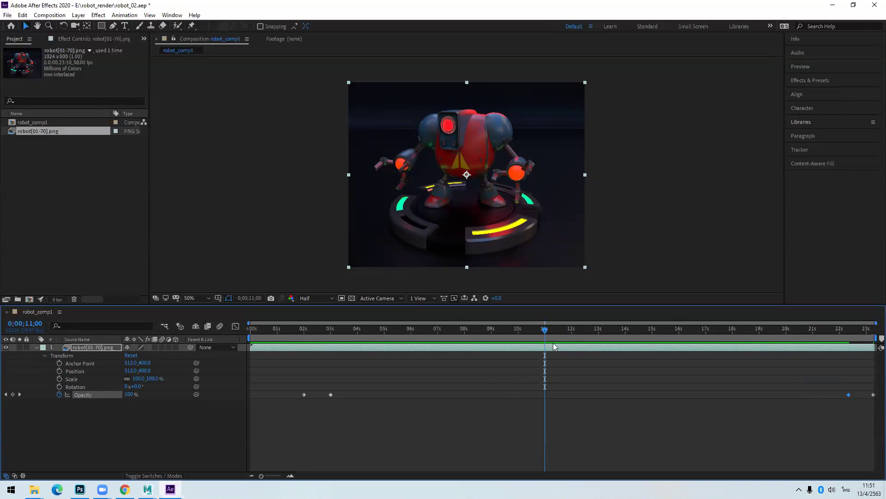
drag(512, 330, 851, 362)
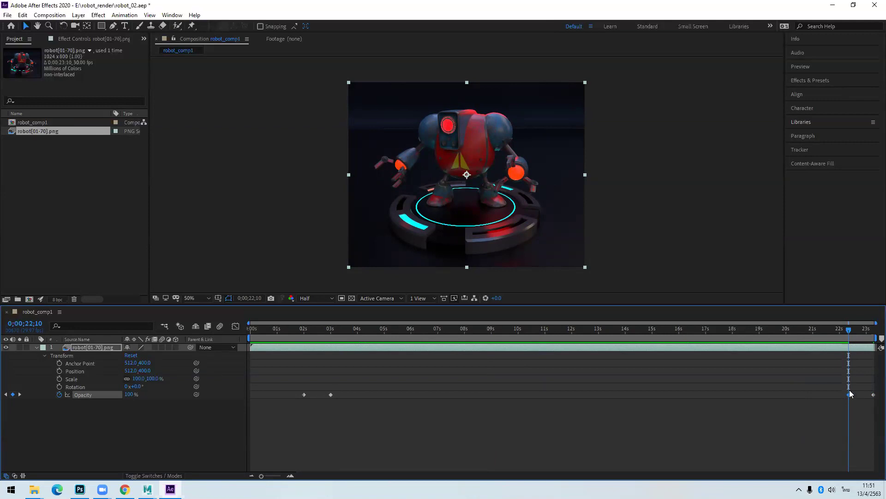
click(851, 329)
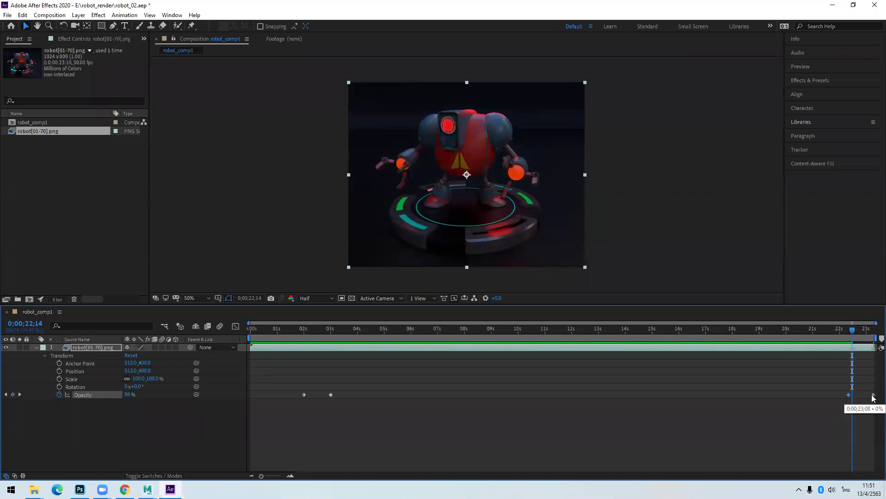
drag(852, 329, 874, 334)
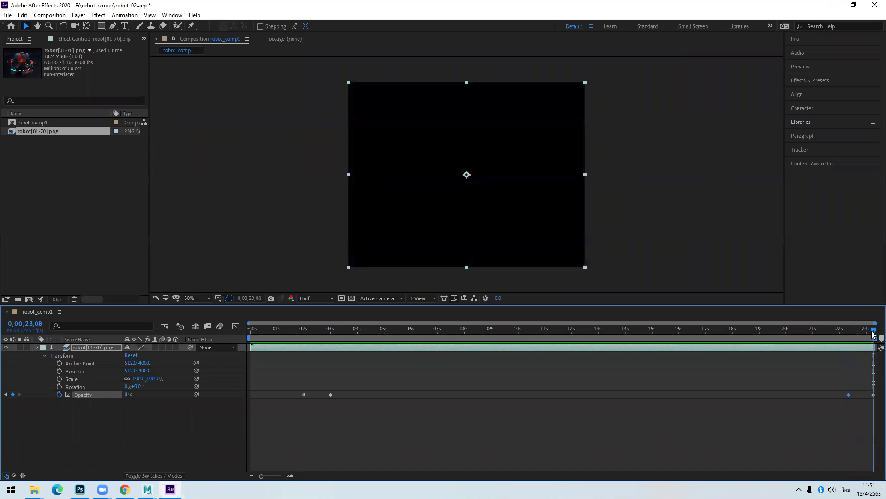
drag(872, 333, 217, 280)
key(space)
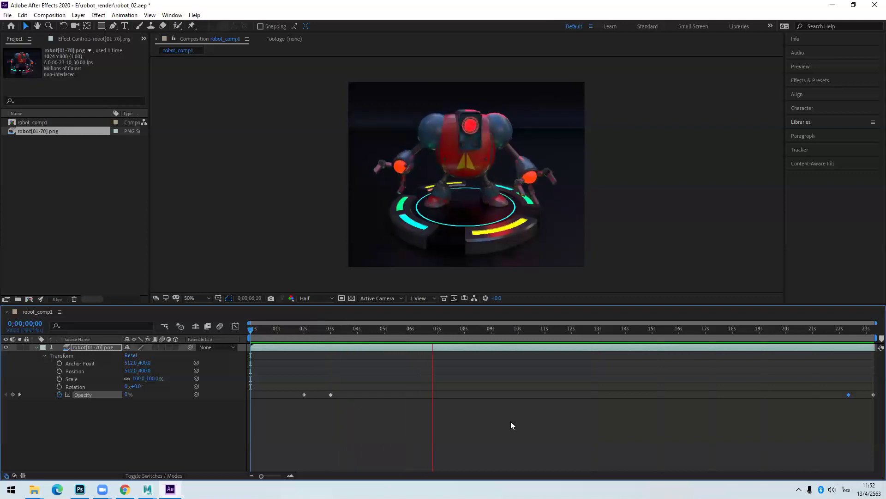
click(433, 329)
drag(433, 332, 330, 321)
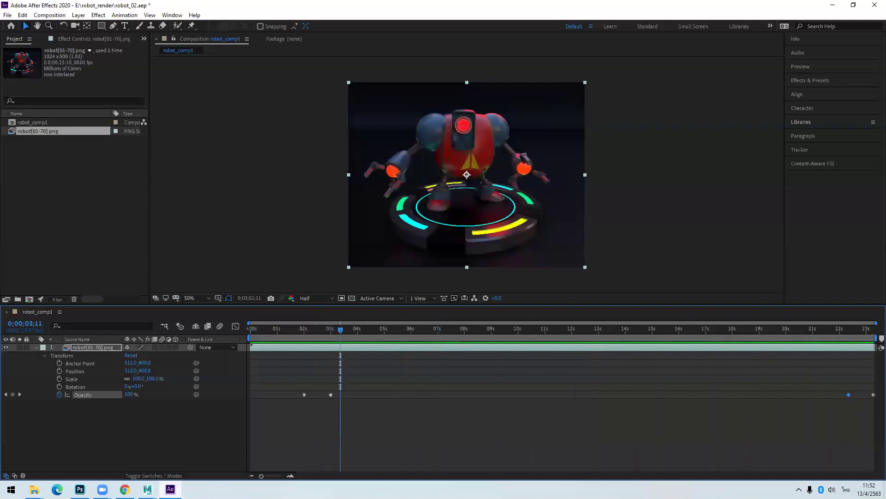
Step: Switch to the images folder in File Explorer and look through the rendered robot frames from first to last
mouse_move(34, 489)
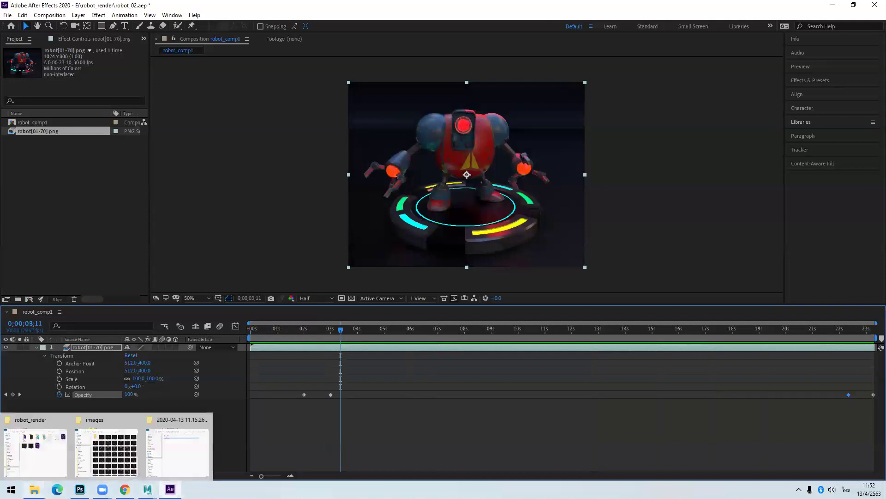
click(132, 457)
scroll(642, 274, down, 3)
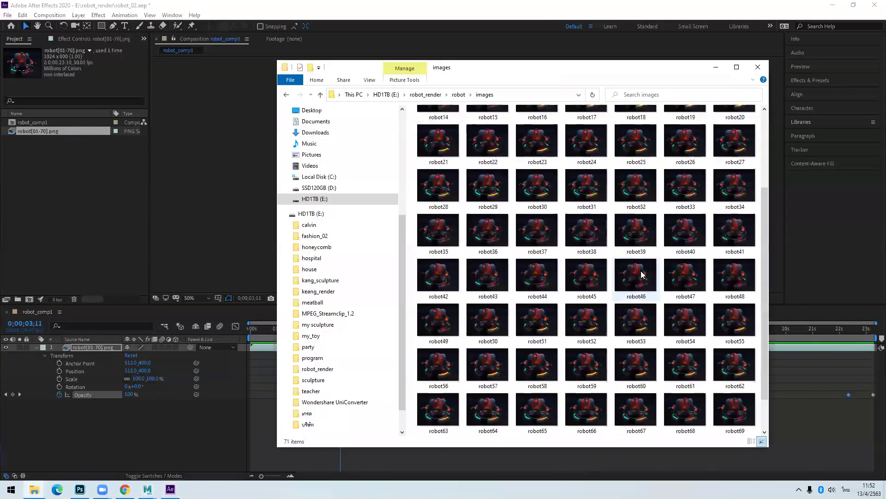
scroll(642, 274, down, 1)
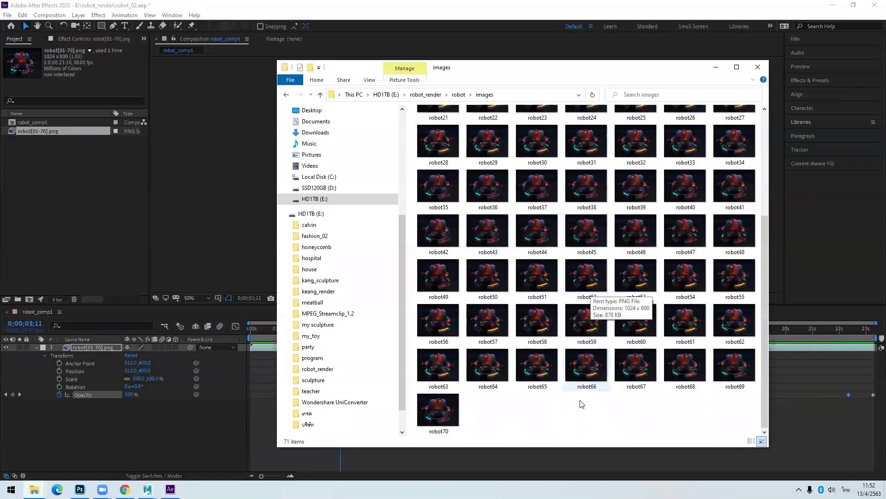
scroll(497, 277, up, 5)
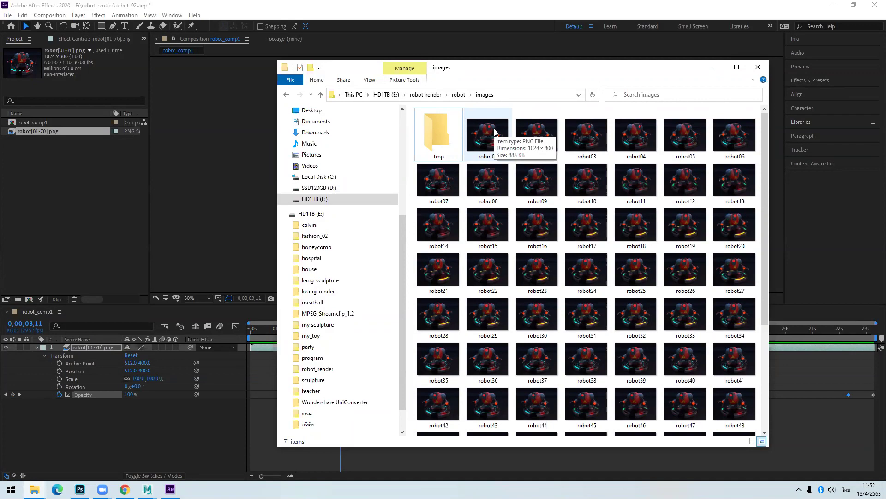
click(716, 67)
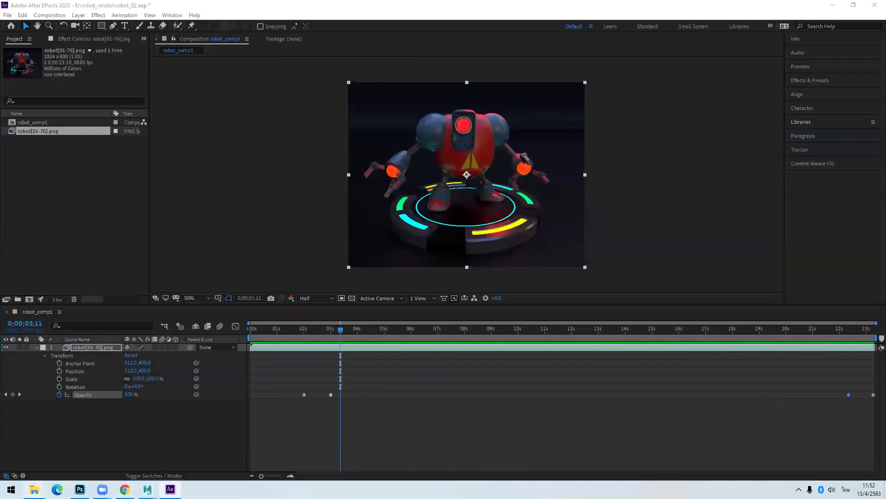
Step: Open the rendered video robot_01.mp4 from the robot_render folder in VLC and replay its opening title animation
mouse_move(34, 489)
click(49, 462)
double_click(531, 176)
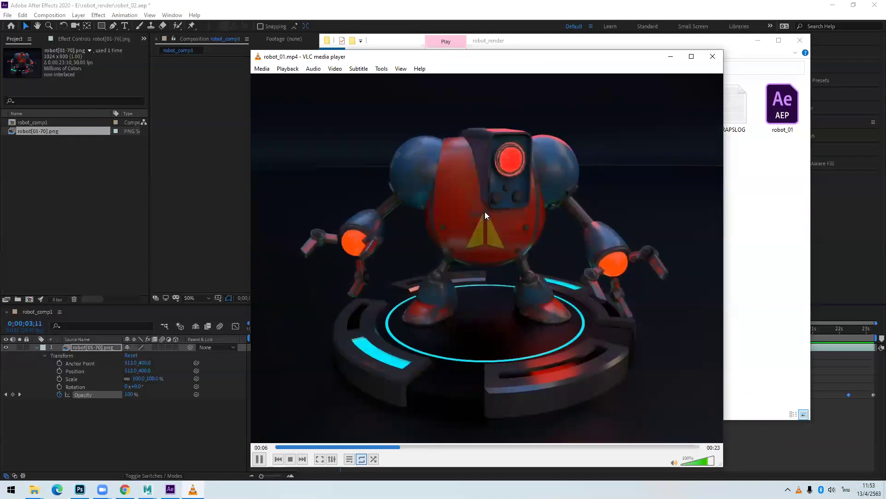
click(275, 446)
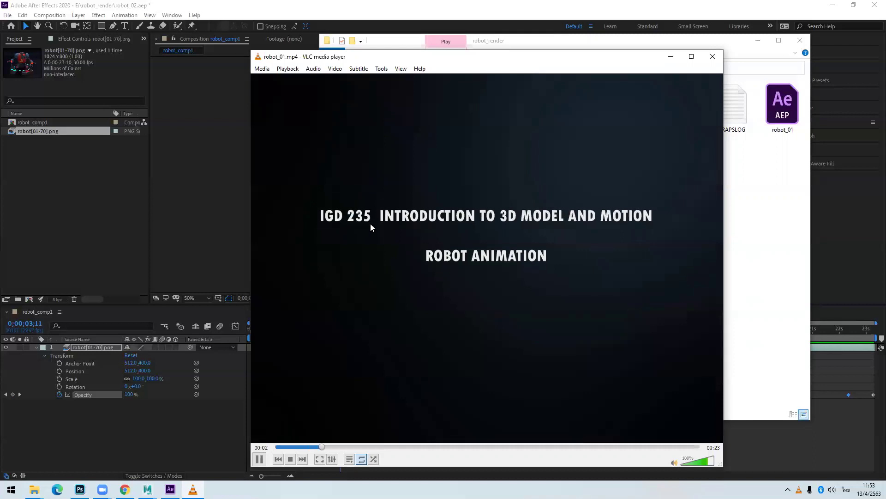
click(290, 446)
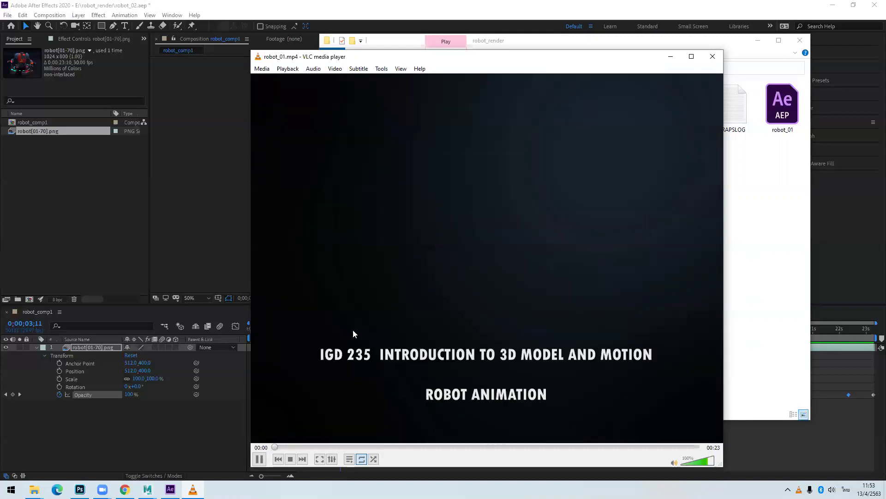
click(285, 447)
click(277, 446)
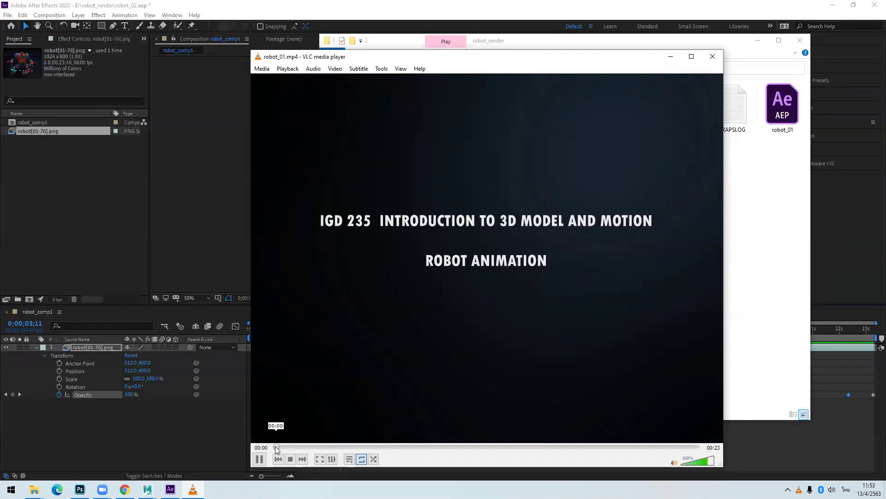
click(277, 447)
click(713, 56)
click(756, 41)
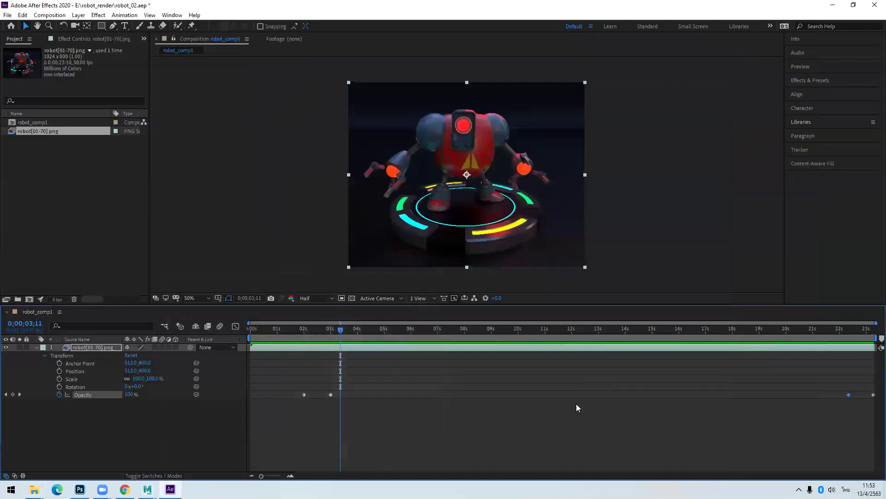
Step: At 0;00;00;00, set up the Type tool with centered text alignment and the Tw Cen MT Condensed Extra Bold font
drag(340, 329, 248, 329)
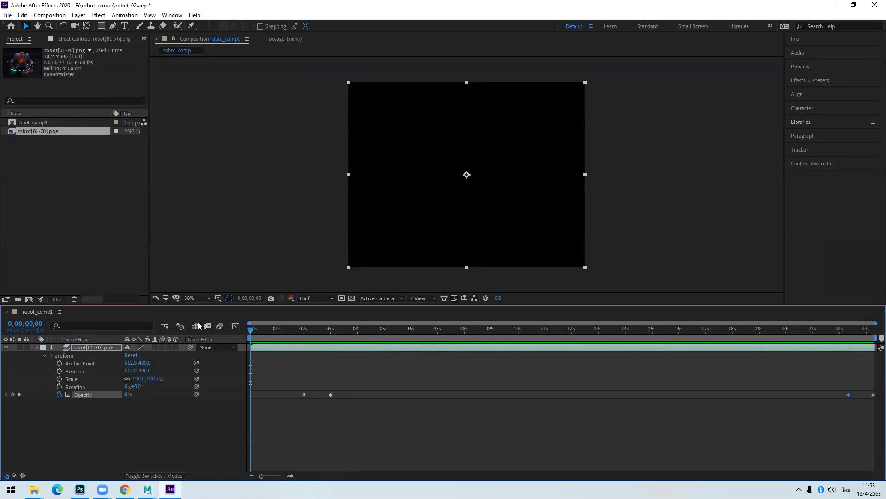
click(125, 26)
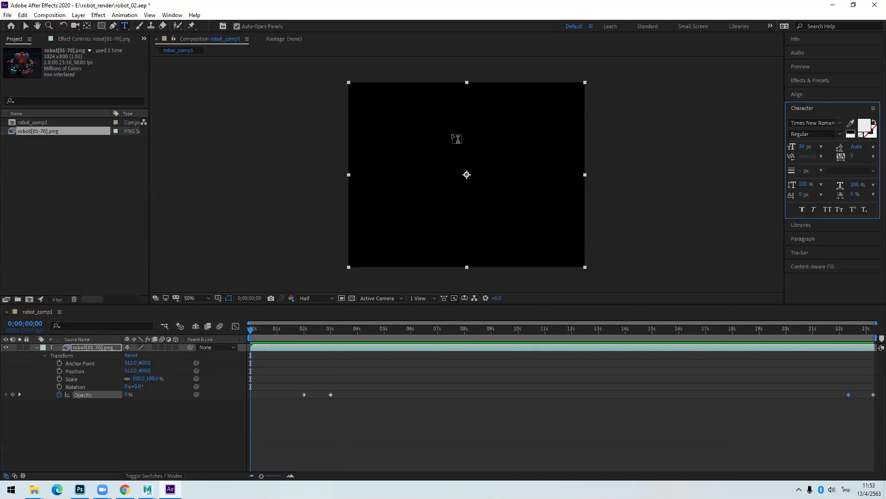
click(803, 236)
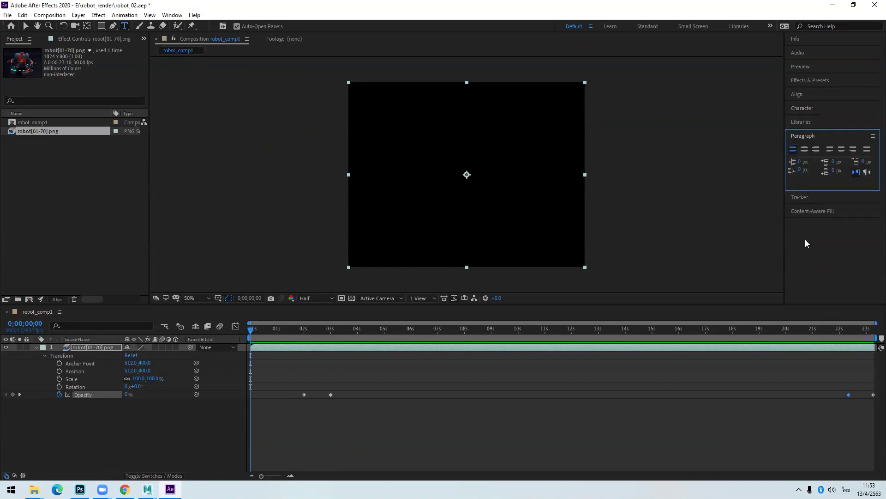
click(804, 150)
click(805, 108)
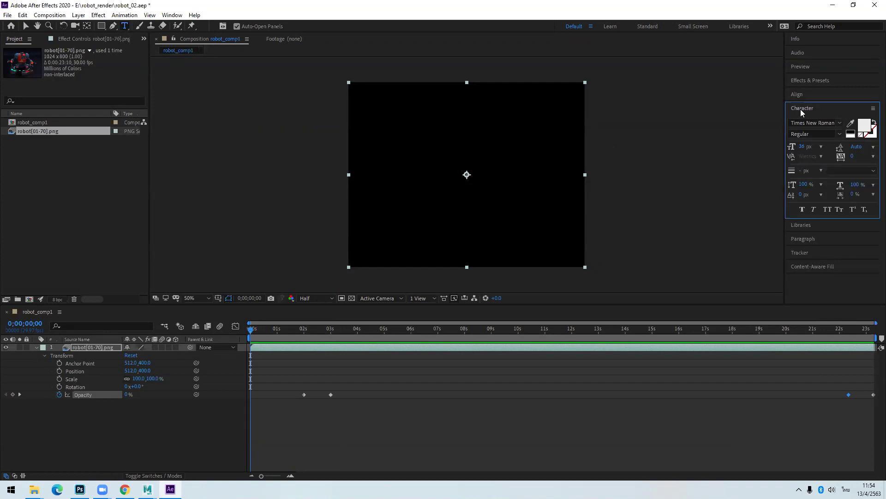
click(839, 124)
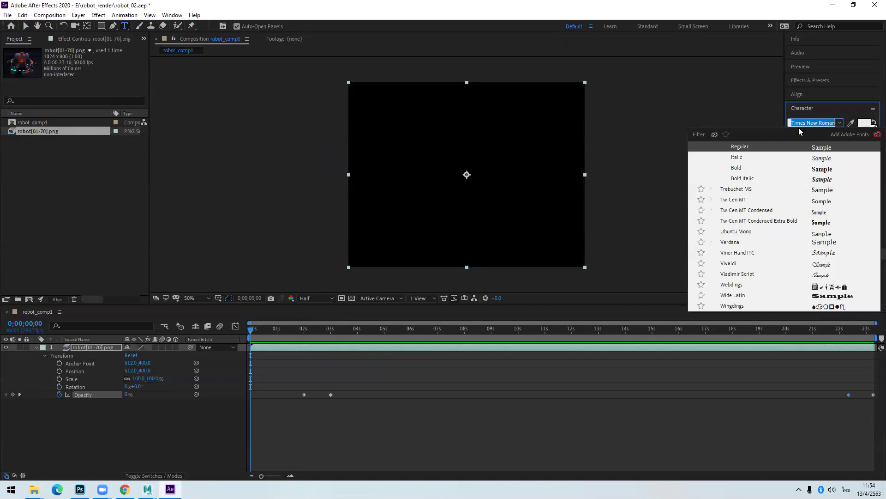
click(770, 221)
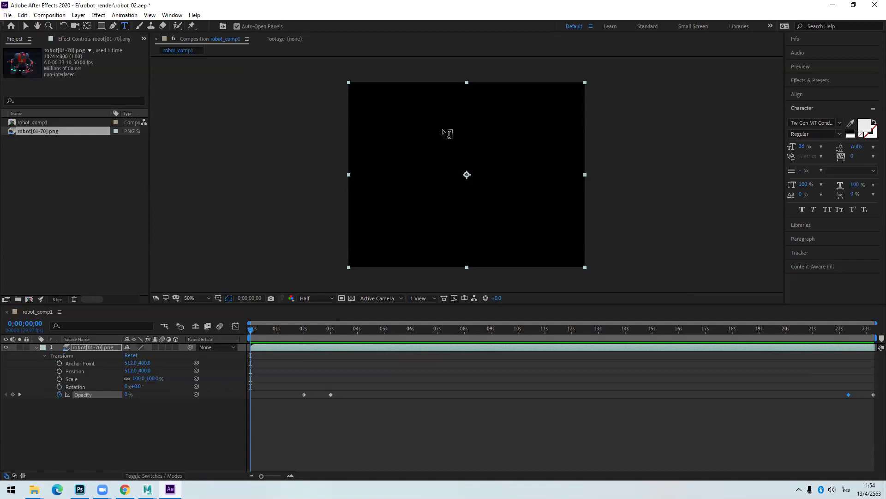
Step: Start a text layer in the upper middle of the composition and reapply the Tw Cen MT Condensed Extra Bold font
click(469, 132)
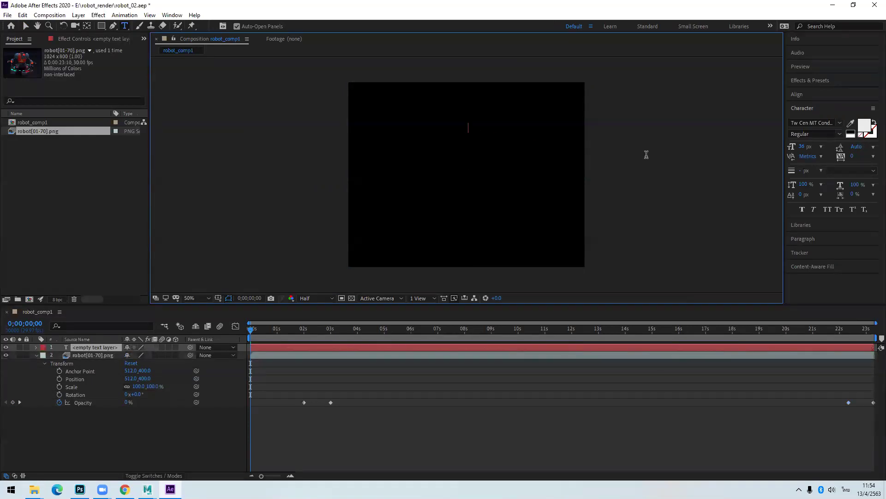
text(ทด)
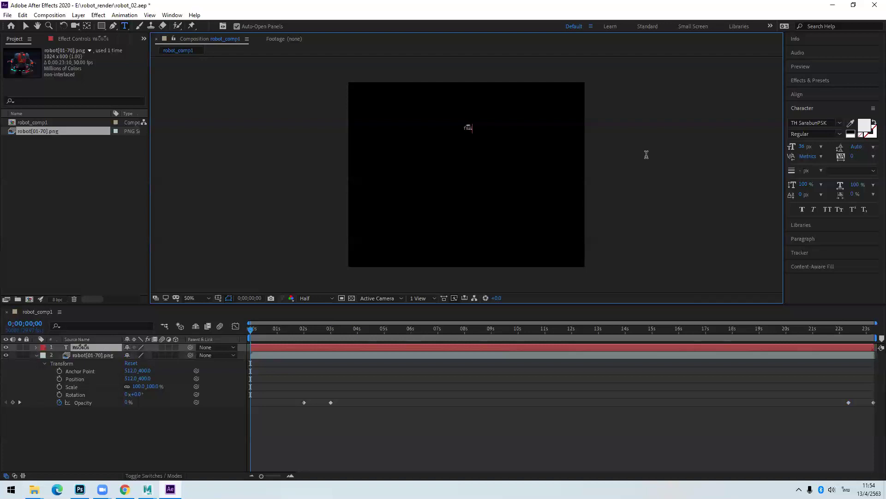
key(BackSpace)
key(grave)
text(tcxbcbc)
key(BackSpace)
key(BackSpace)
key(BackSpace)
key(BackSpace)
key(BackSpace)
key(BackSpace)
key(BackSpace)
click(837, 123)
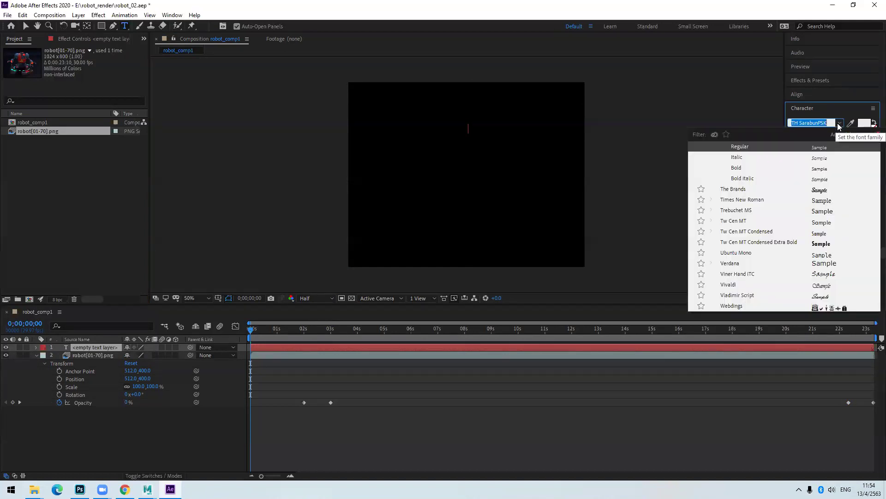
click(813, 243)
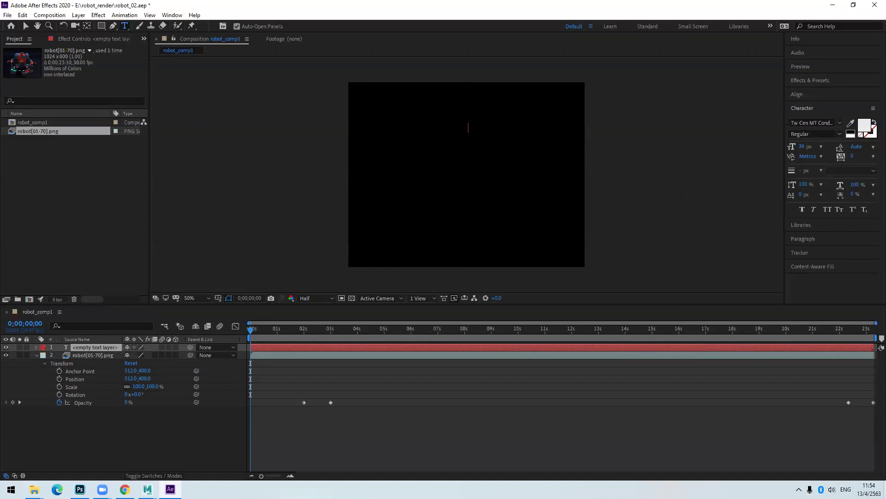
text(dghhg)
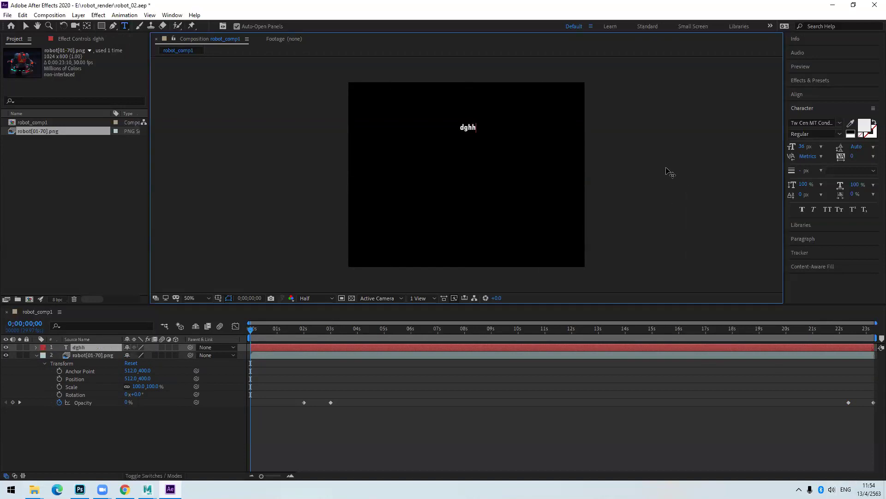
key(BackSpace)
key(BackSpace)
key(BackSpace)
key(BackSpace)
key(BackSpace)
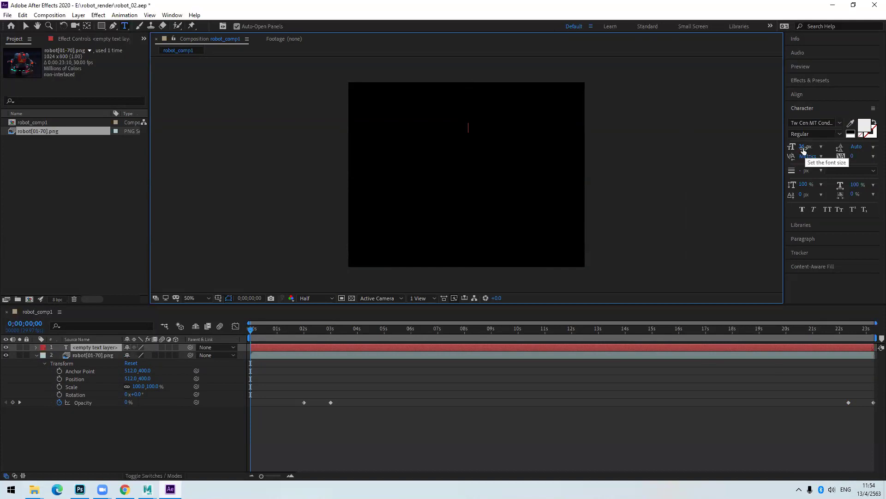
Step: Set the font size to 48 px and enter the title "IGD 235 INTRODUCTION TO 3D MODEL AND MOTION"
click(821, 146)
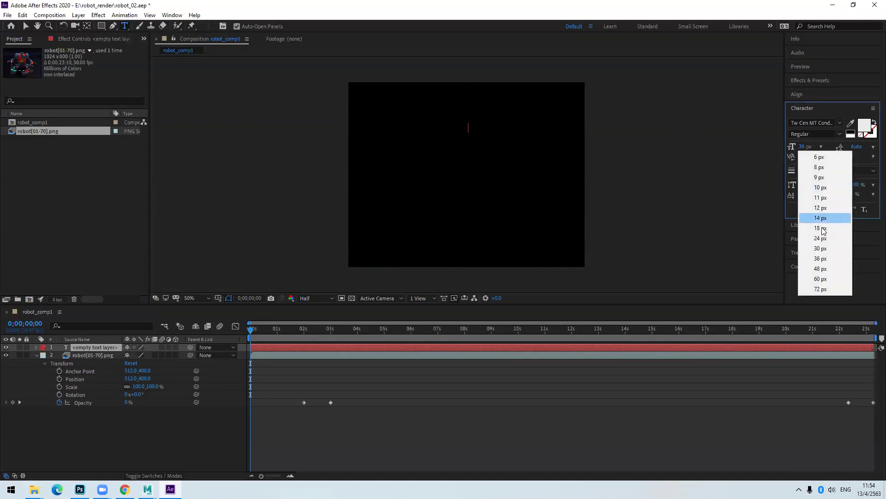
click(819, 269)
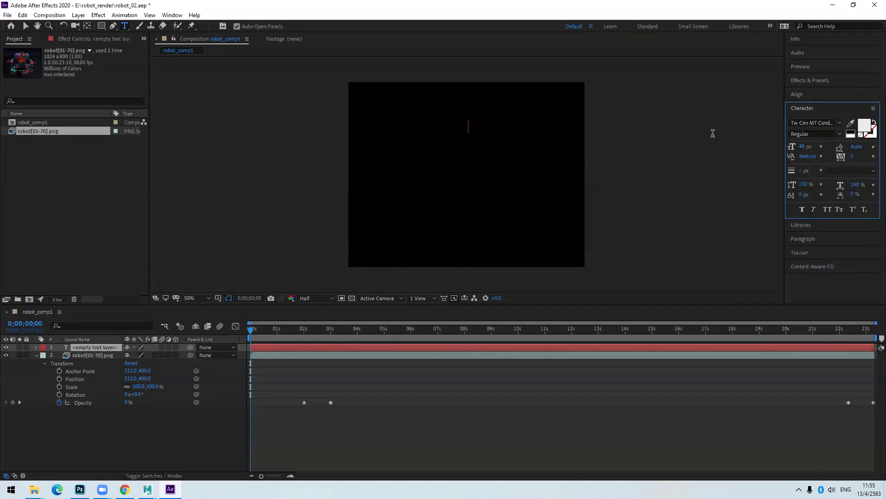
text(IGD)
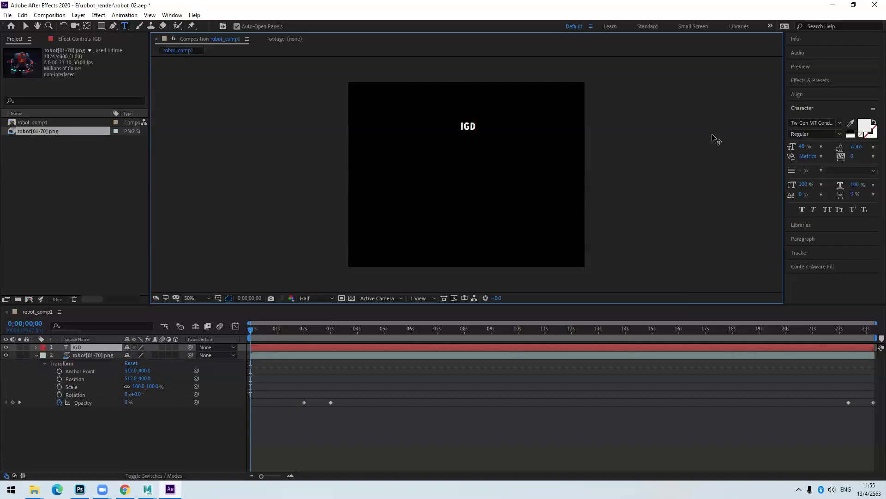
text( 235 IN)
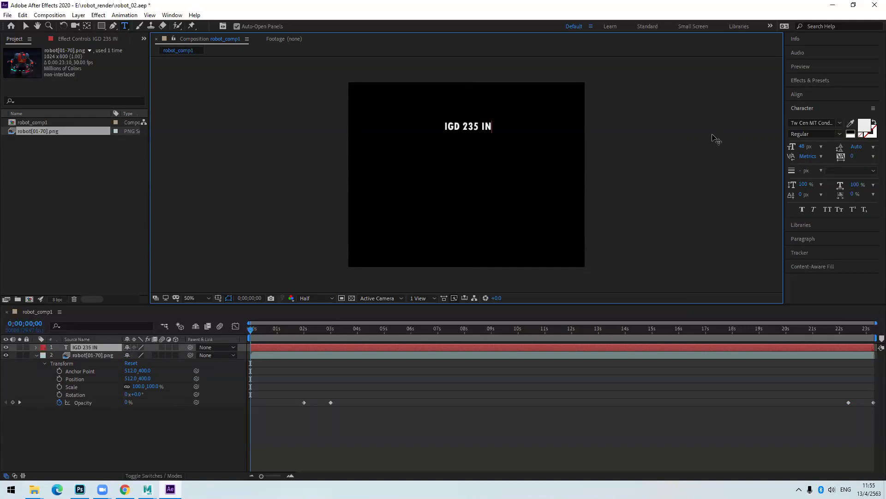
text(TRO)
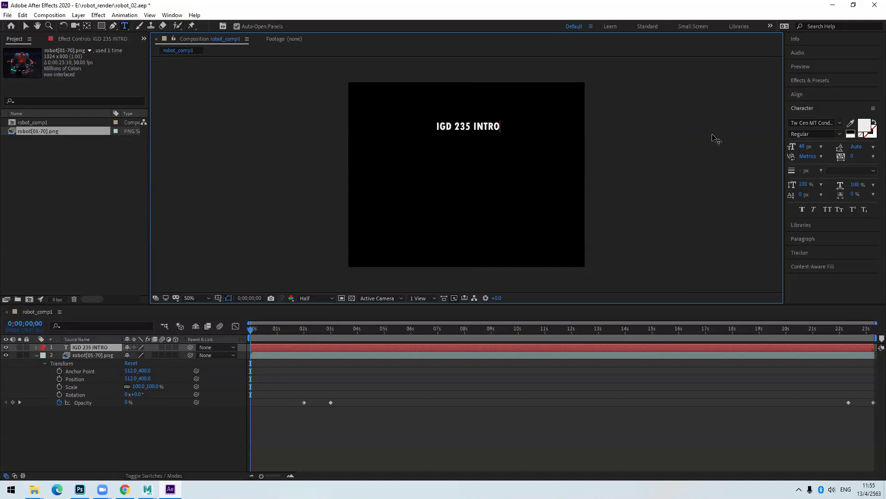
text(DUC)
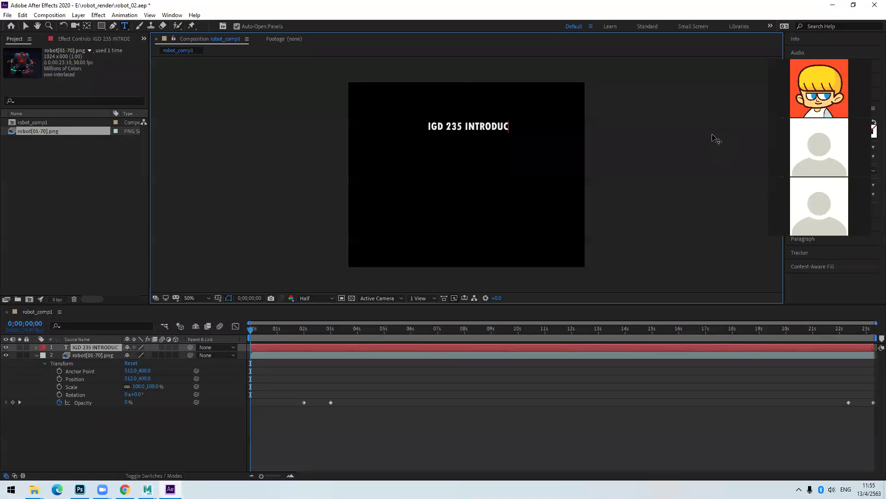
text(TION )
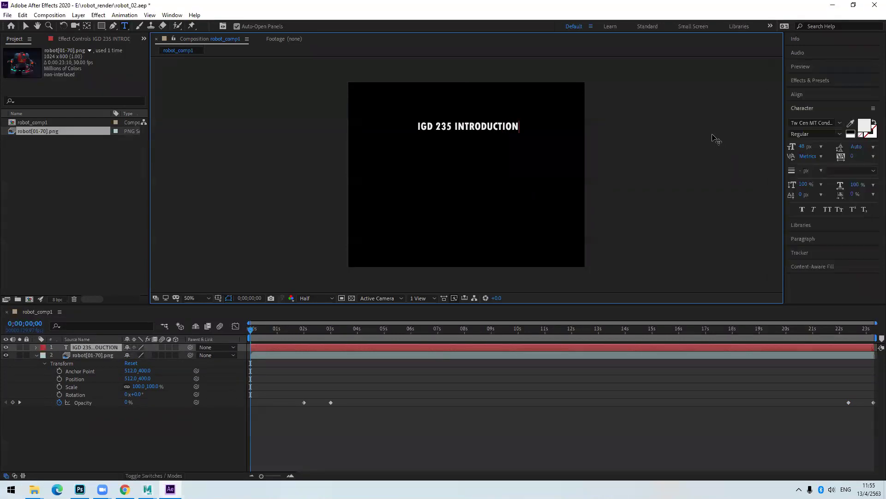
text(TO)
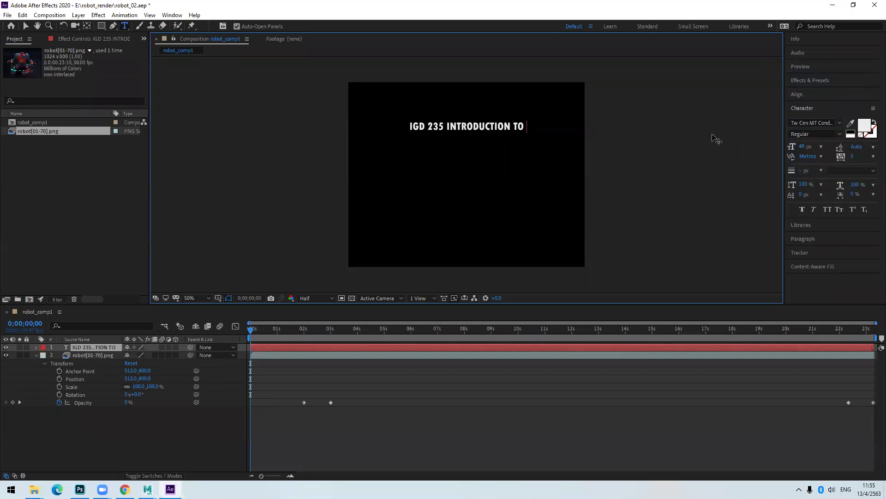
text( 3D)
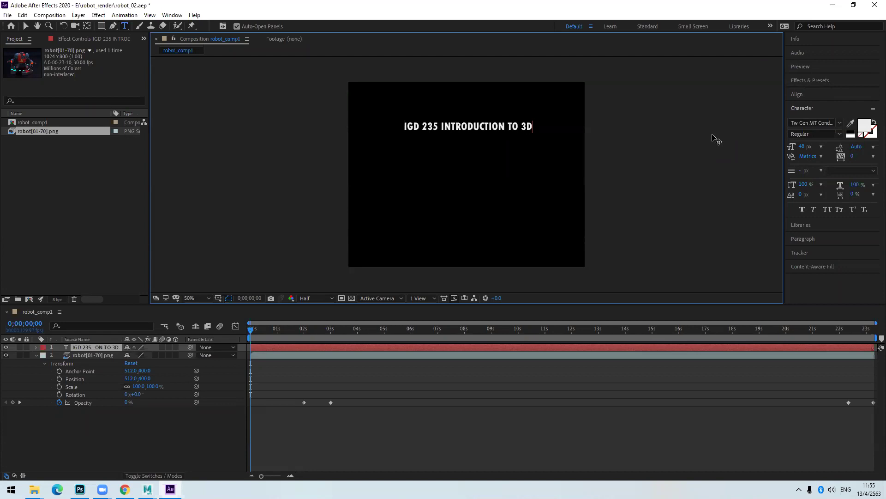
text( M)
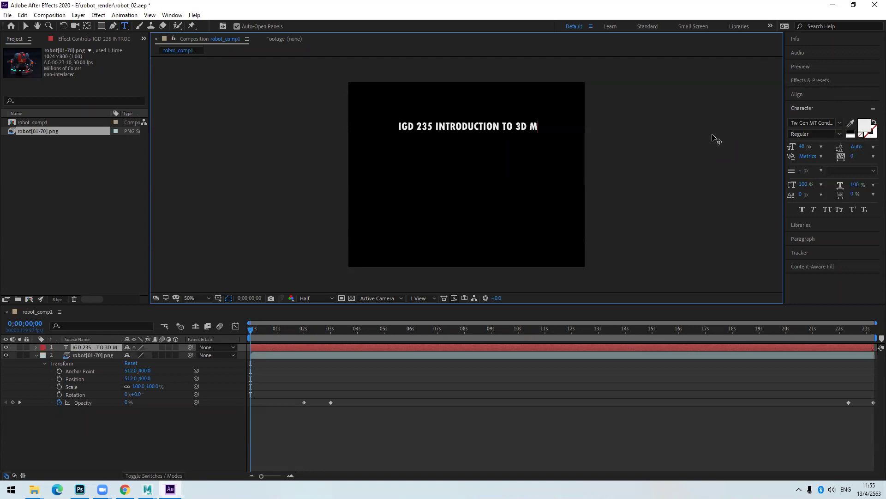
text(ODE)
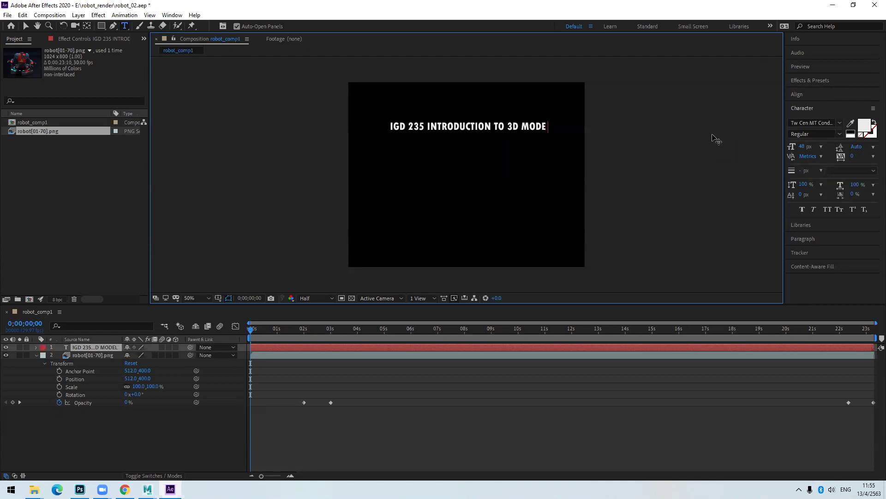
text(L A)
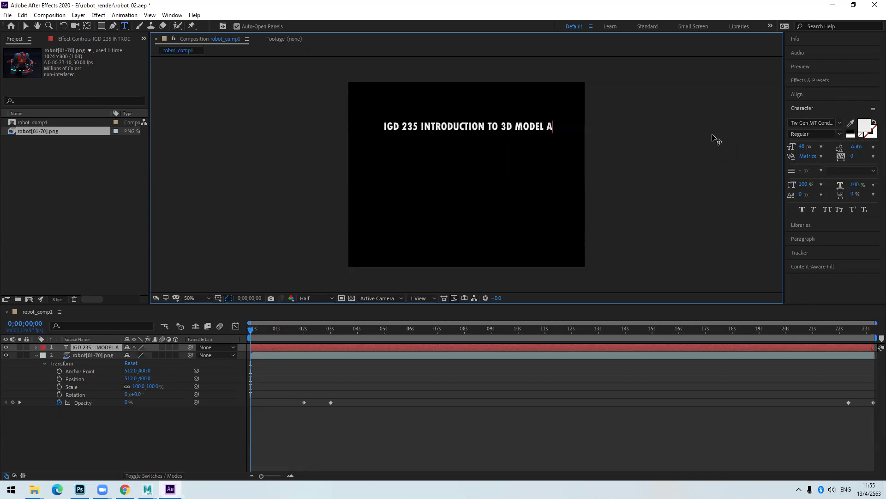
text(ND MOTION)
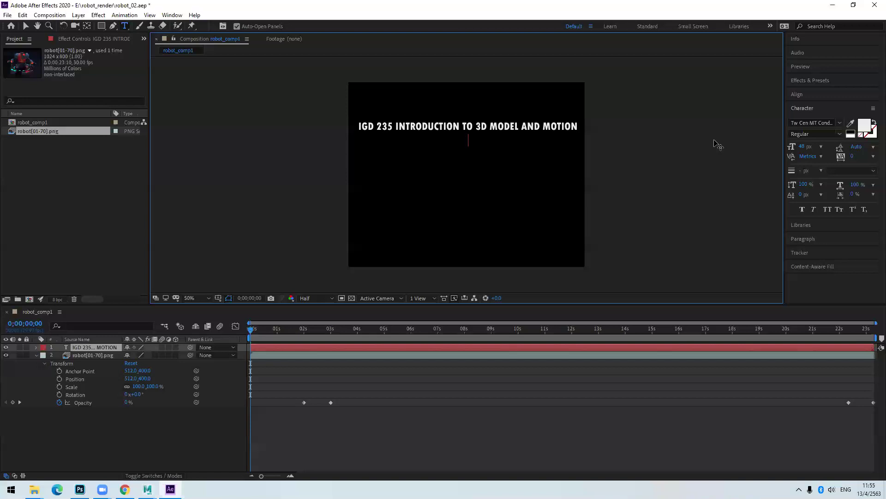
Step: Retype the final N of MOTION in the title as a capital letter and commit the text
click(576, 126)
key(BackSpace)
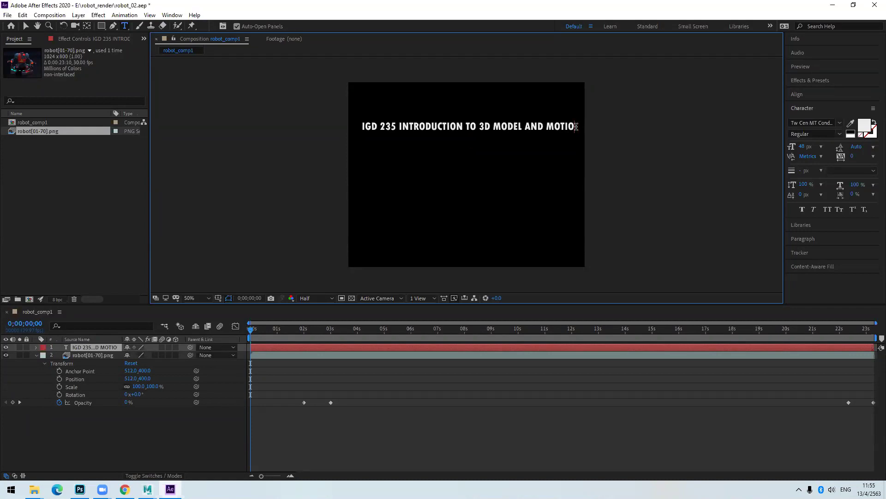
text(n)
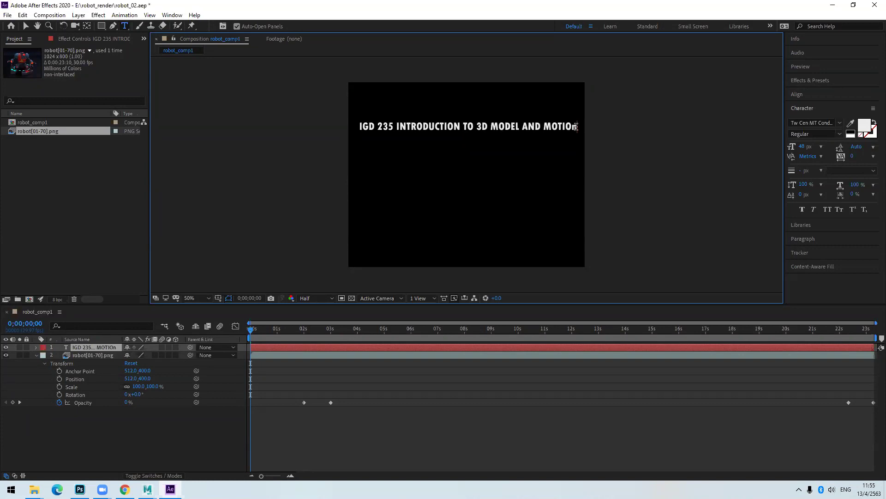
key(BackSpace)
text(N)
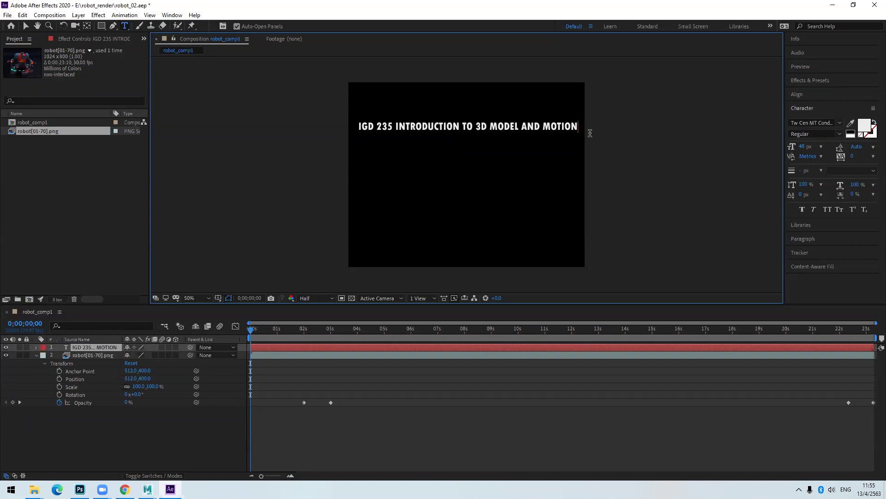
click(26, 25)
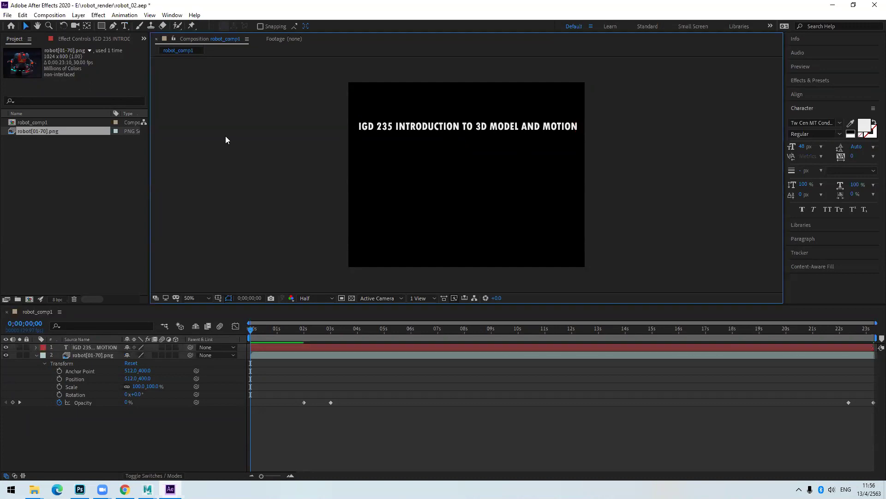
Step: Add "ROBOT 01" below the title in the same text layer, separated by a blank line, and commit the text
double_click(536, 130)
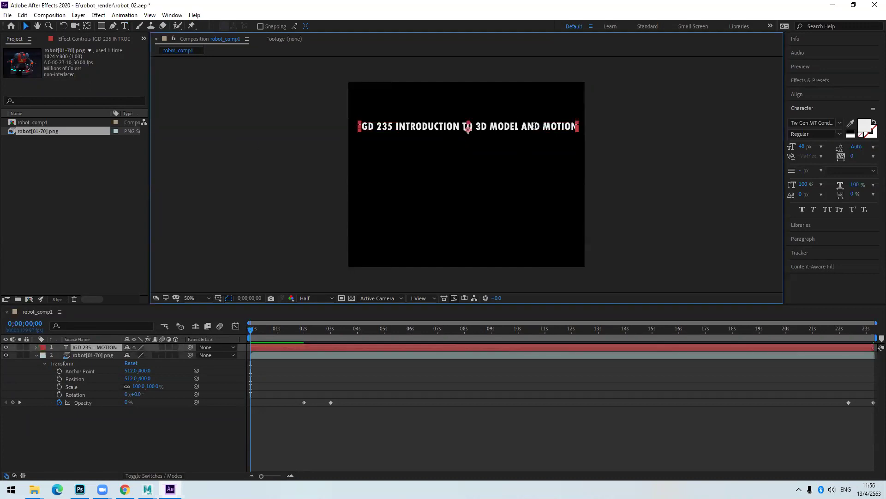
click(576, 130)
key(Return)
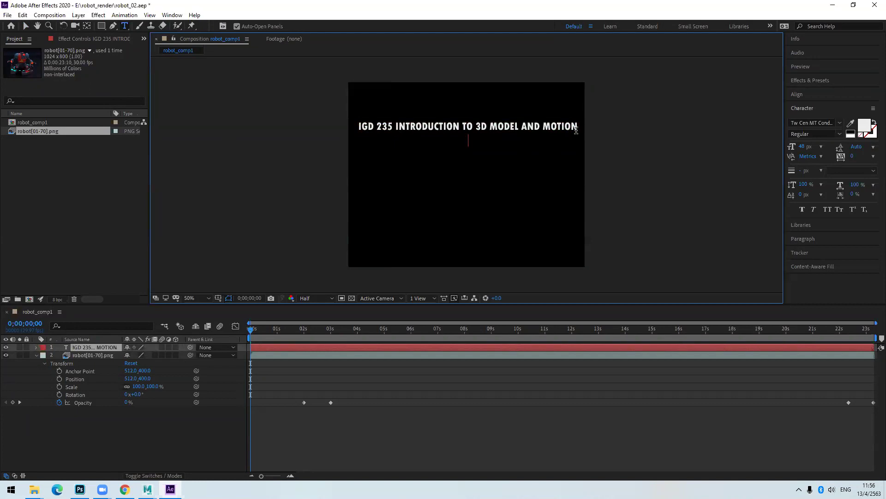
key(Return)
text(ROBOT 01)
click(26, 26)
click(215, 127)
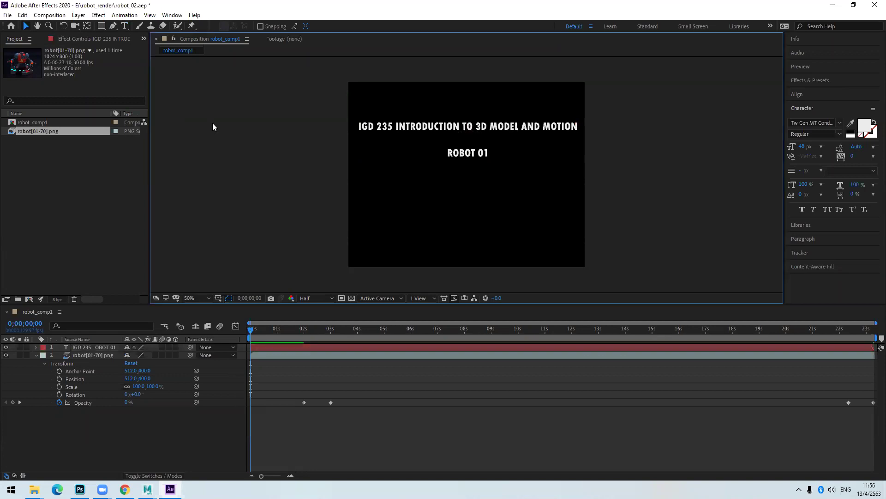
Step: Select the title text with the Selection tool and move it down into the upper-middle area of the composition
click(26, 28)
click(215, 182)
click(427, 130)
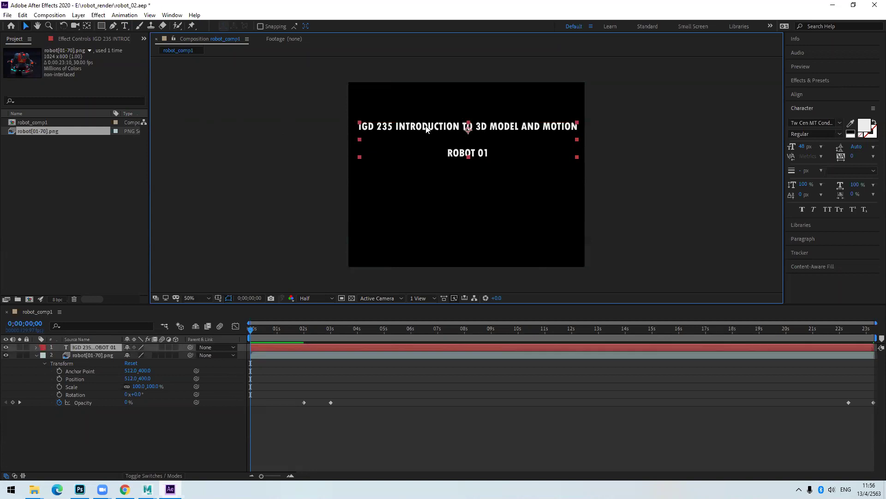
drag(426, 130, 427, 132)
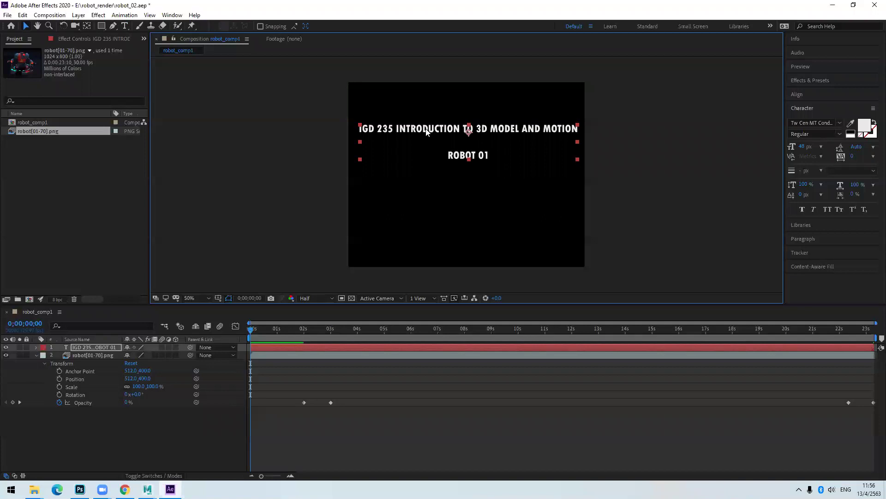
click(308, 124)
click(392, 129)
drag(391, 129, 394, 154)
click(706, 148)
click(391, 160)
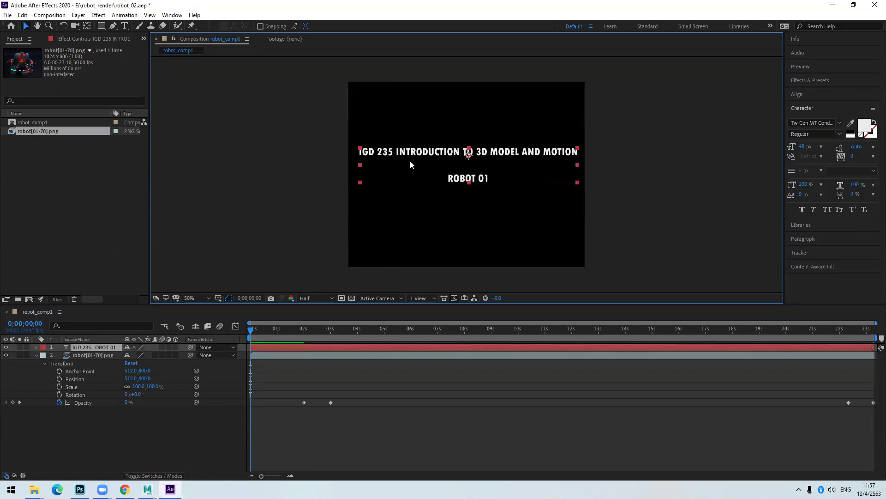
Step: Move the title text freely around the middle of the frame, leaving it shifted right past the composition's edge
drag(403, 155, 422, 161)
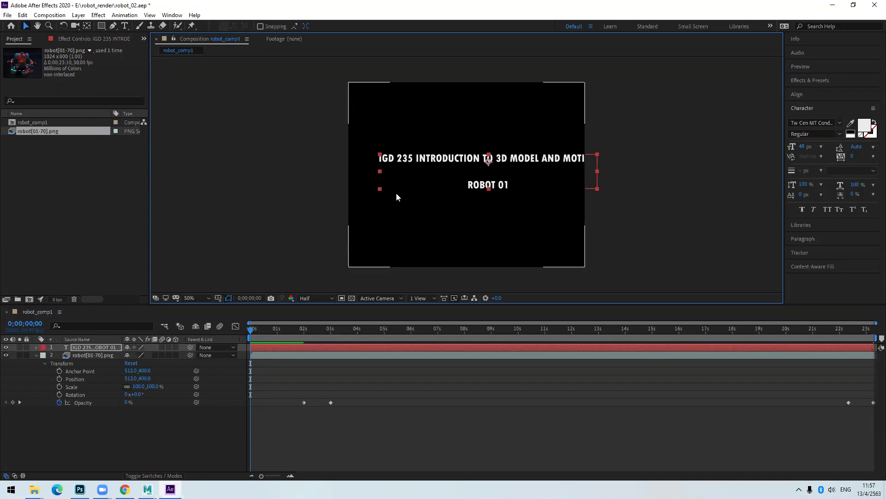
drag(409, 157, 411, 161)
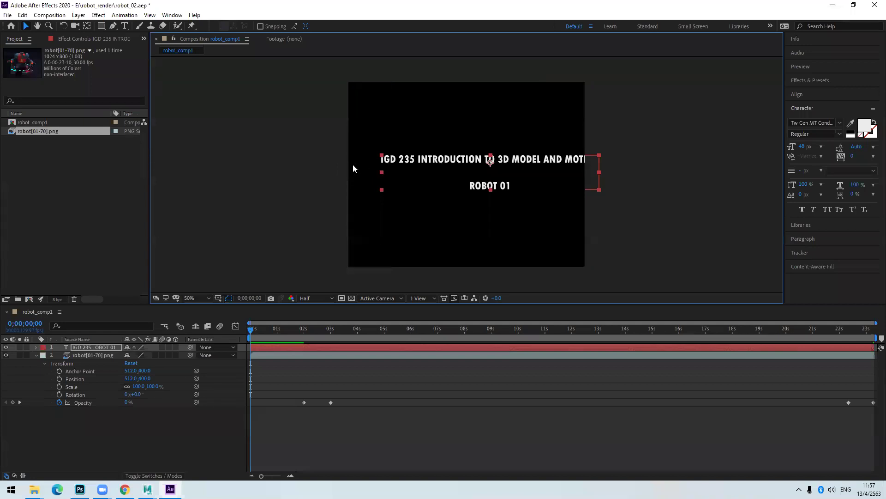
mouse_move(427, 163)
mouse_down()
mouse_move(376, 163)
mouse_move(457, 163)
mouse_move(379, 162)
mouse_move(412, 162)
mouse_up()
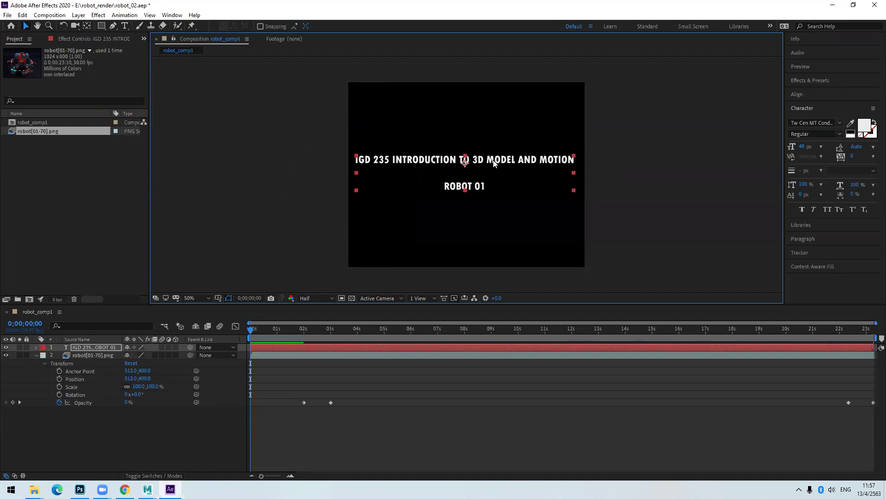
drag(494, 163, 523, 163)
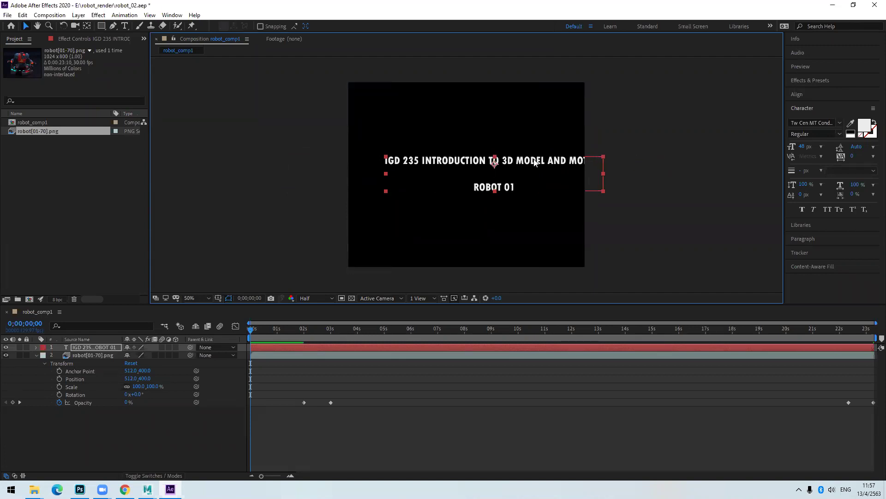
drag(534, 160, 535, 158)
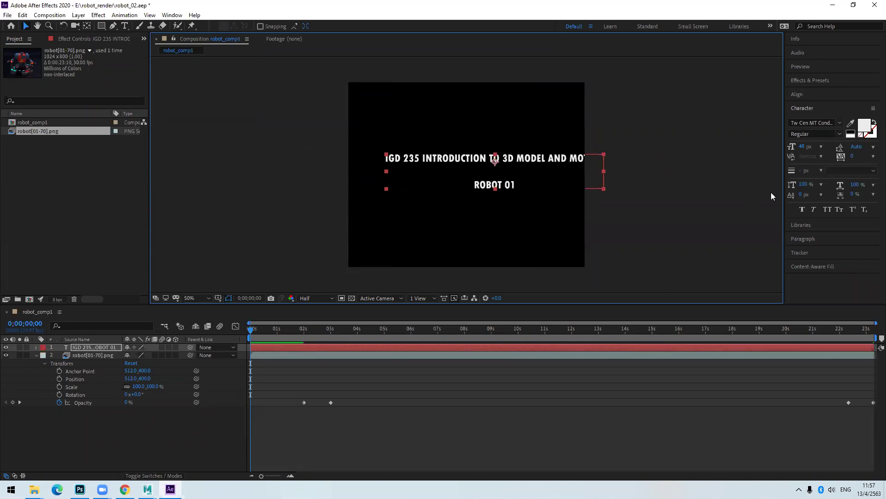
Step: Center the title text horizontally in the composition and play robot_comp1 from the start to check it over the robot
click(798, 95)
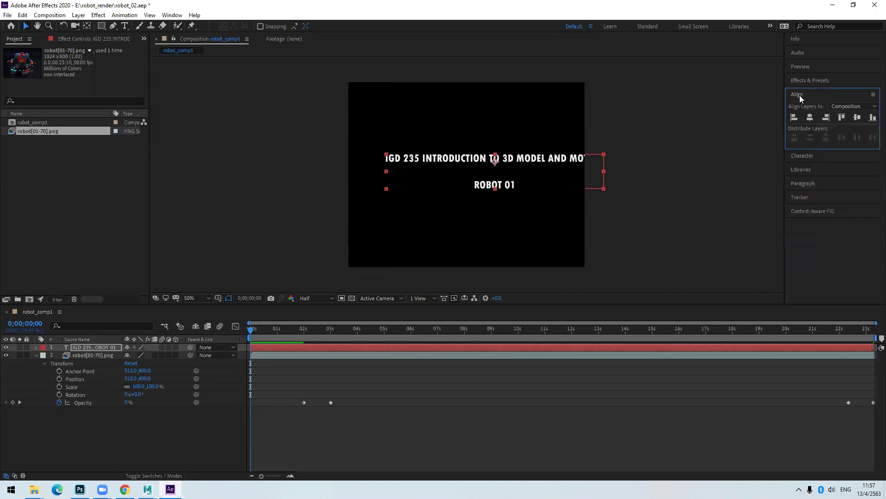
click(810, 118)
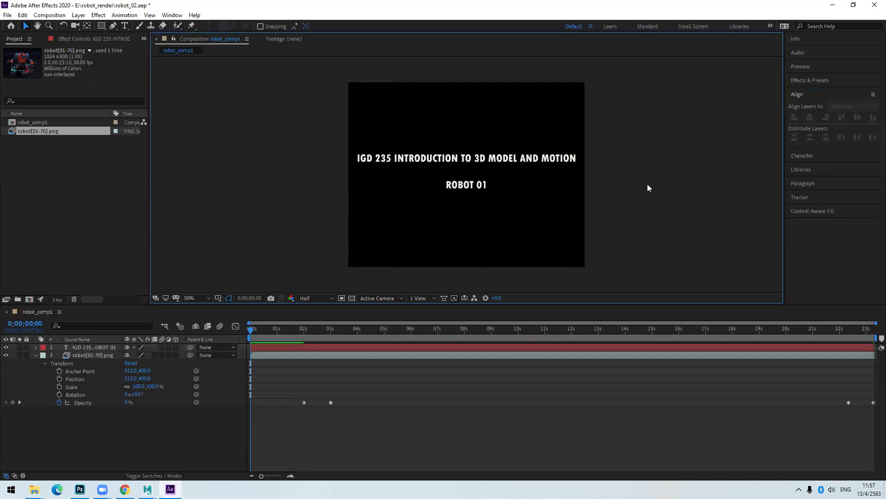
click(252, 332)
mouse_move(252, 333)
mouse_down()
mouse_move(332, 336)
mouse_move(252, 331)
mouse_up()
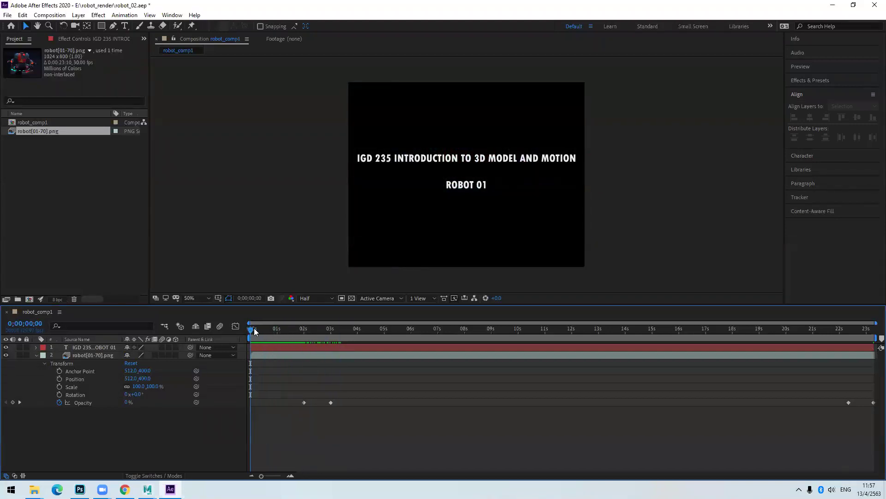
key(space)
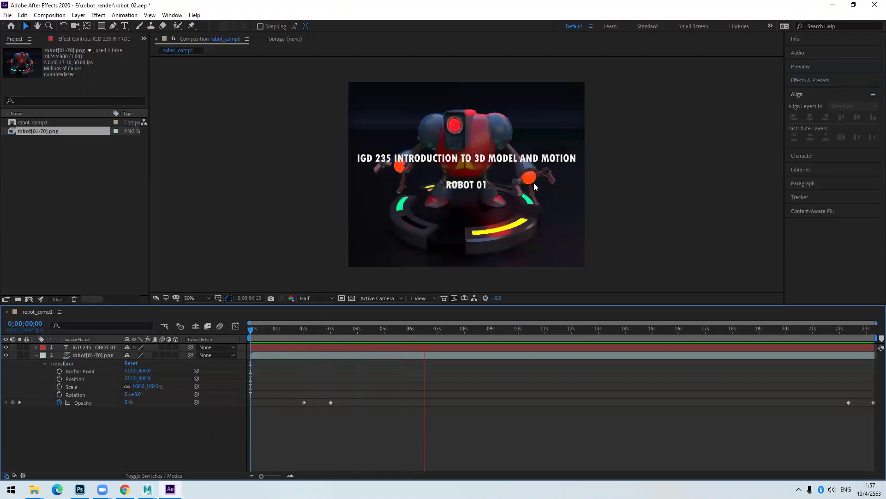
key(space)
drag(508, 333, 251, 323)
Step: Collapse the robot[01-70].png layer's properties in the timeline
click(627, 256)
click(198, 375)
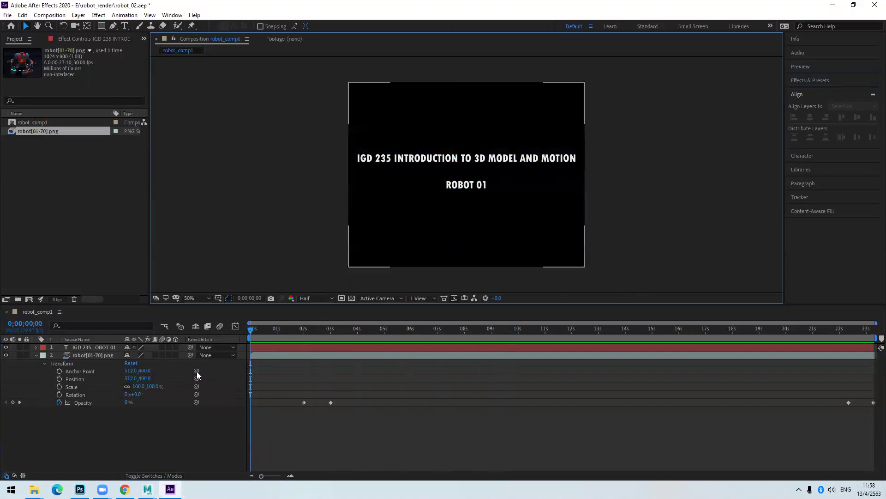
click(36, 355)
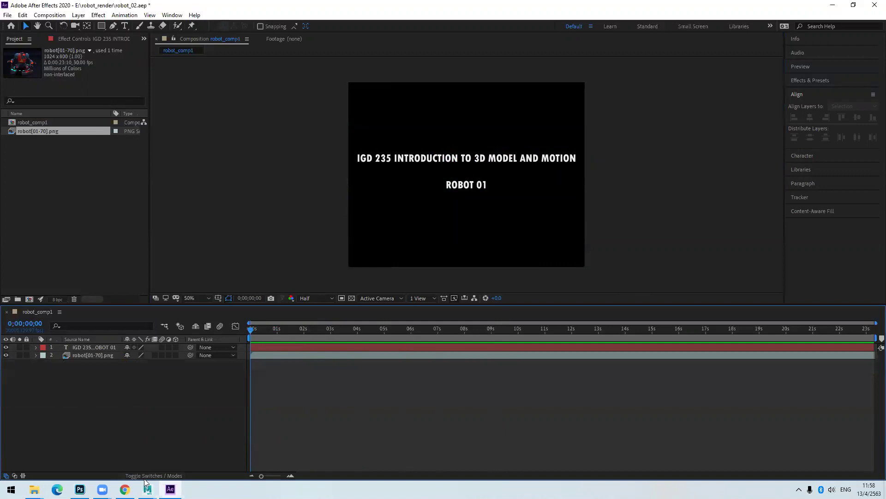
Step: Check the robot_render folder briefly and scrub robot_comp1 to about 0;00;05;29 and back to the start
mouse_move(34, 488)
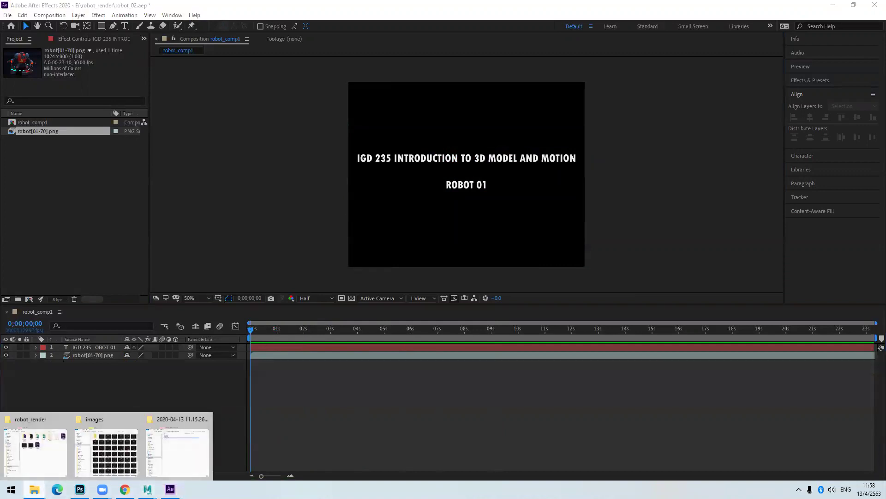
click(59, 467)
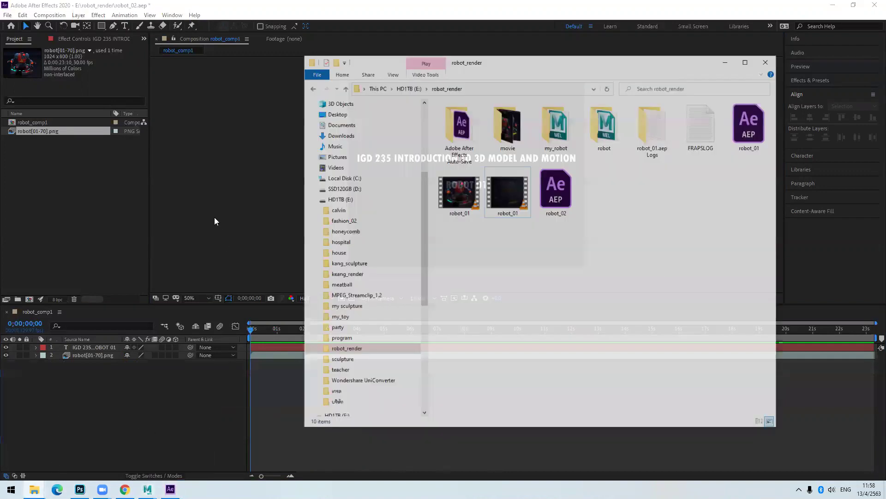
click(214, 219)
drag(253, 331, 410, 338)
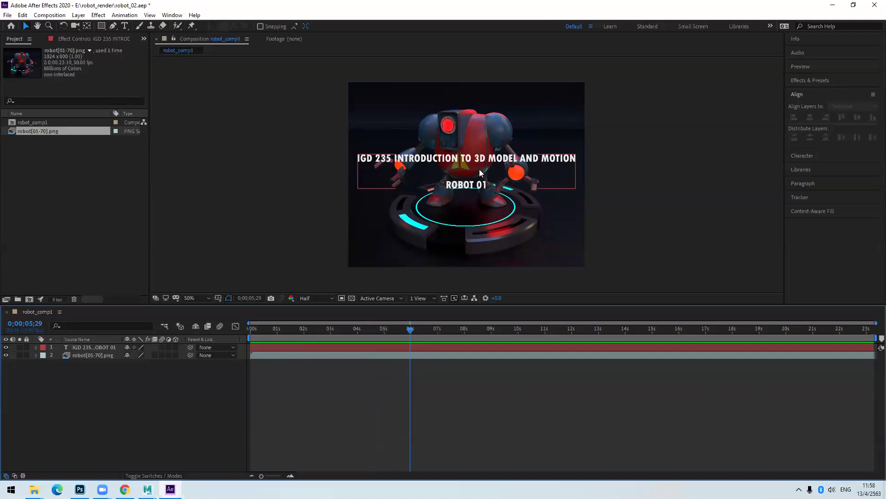
drag(414, 331, 239, 322)
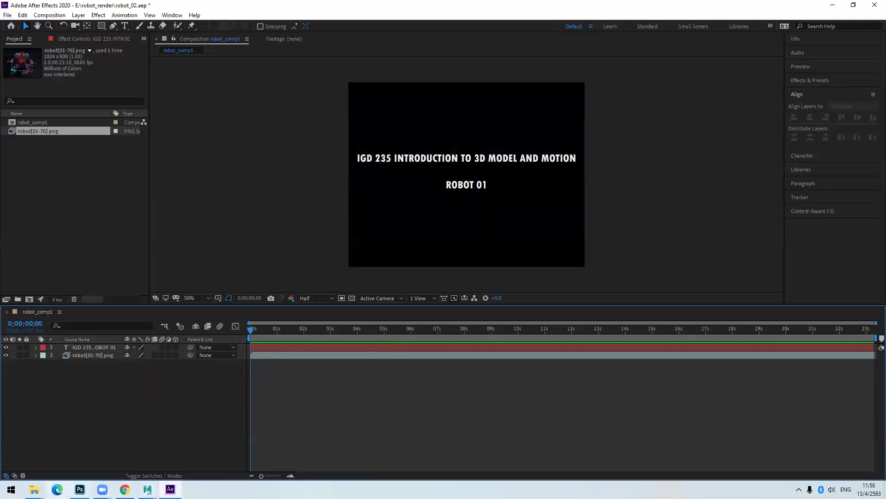
Step: Play the rendered robot_01 video from the robot_render folder as a reference, close the player and return to After Effects
mouse_move(34, 489)
click(165, 464)
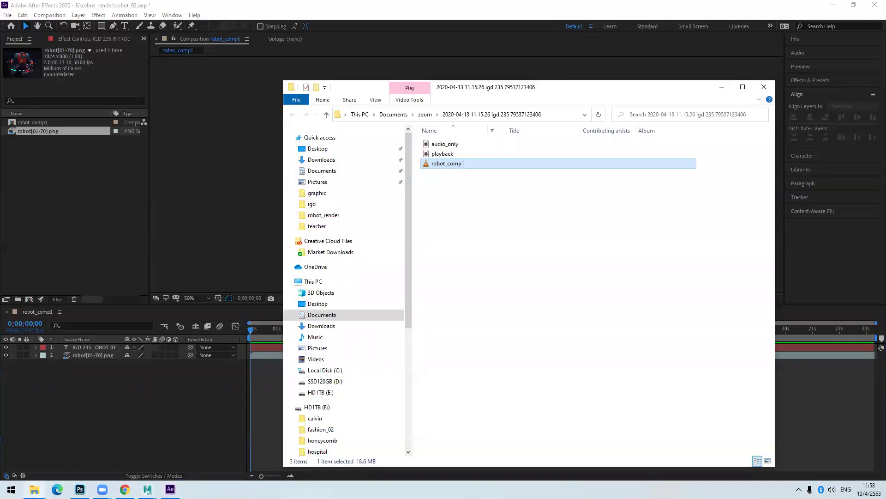
mouse_move(34, 489)
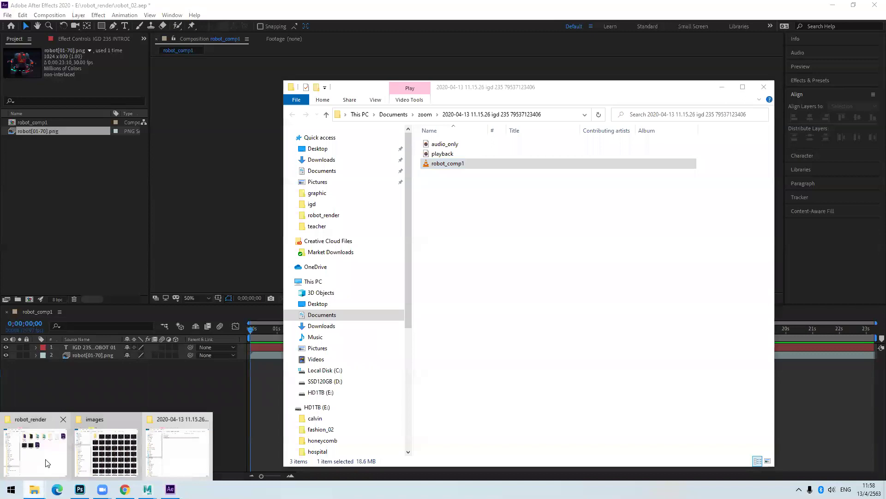
click(64, 462)
click(536, 187)
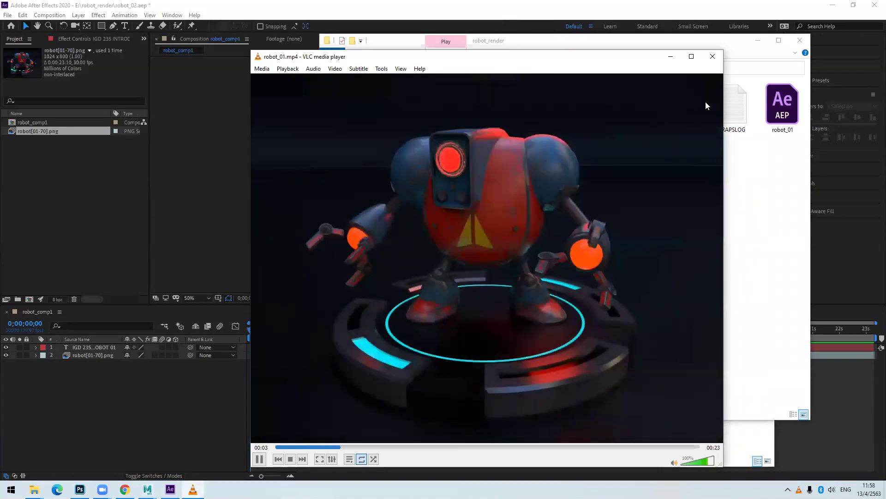
click(713, 56)
click(761, 41)
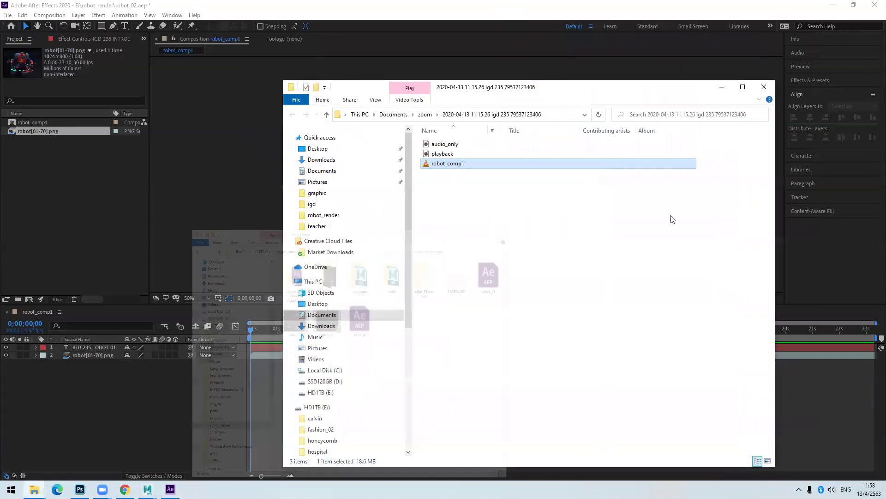
click(722, 86)
Step: Expand the title text layer's Transform properties, and expand the robot[01-70].png layer with its Transform group collapsed
click(488, 170)
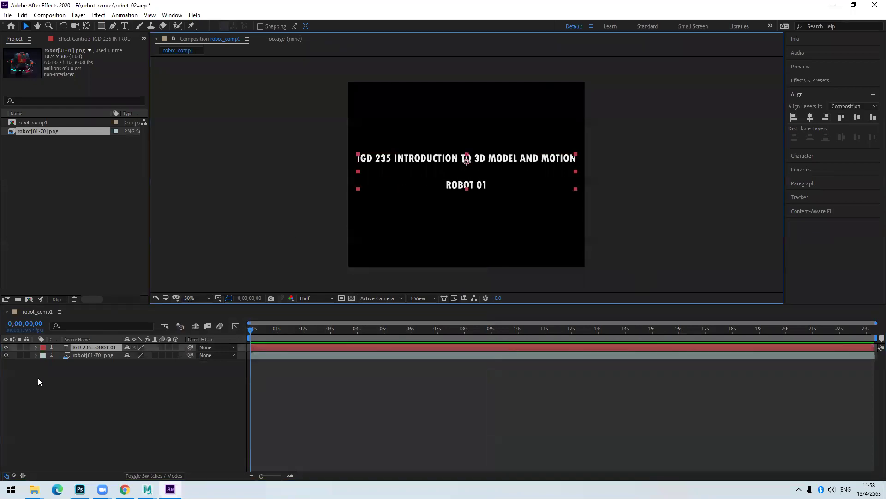
click(35, 347)
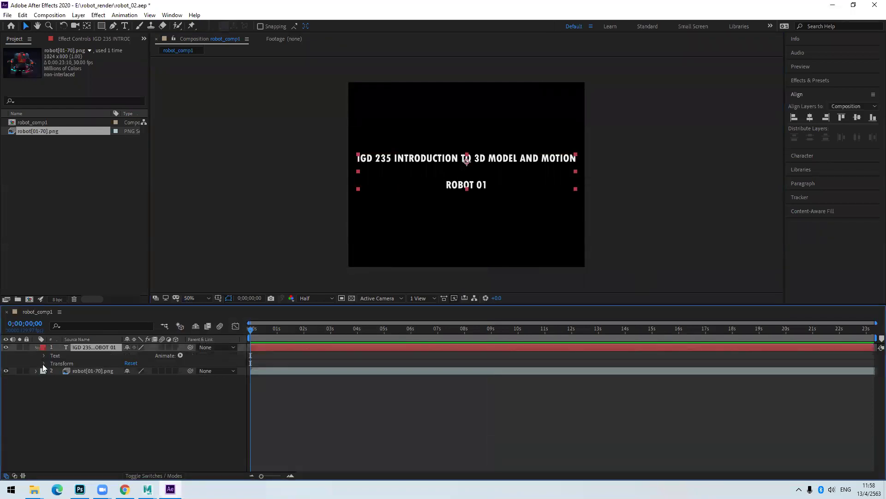
click(44, 363)
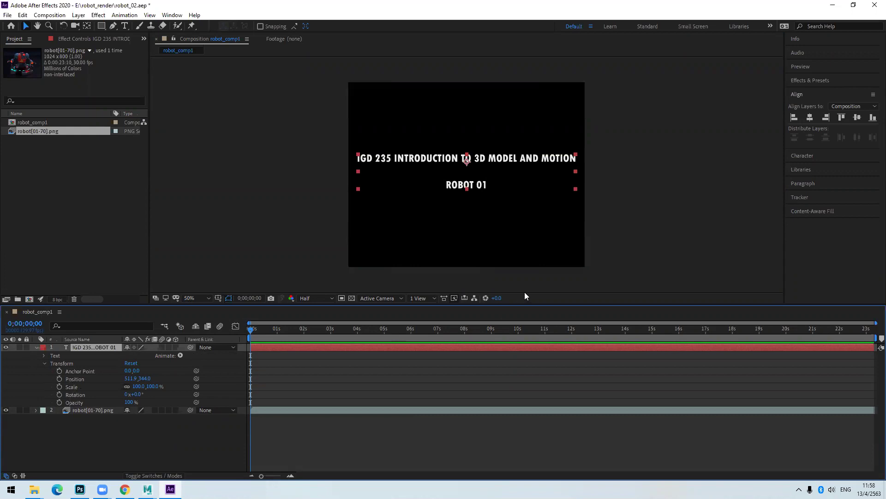
scroll(629, 237, down, 2)
scroll(628, 237, up, 2)
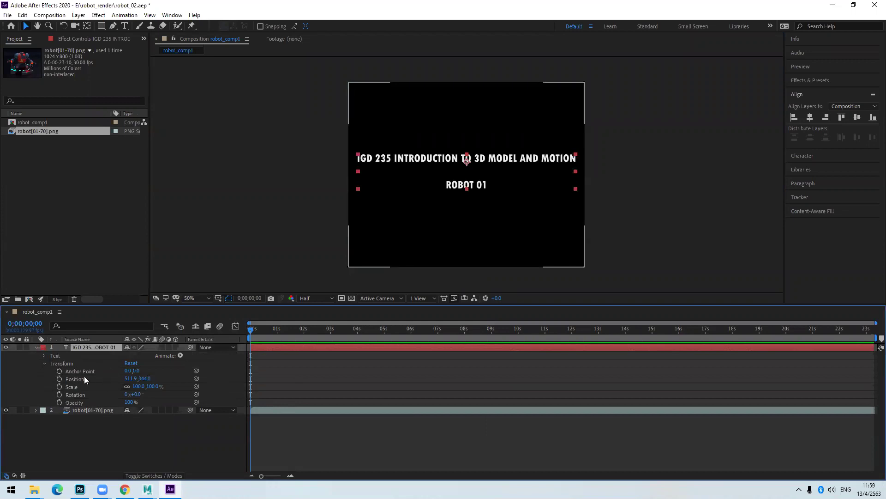
click(36, 410)
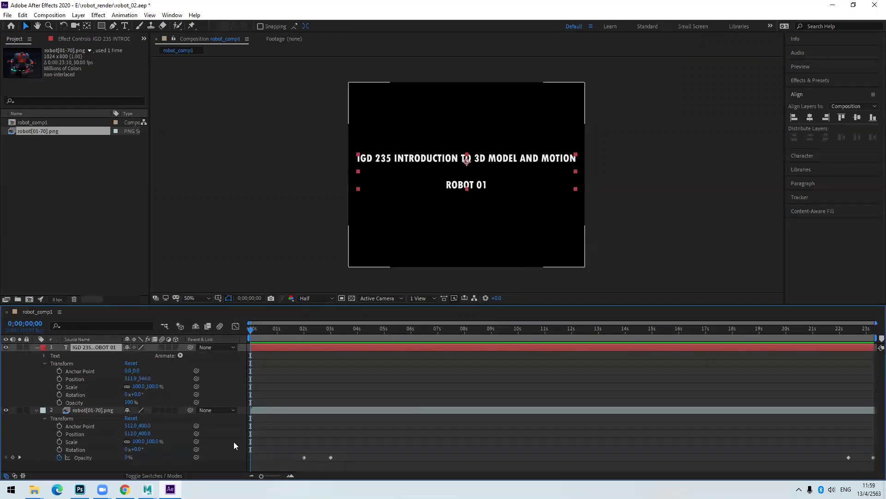
click(45, 418)
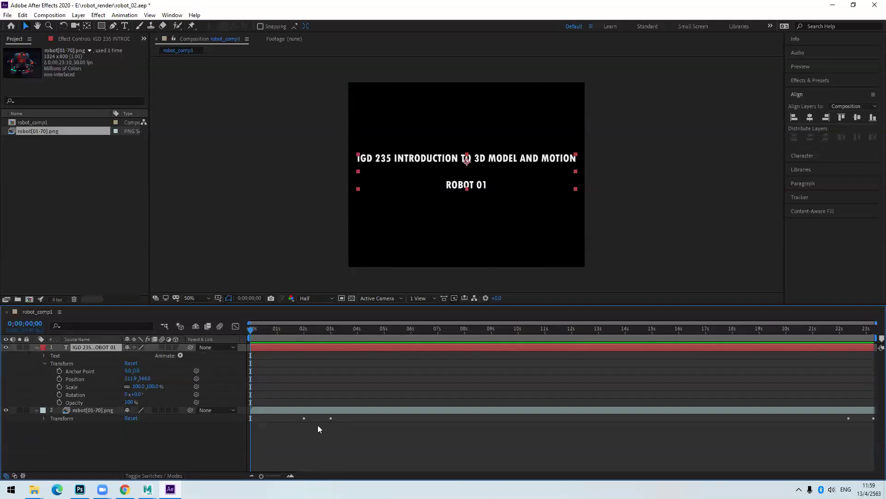
Step: Enable Position keyframing on the title text layer with a keyframe at 0;00;01;00
mouse_move(249, 331)
mouse_down()
mouse_move(325, 334)
mouse_move(235, 334)
mouse_up()
drag(250, 332, 277, 331)
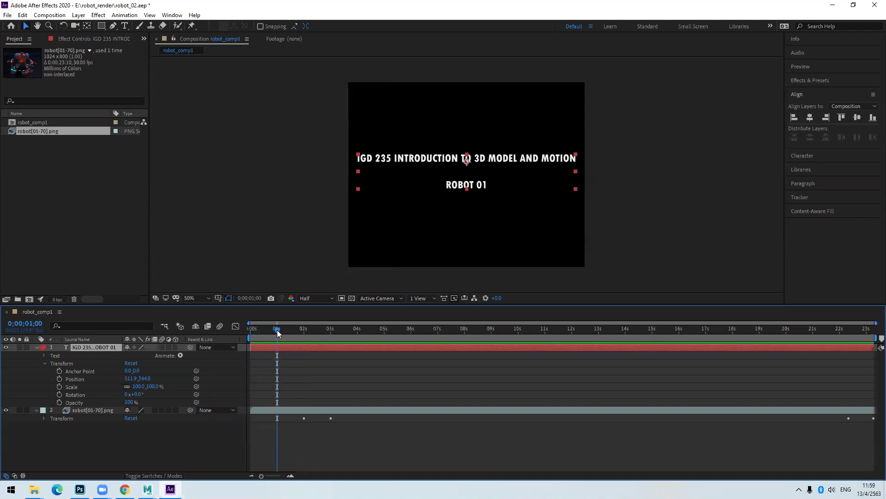
click(59, 379)
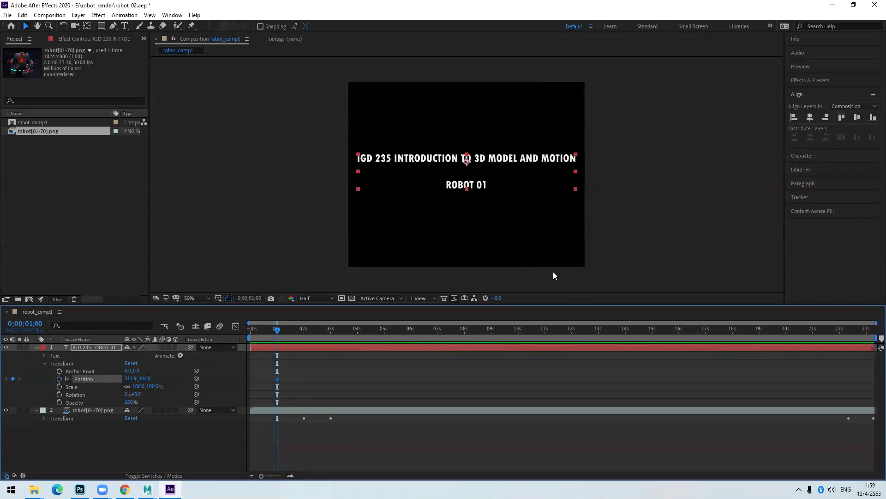
Step: At 0;00;00;00, move the title straight down below the frame to about 511.9, 862.0, and preview its rise
drag(278, 332, 240, 338)
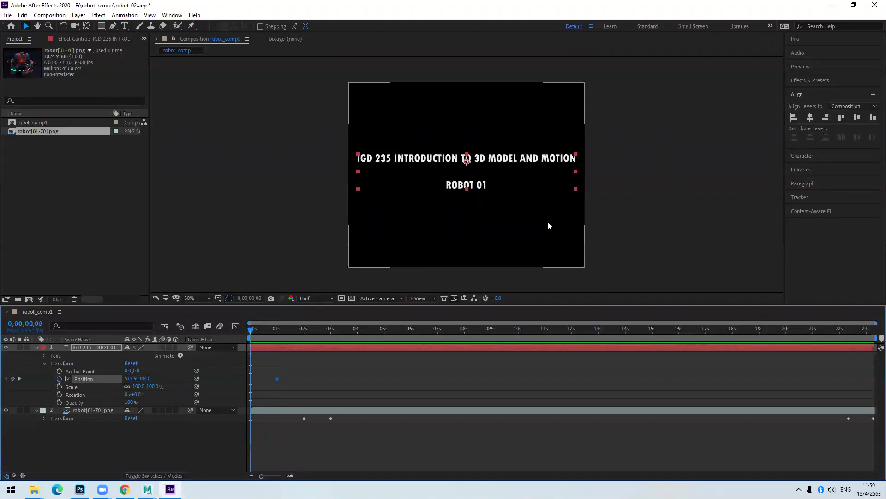
drag(512, 160, 509, 278)
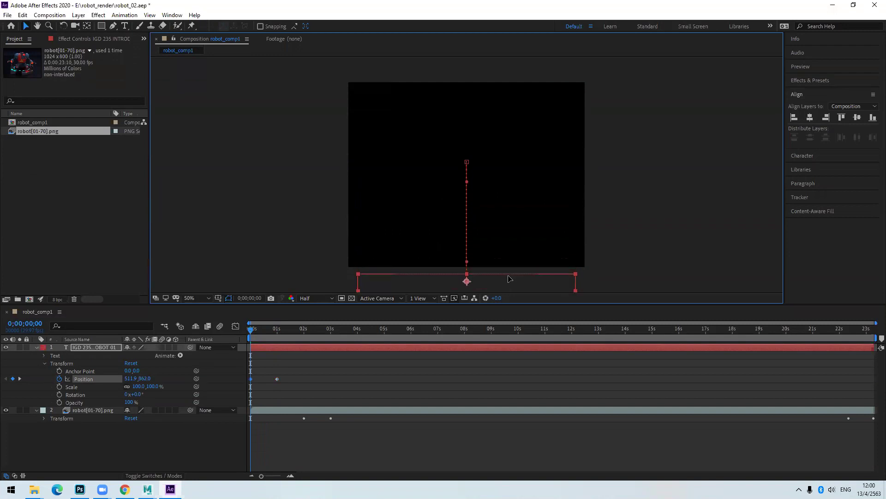
click(247, 329)
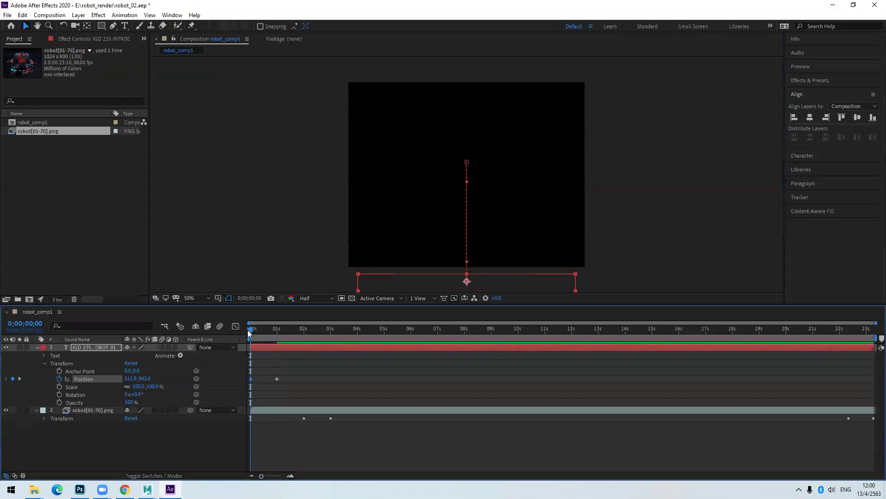
mouse_move(246, 330)
mouse_down()
mouse_move(292, 325)
mouse_move(242, 317)
mouse_up()
key(space)
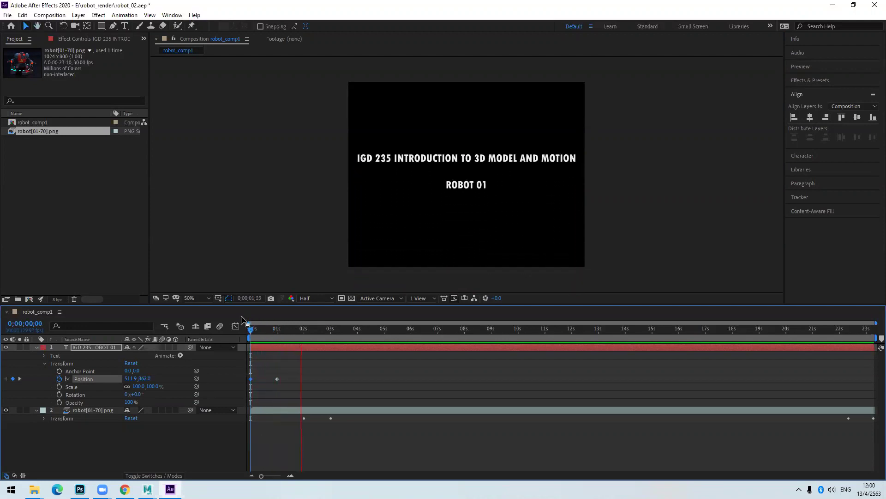
Step: Copy the title's Position keyframe from 0;00;01;00 and paste it at 0;00;02;12 to hold the text in place
drag(313, 324, 330, 331)
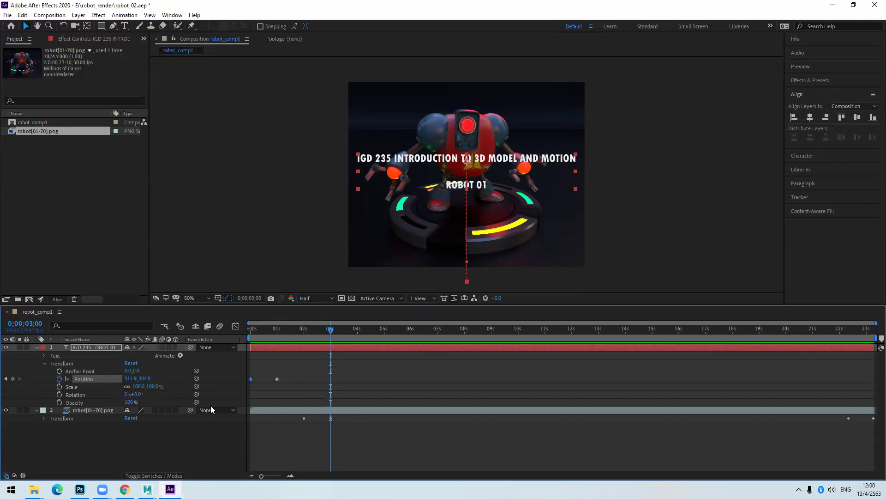
mouse_move(330, 328)
mouse_down()
mouse_move(276, 331)
mouse_move(313, 324)
mouse_up()
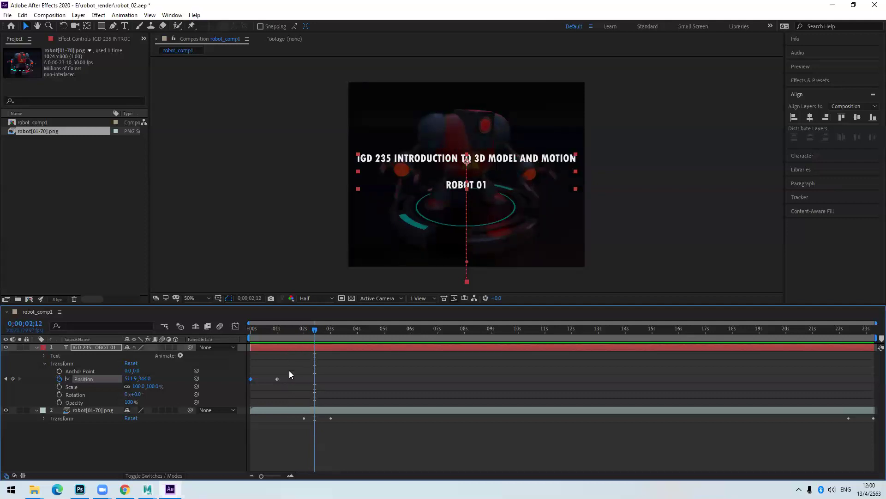
drag(292, 369, 271, 389)
drag(287, 367, 270, 386)
drag(313, 331, 313, 332)
key(ctrl+v)
Step: Step back through the frames from 0;00;02;06 to 0;00;01;27 to examine the robot's fade-in behind the held title
mouse_move(315, 328)
mouse_down()
mouse_move(291, 330)
mouse_move(310, 332)
mouse_up()
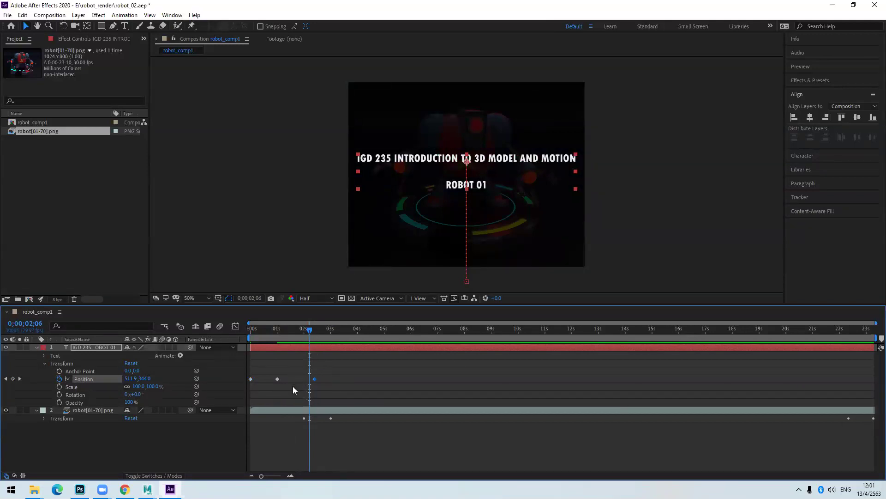
key(Page_Up)
key(Page_Up)
key(Page_Up)
key(Page_Up)
key(Page_Up)
key(Page_Up)
key(Page_Up)
key(Page_Up)
key(Page_Up)
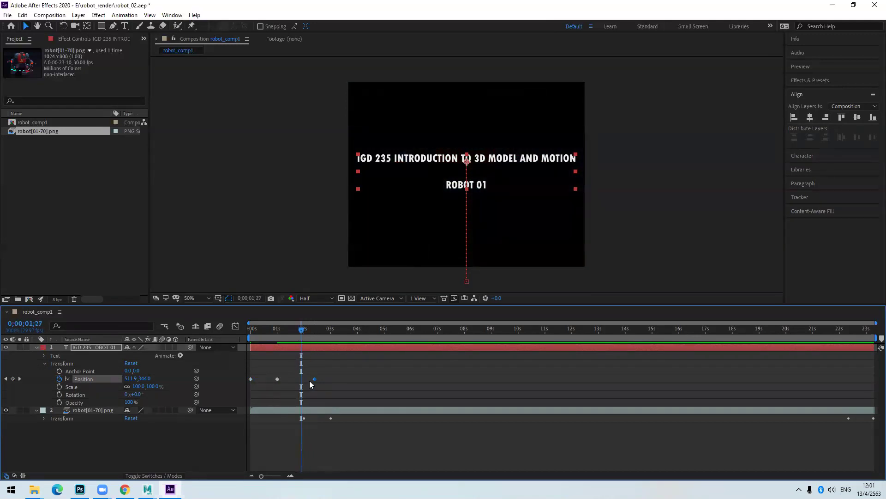
Step: At 0;00;03;10, move the title straight up above the frame to about 511.9, -140.0 and deselect it
drag(302, 333, 339, 332)
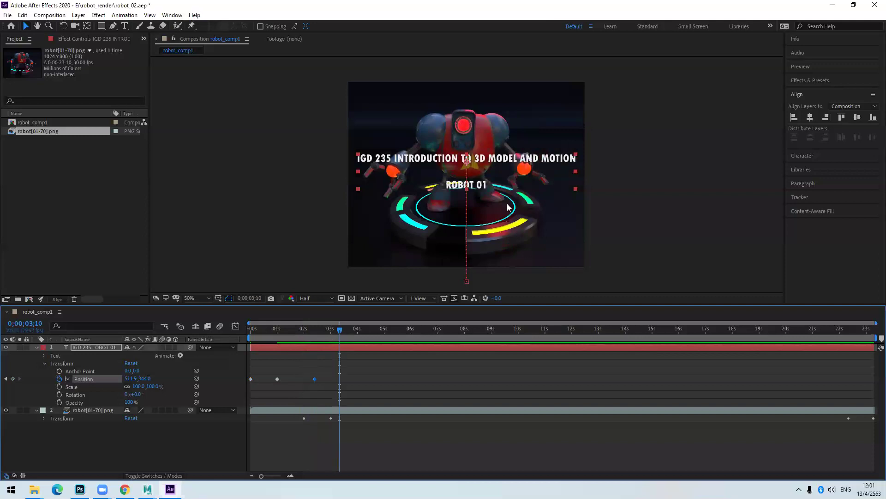
drag(500, 161, 506, 51)
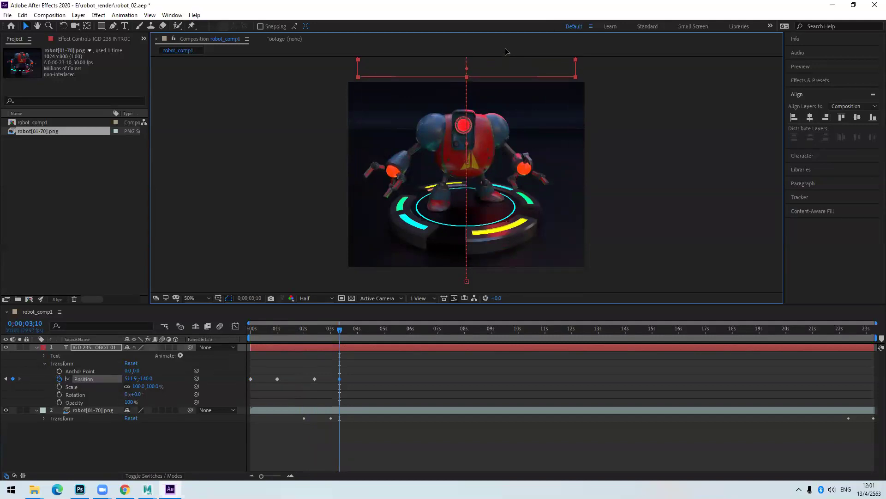
click(650, 144)
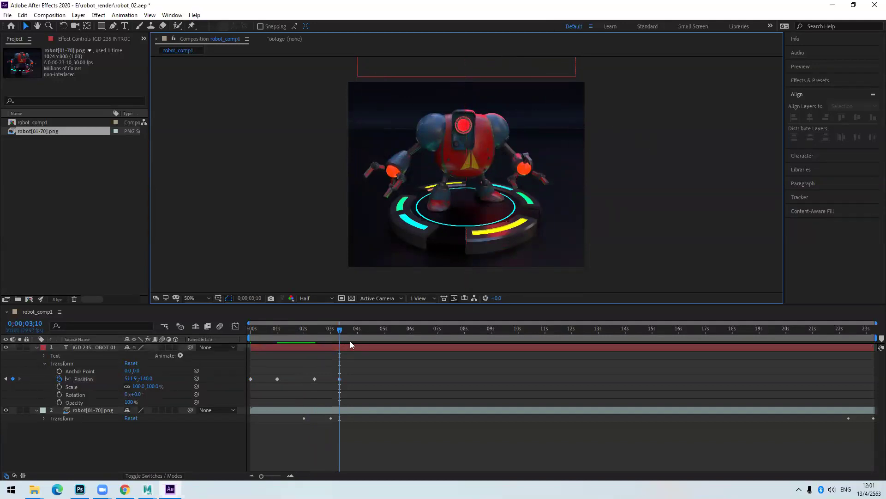
Step: Play the composition from the start to check the title's entrance and exit, stopping at 0;00;03;29
drag(338, 331, 241, 314)
key(space)
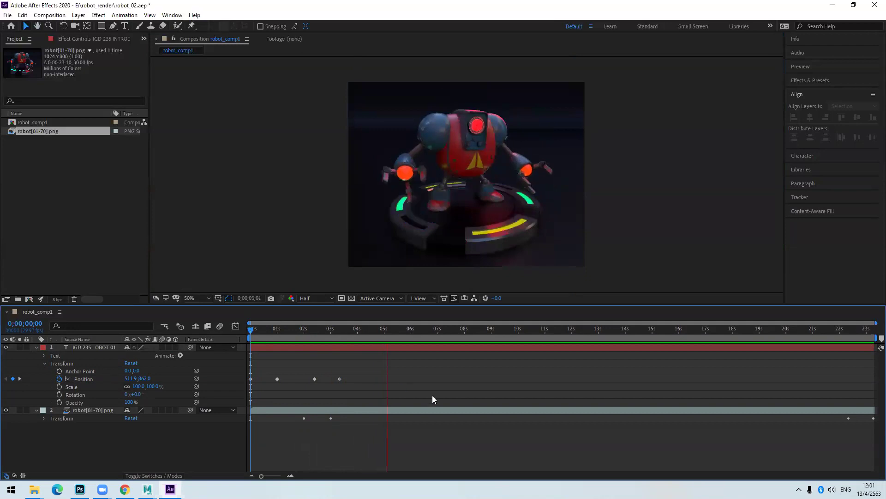
click(356, 327)
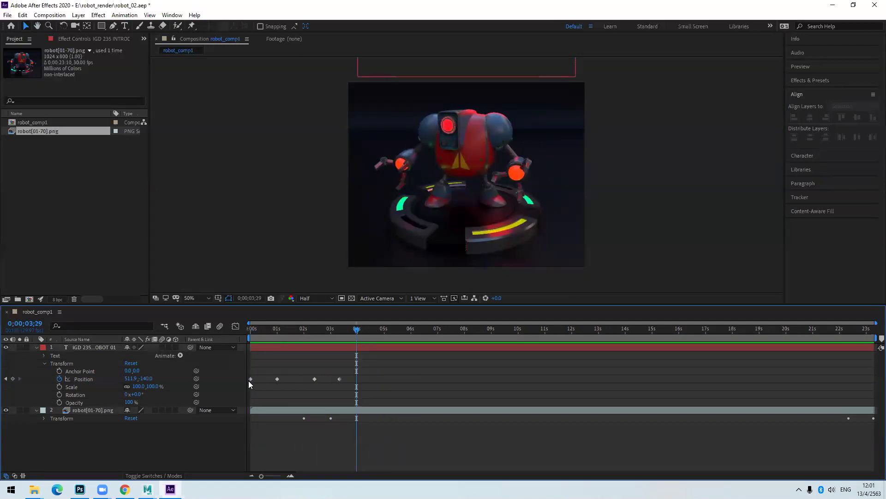
Step: Retime the title's second Position keyframe to about 0;00;00;17 and its last one to about 0;00;03;01
click(277, 379)
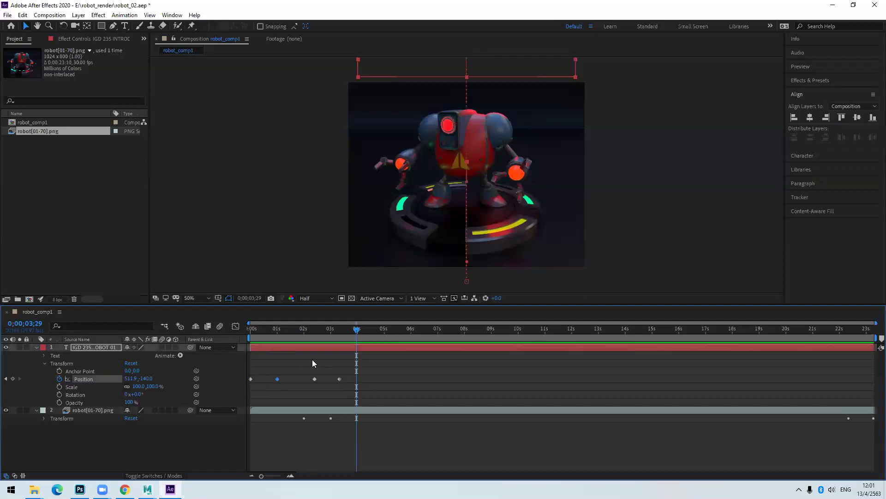
drag(276, 378, 331, 379)
Step: Play the composition from the start and scrub to 0;00;02;24 to check the faster title motion against the robot's fade-in
drag(356, 351, 233, 338)
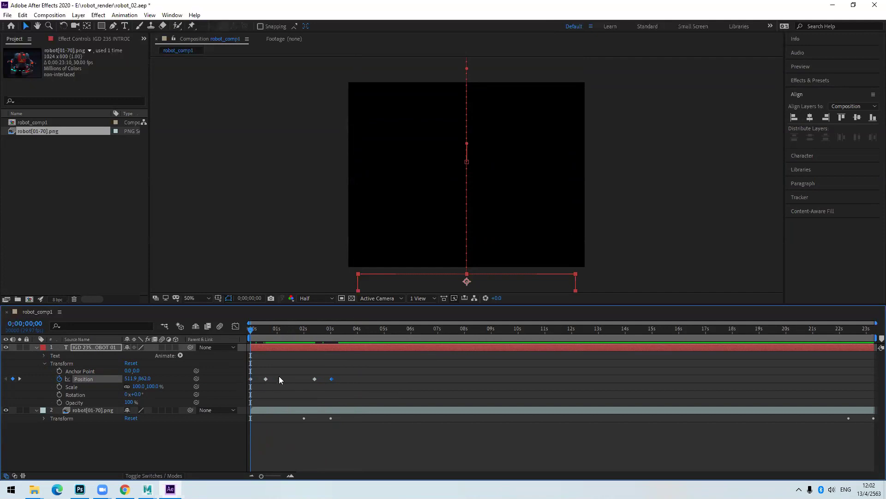
key(space)
key(space)
key(space)
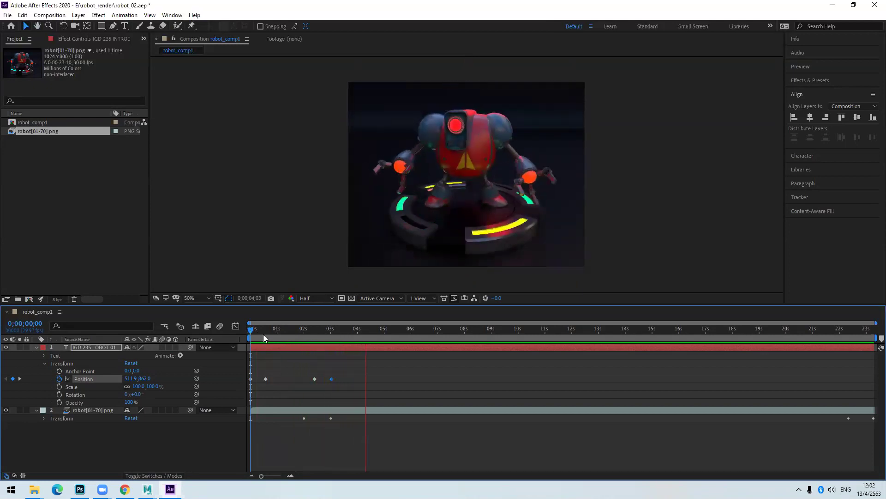
click(264, 329)
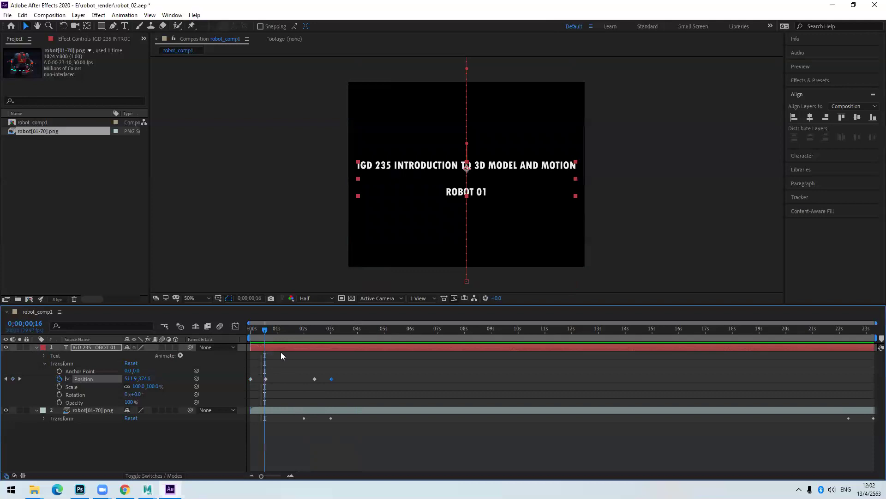
drag(263, 329, 323, 341)
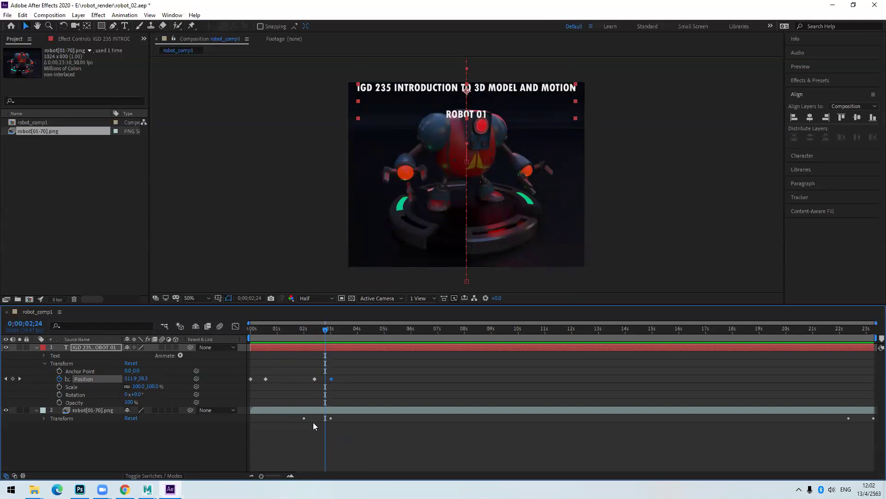
Step: Shift the robot layer's two fade-in Opacity keyframes one second later, to about 0;00;03;00 and 0;00;04;00
click(43, 418)
drag(347, 451, 298, 460)
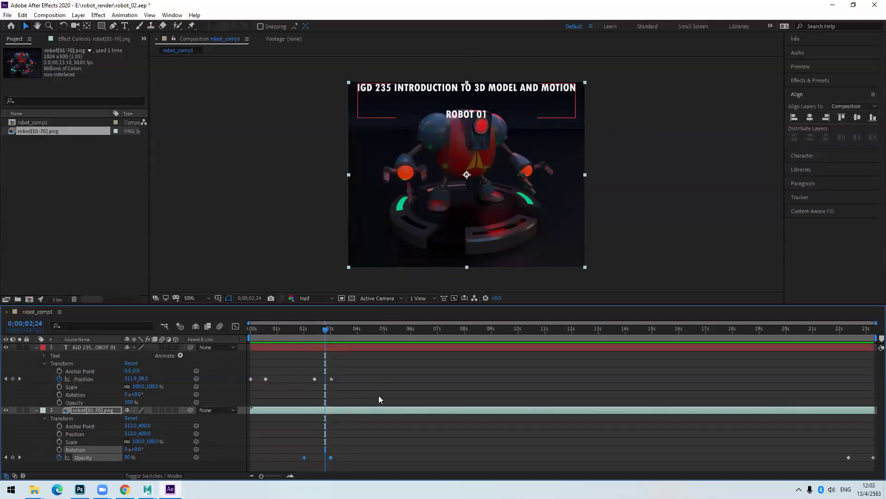
drag(280, 446, 358, 460)
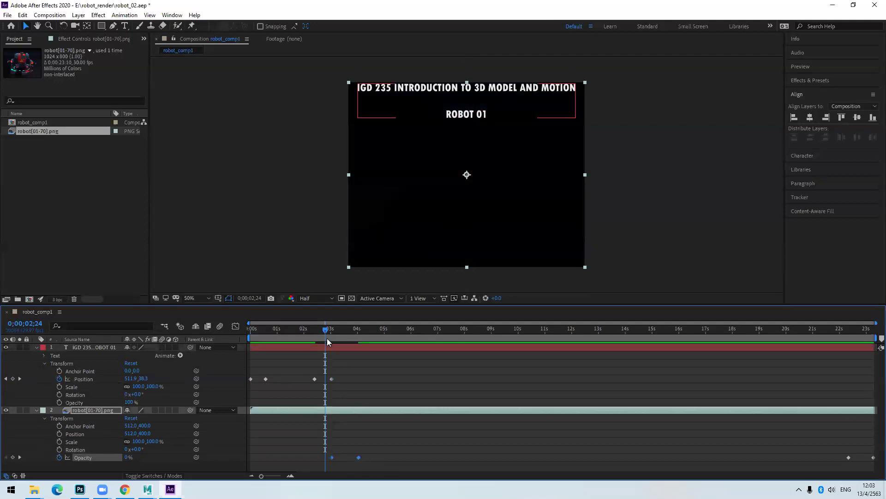
Step: Collapse both layers' Transform properties, play the composition from the start to check the delayed fade-in, and return to 0;00;00;00
drag(326, 329, 247, 323)
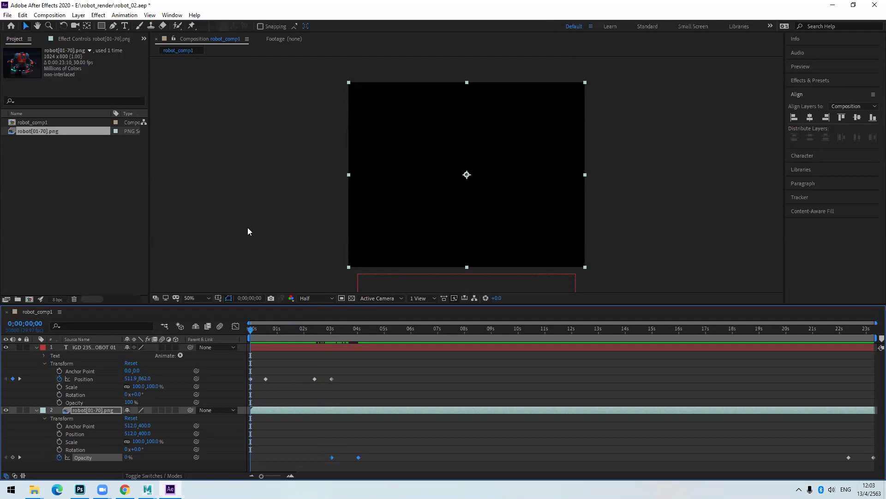
click(43, 363)
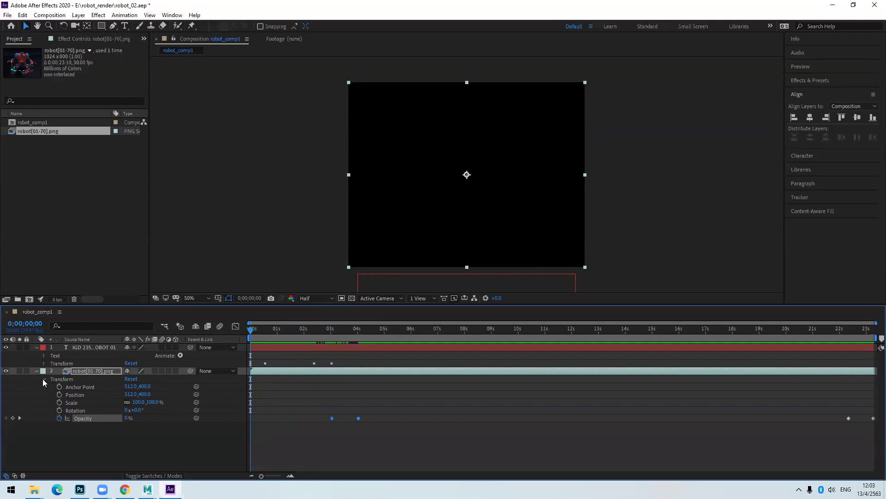
click(43, 378)
click(296, 446)
key(space)
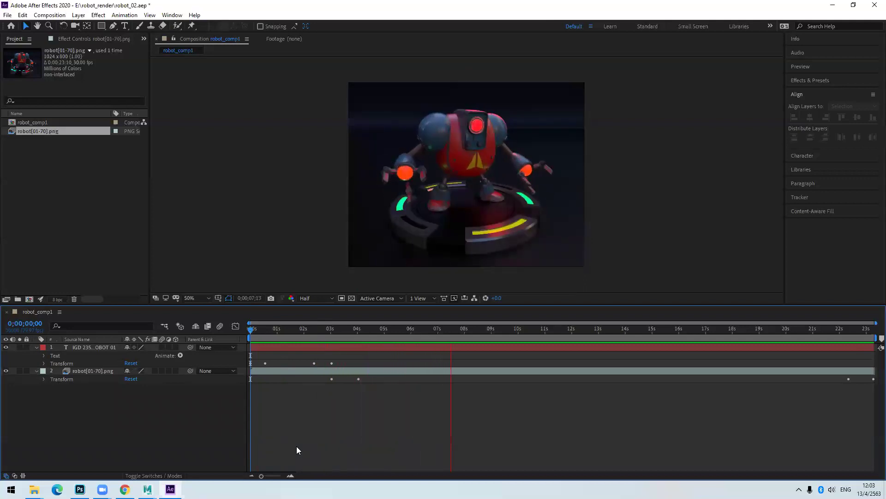
click(495, 329)
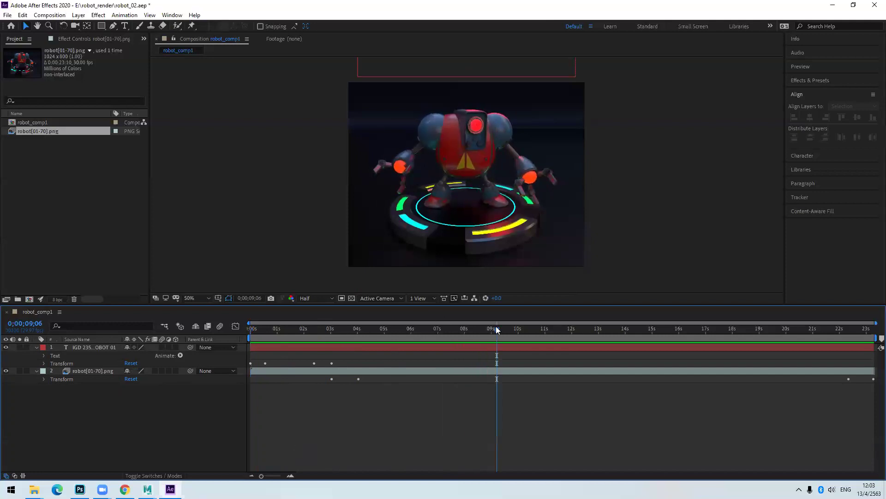
drag(480, 331, 250, 329)
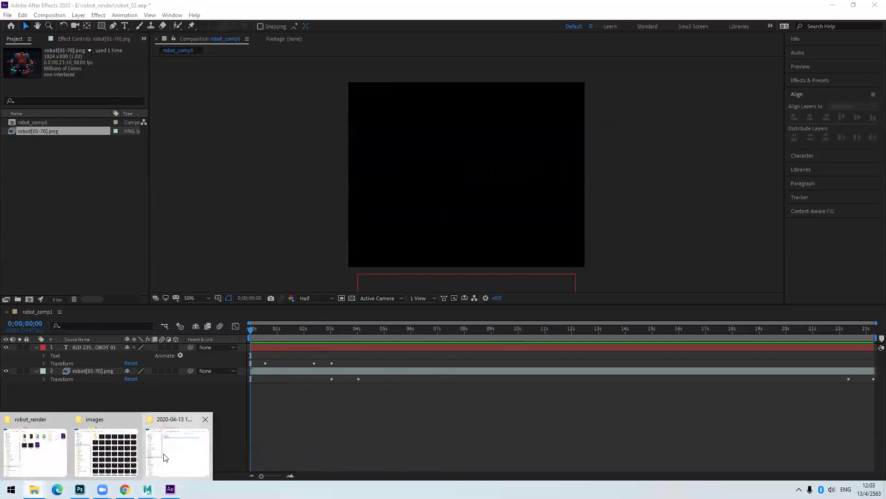
Step: Switch to File Explorer, play the robot_01 video from the robot_render folder, and return to After Effects
click(177, 430)
click(35, 489)
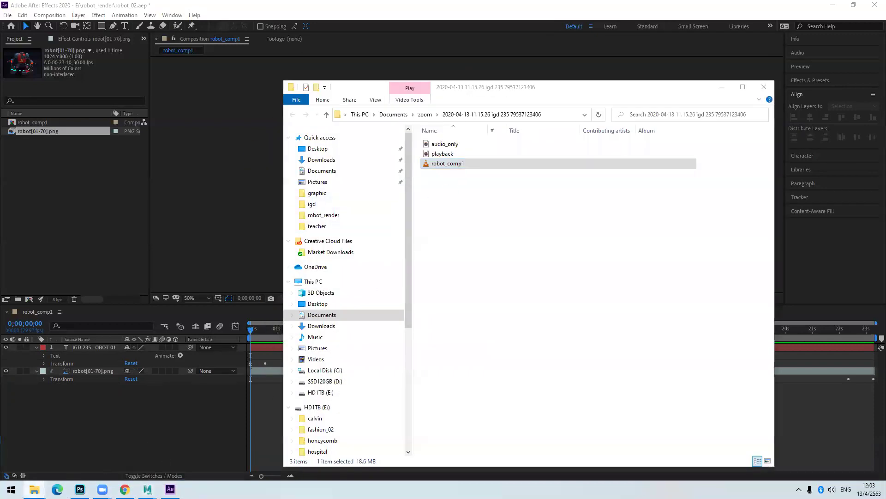
click(40, 461)
double_click(532, 181)
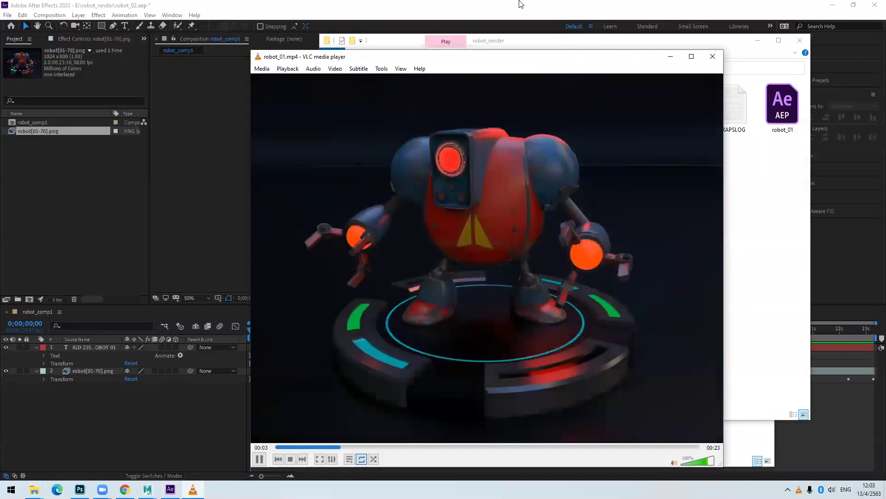
click(713, 56)
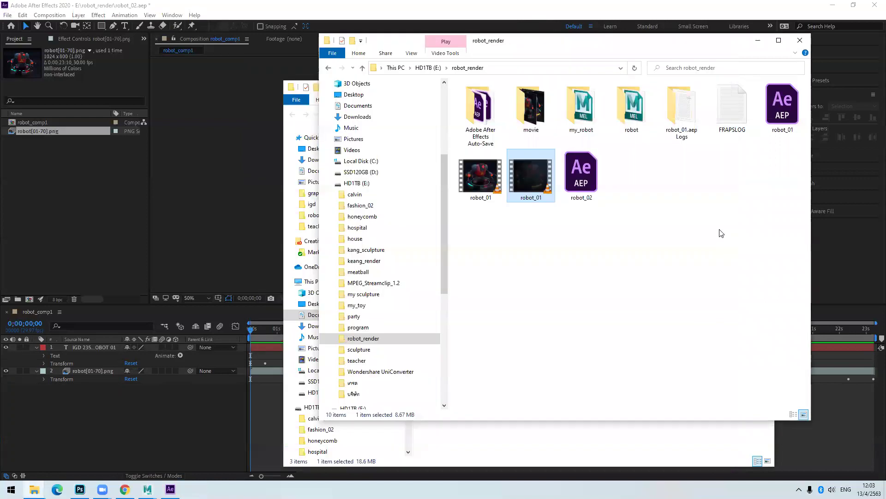
click(757, 40)
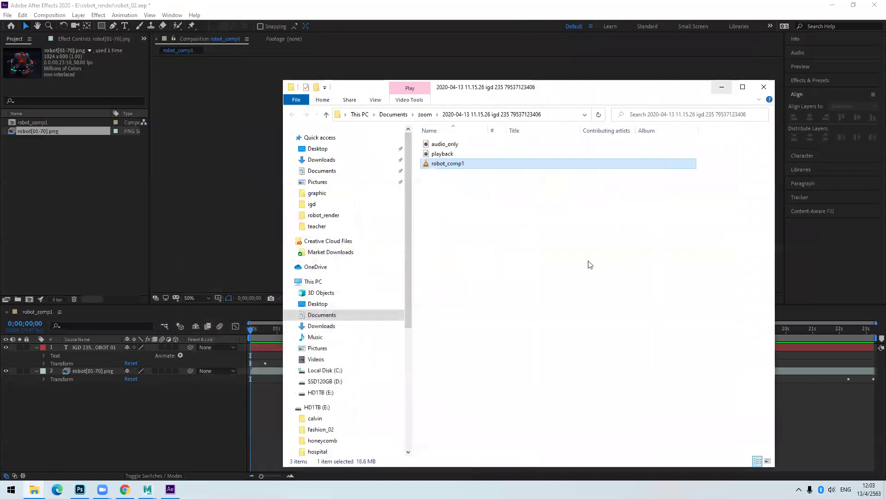
click(721, 88)
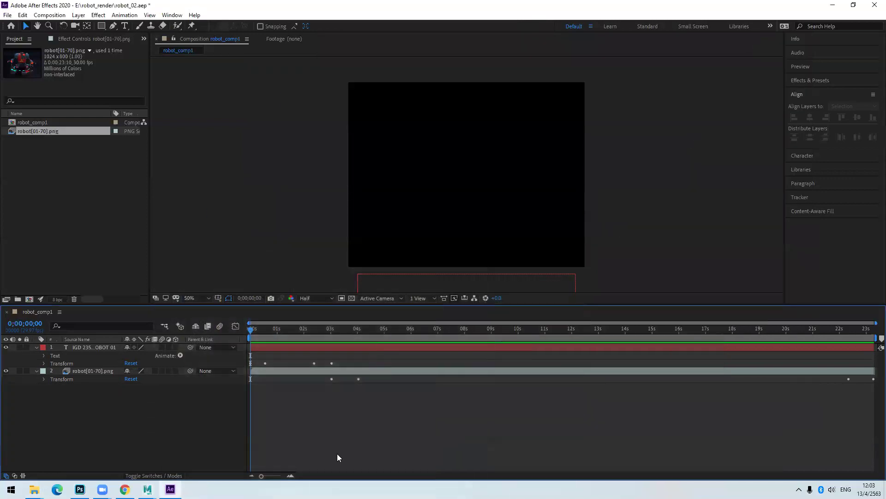
Step: Expand the title layer's Transform properties and separate its Position into X and Y dimensions
click(44, 364)
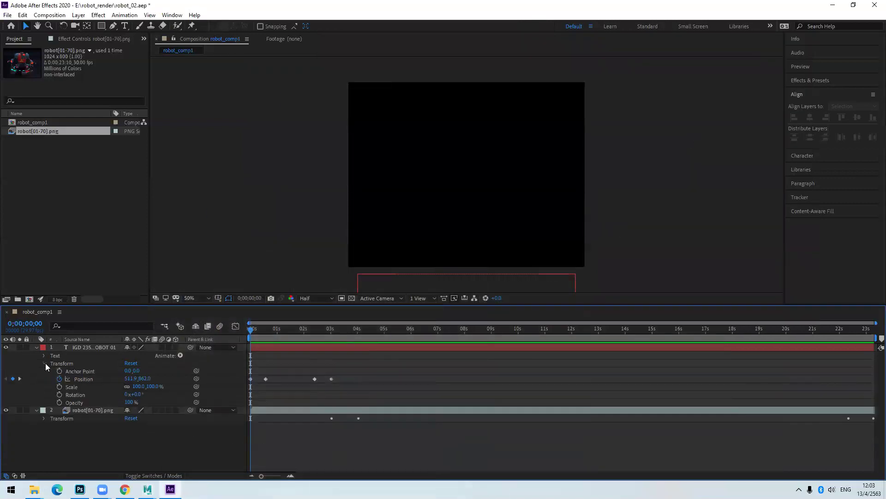
click(85, 379)
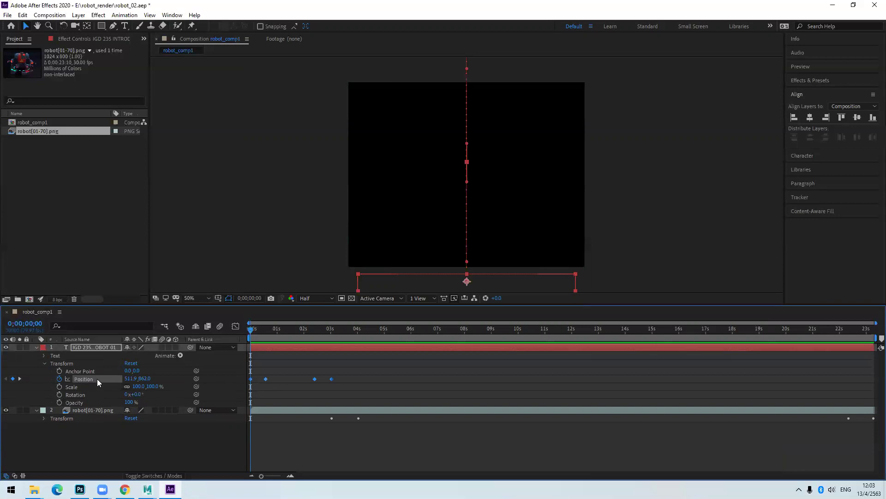
right_click(89, 380)
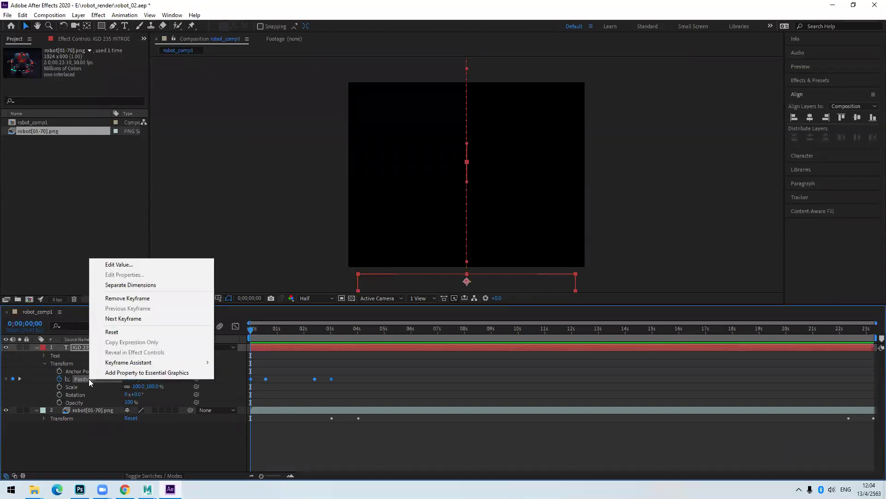
click(89, 462)
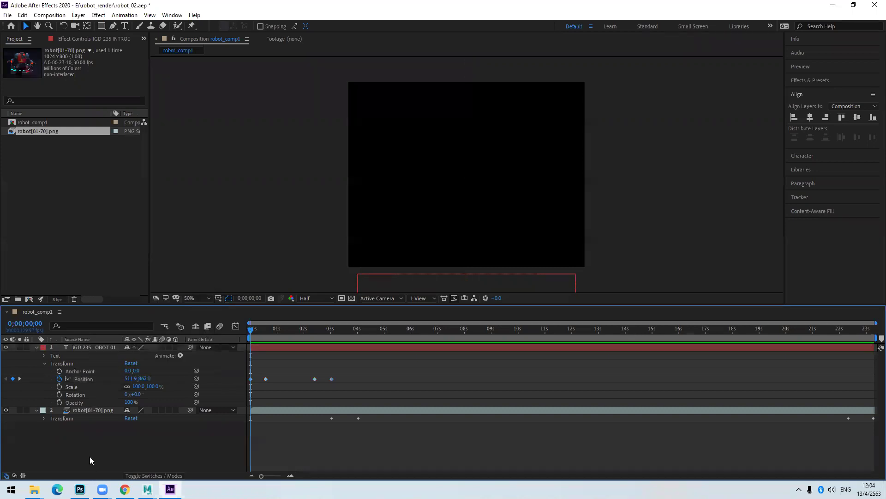
click(80, 380)
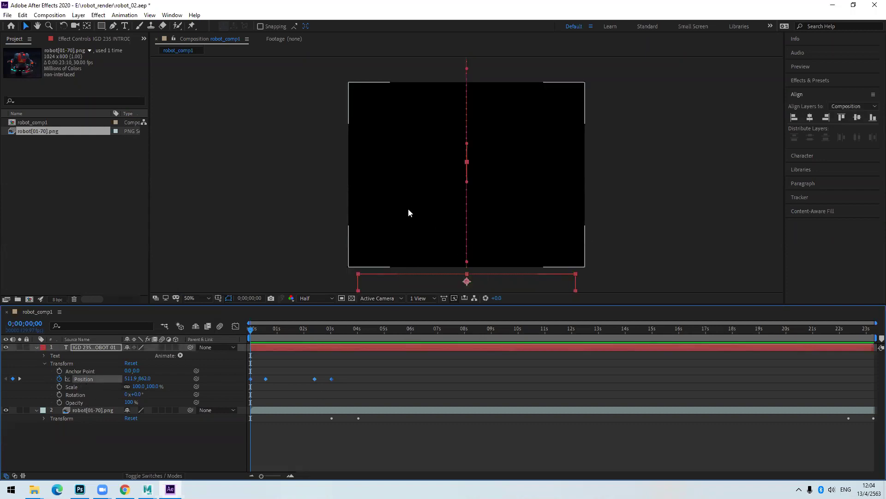
click(153, 457)
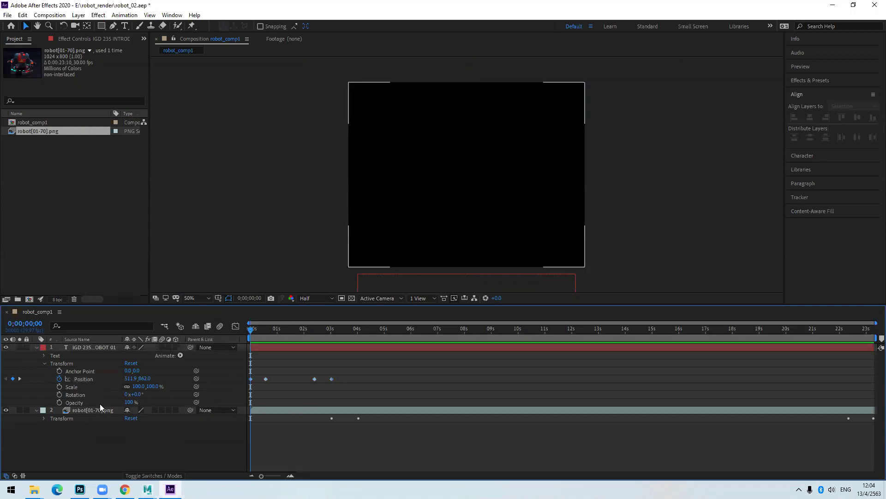
click(86, 380)
right_click(86, 380)
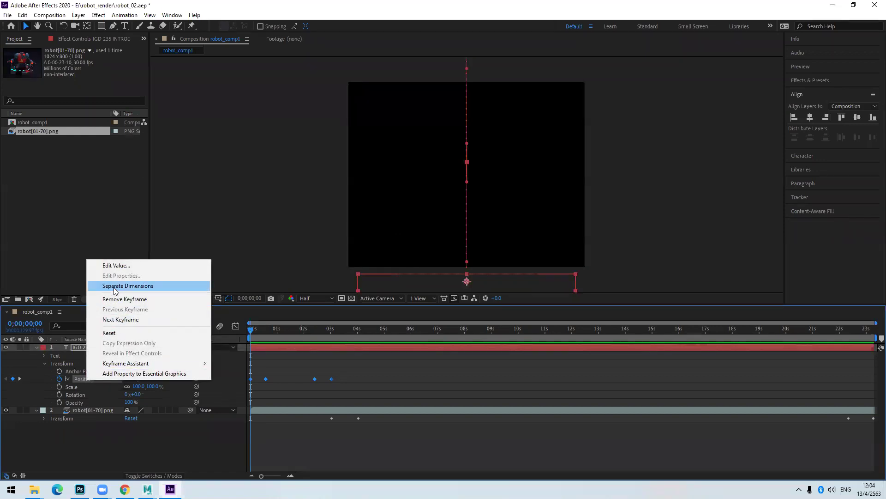
click(128, 285)
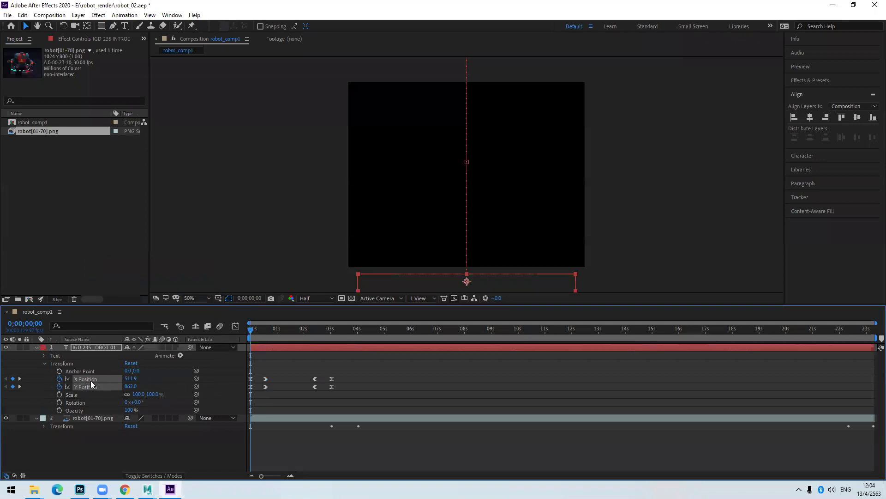
click(95, 455)
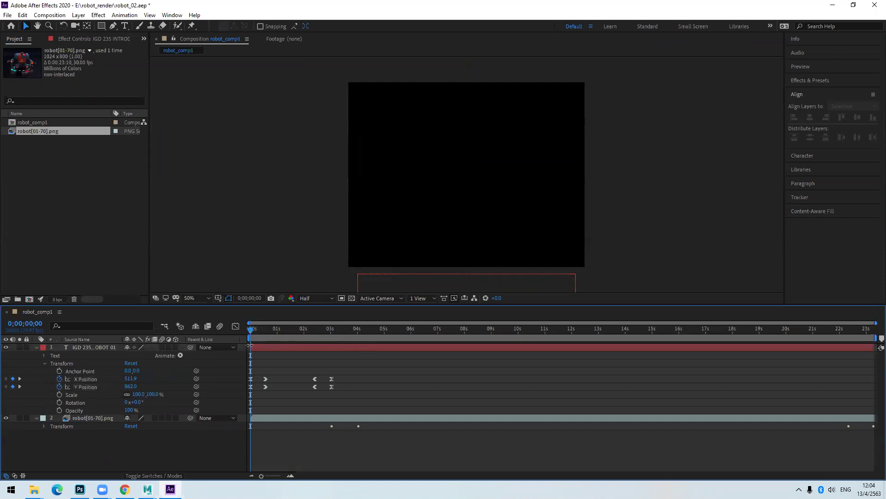
mouse_move(257, 331)
mouse_down()
mouse_move(279, 331)
mouse_move(250, 331)
mouse_up()
drag(362, 368, 248, 380)
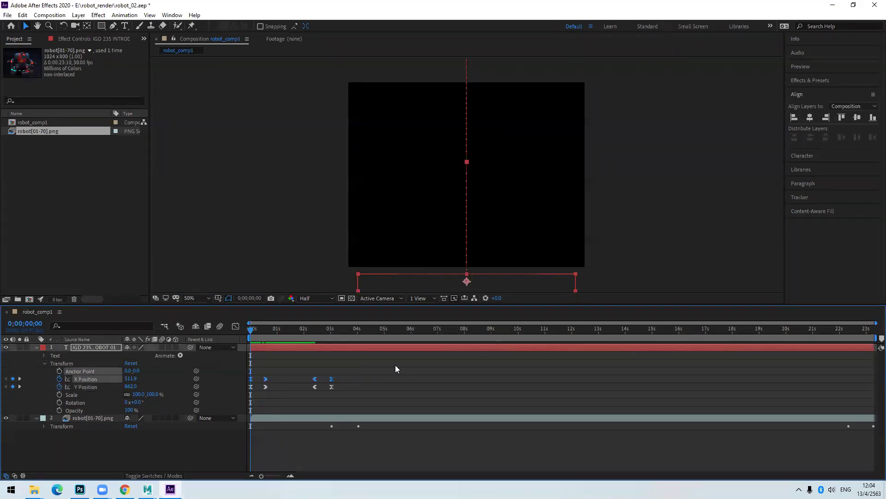
key(Delete)
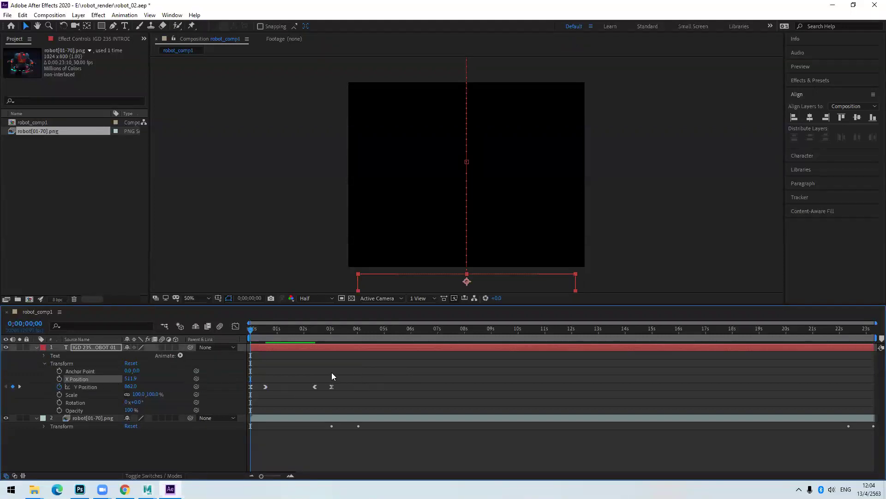
key(ctrl+z)
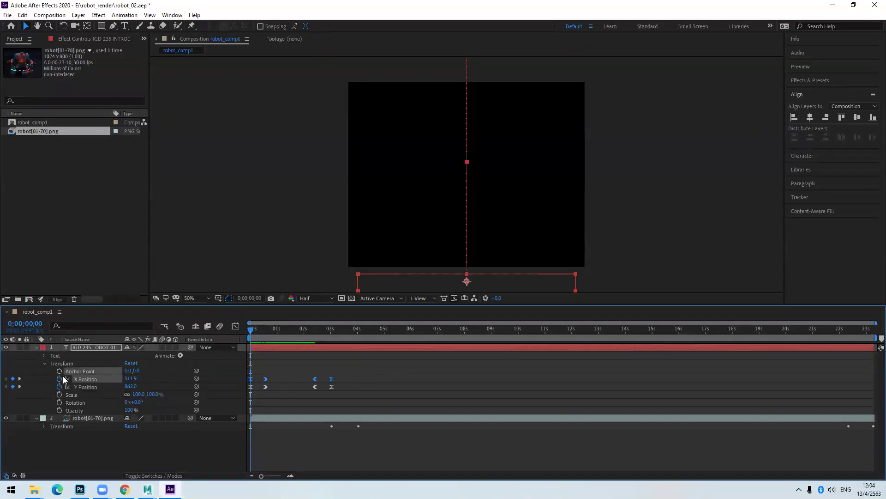
Step: Delete all four X Position keyframes of the title layer, keeping the Y Position ones
drag(363, 371, 247, 378)
key(Delete)
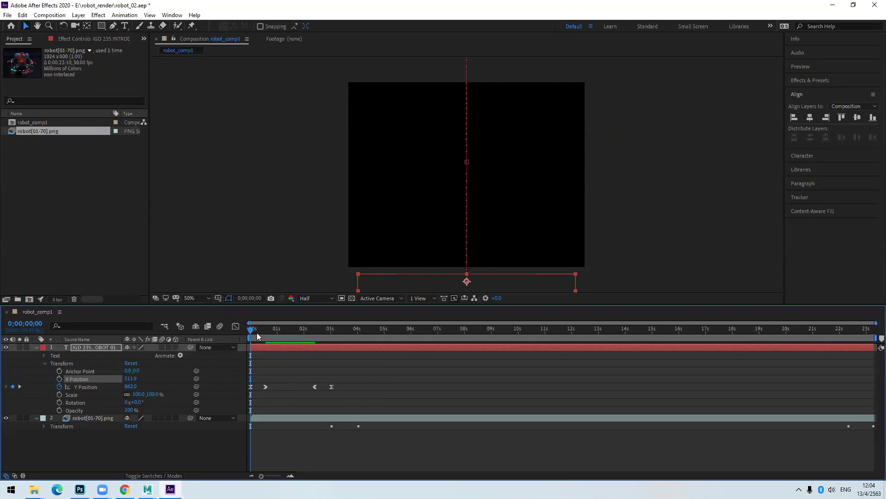
Step: Play the composition from the start to check the title moving on Y Position alone, and return to 0;00;00;00
key(space)
key(space)
key(space)
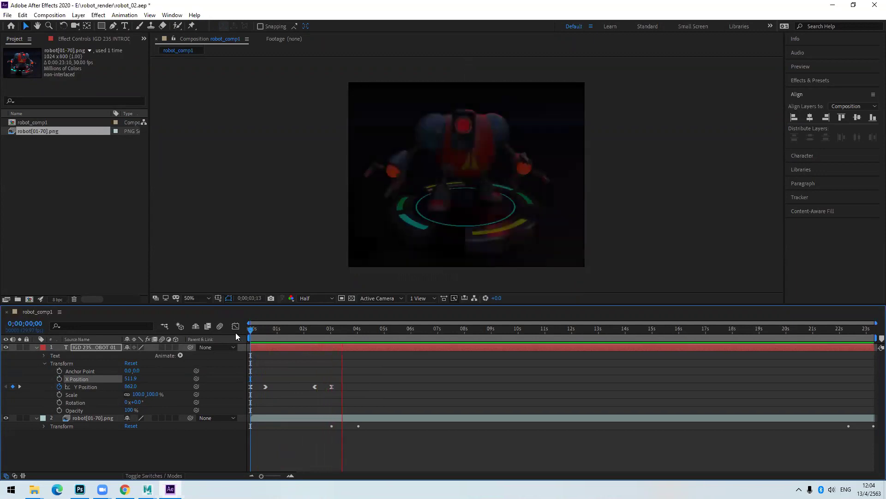
drag(306, 332, 243, 348)
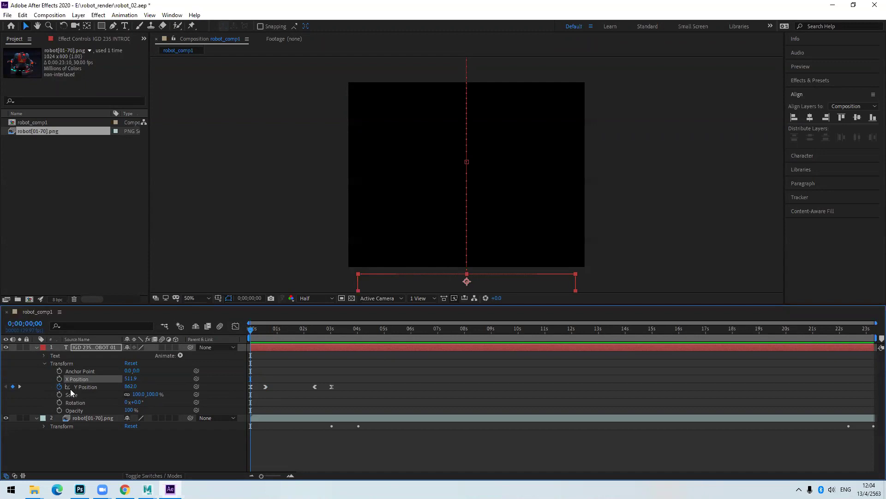
Step: Show the title's Y Position curve in an enlarged Graph Editor and fit the whole curve to the view
click(88, 388)
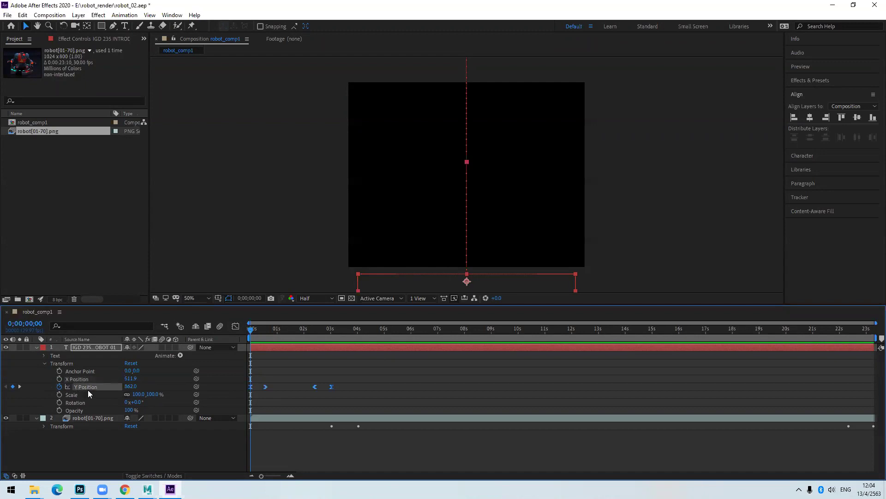
click(236, 327)
drag(364, 302, 359, 214)
scroll(381, 339, up, 3)
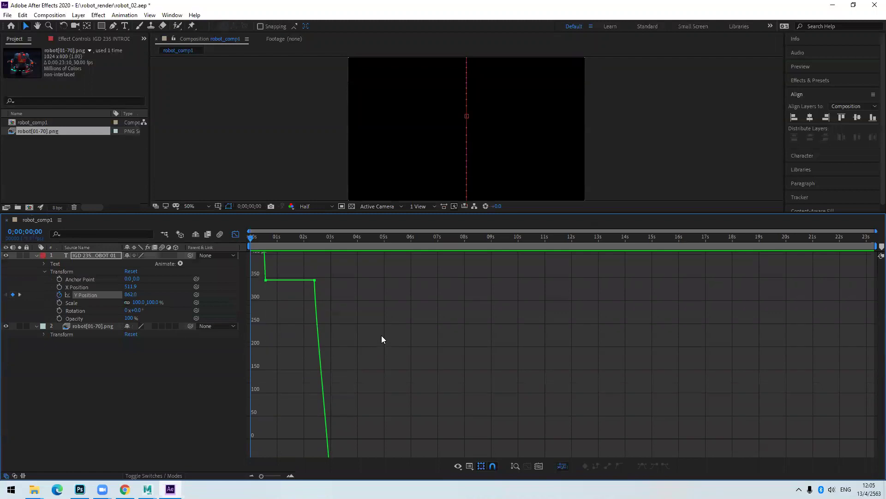
click(535, 457)
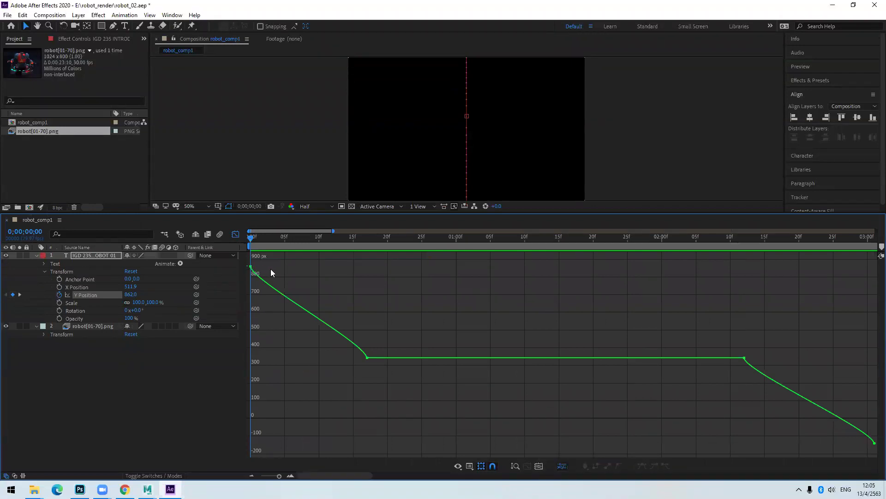
Step: Select the first keyframe of the title's Y Position curve and zoom the composition view out to 25% to include the title below the frame
click(251, 267)
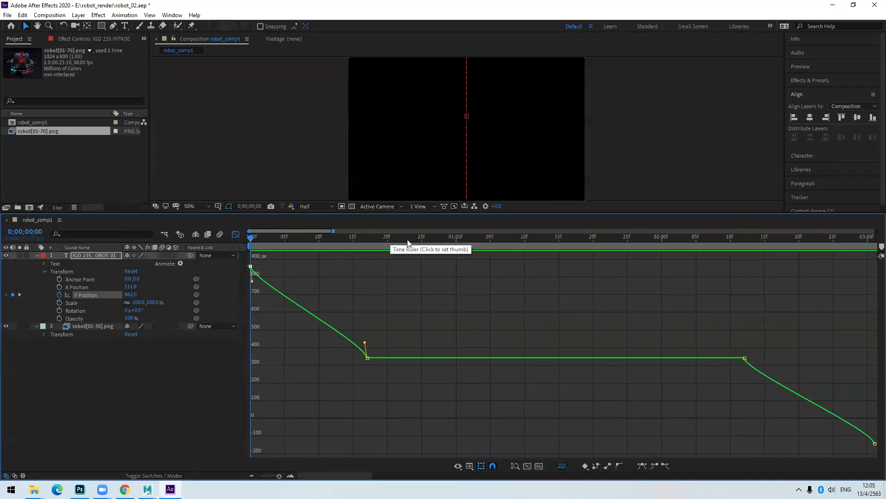
drag(265, 239, 237, 248)
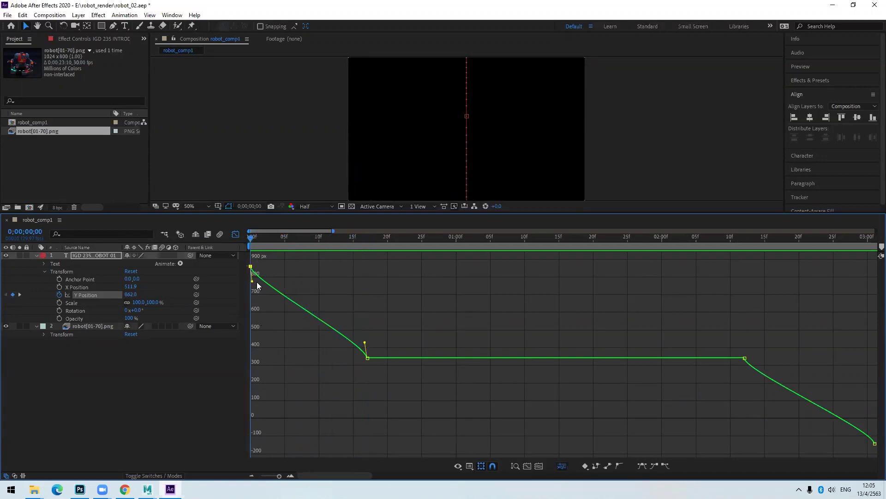
mouse_move(250, 267)
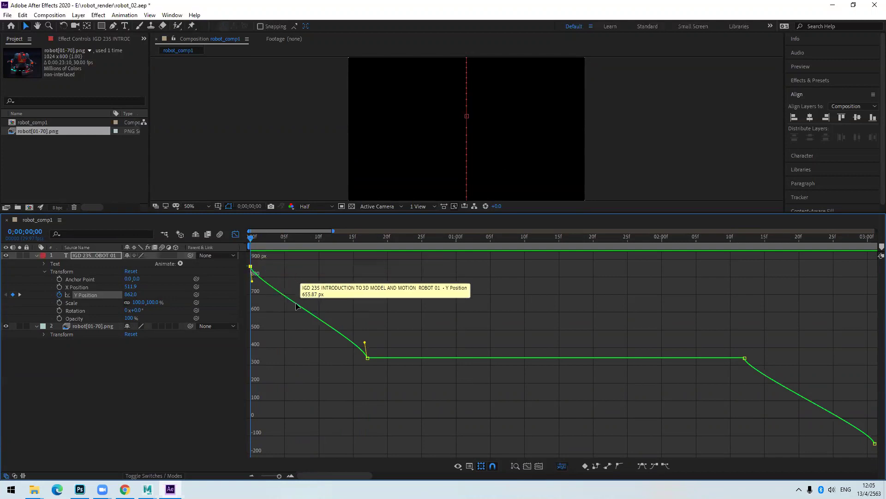
mouse_move(369, 359)
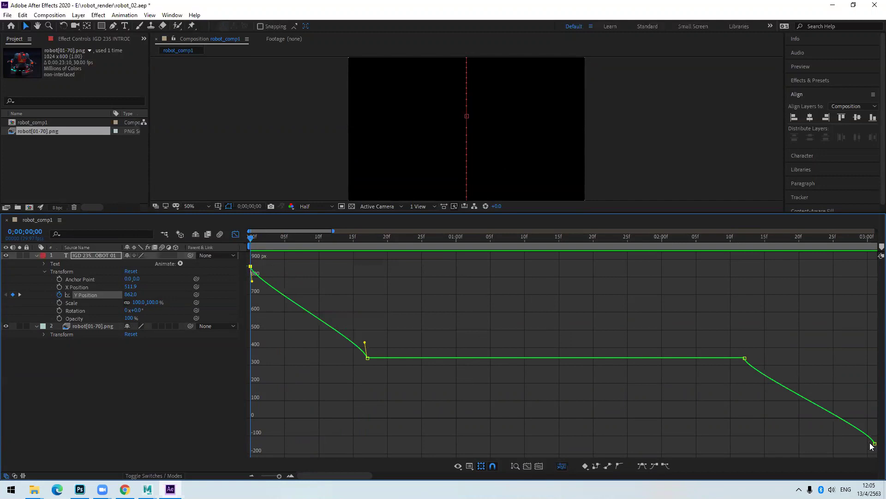
mouse_move(873, 443)
scroll(632, 120, down, 2)
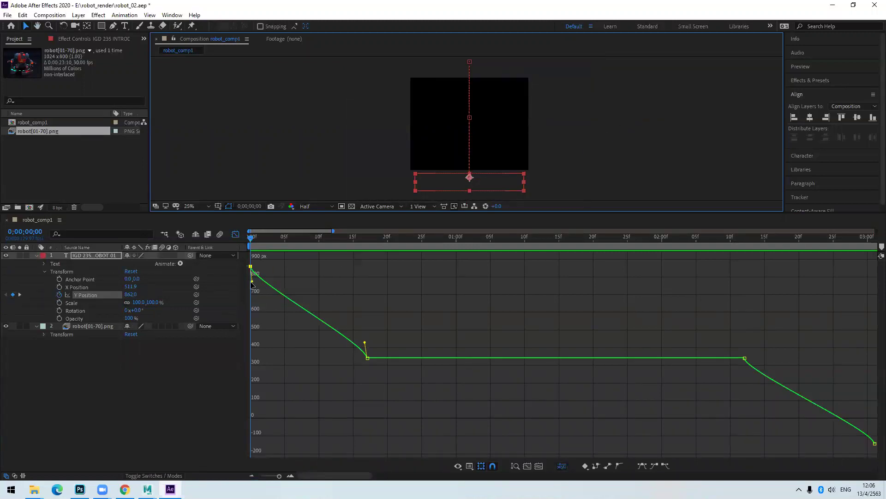
Step: Flatten and lengthen the second Y Position keyframe's incoming handle, then extend the first keyframe's outgoing handle diagonally down along the curve
drag(253, 280, 330, 271)
key(ctrl+z)
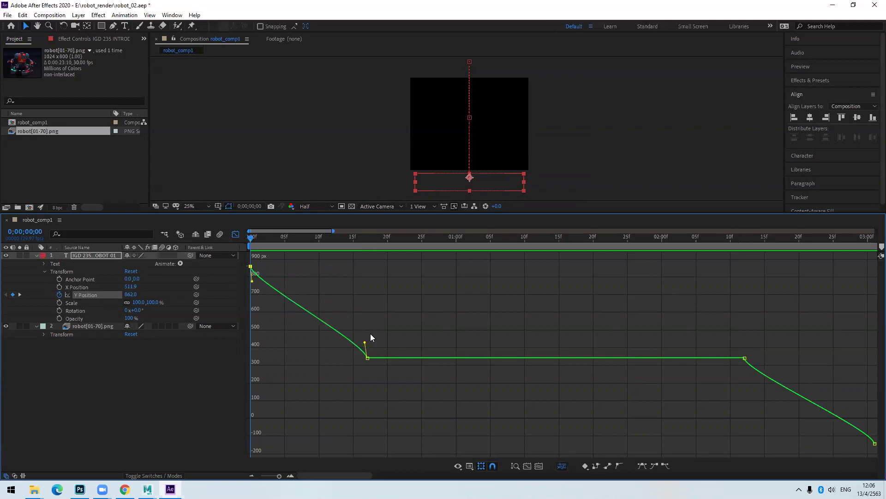
drag(364, 339, 365, 342)
drag(364, 343, 309, 360)
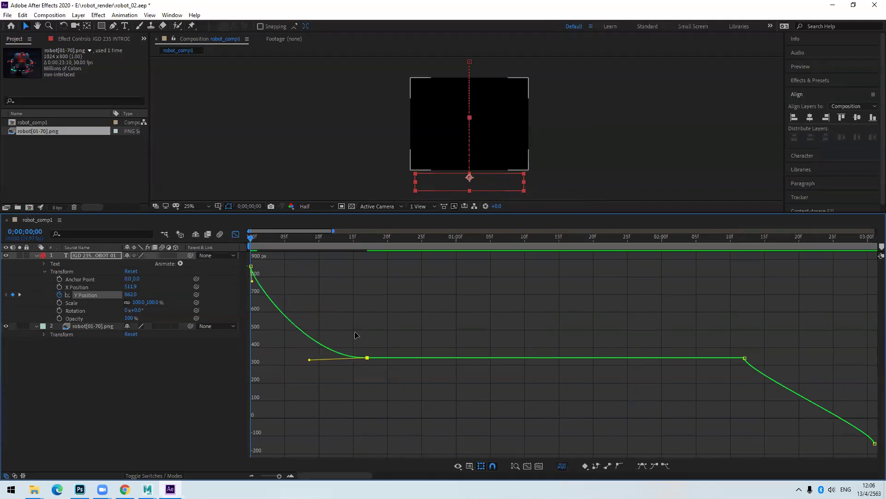
drag(307, 360, 294, 355)
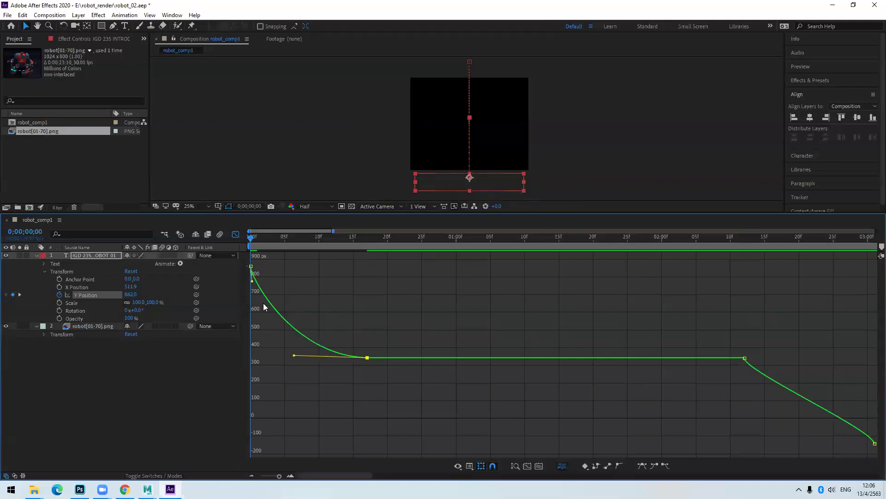
drag(250, 267, 277, 297)
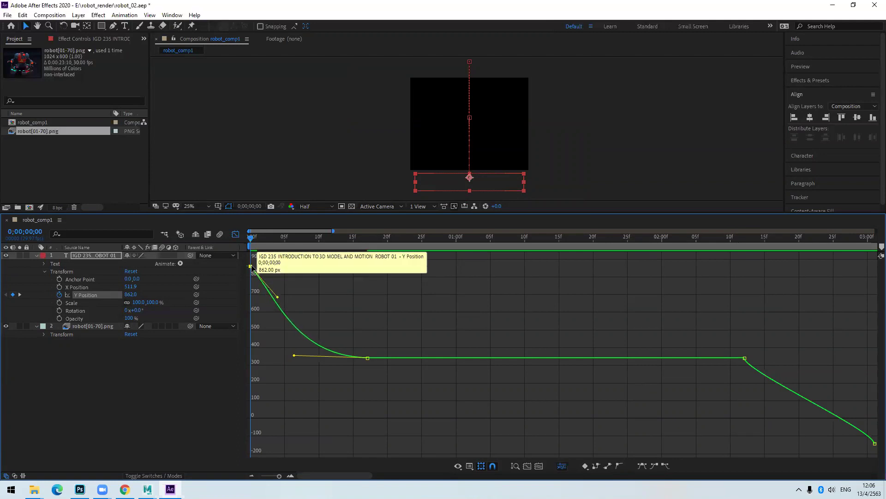
Step: Preview the title's entrance with the reshaped Y Position curve and return to the start
mouse_move(285, 315)
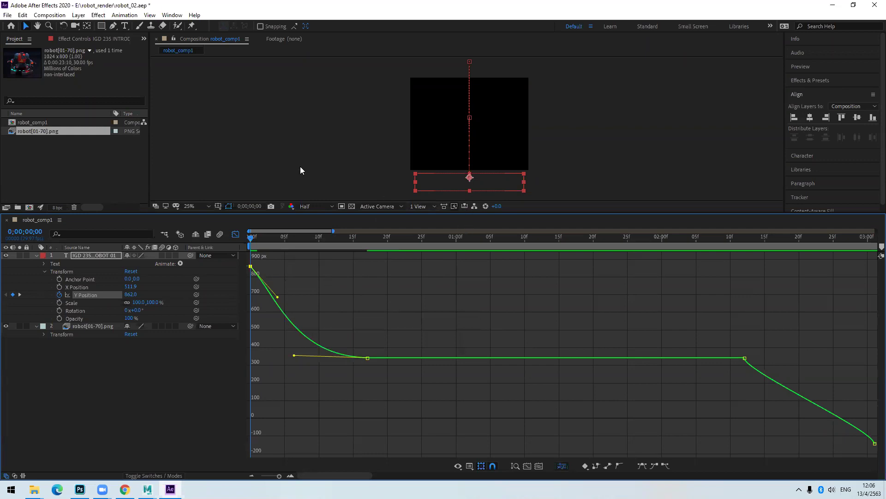
key(space)
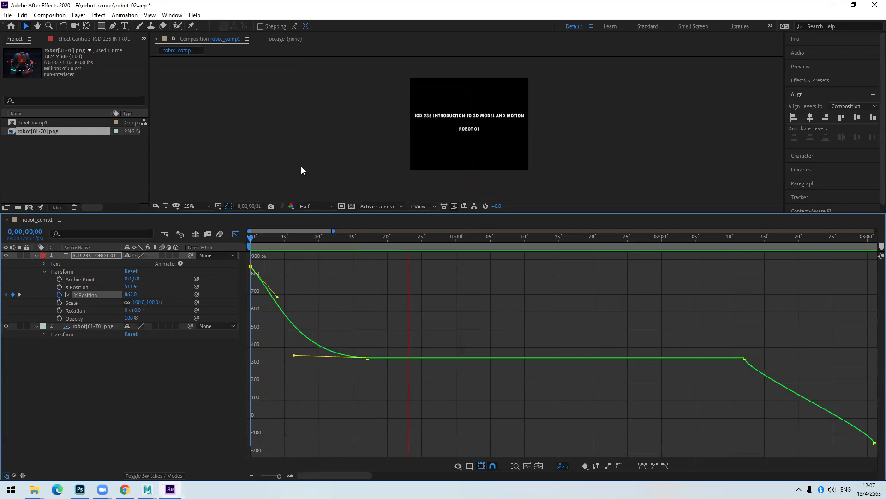
key(space)
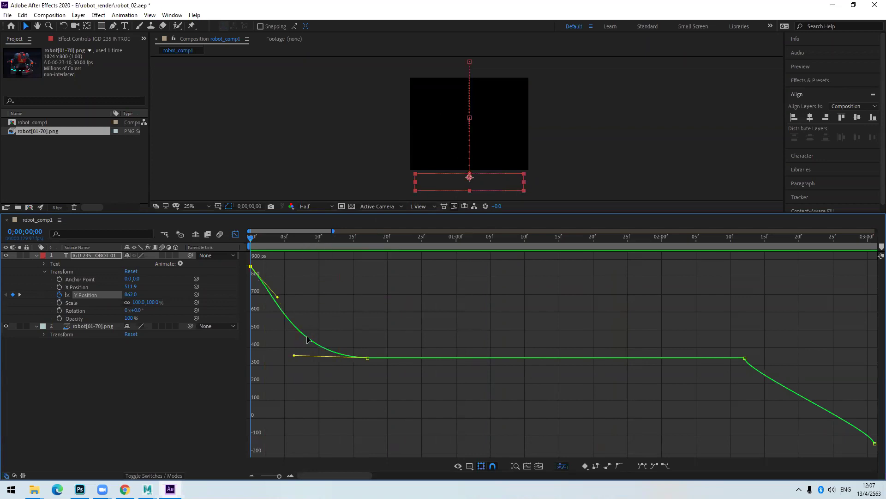
Step: Steepen the first Y Position keyframe's handle and lengthen the second keyframe's incoming handle for a faster start and softer stop
drag(296, 357, 280, 358)
drag(278, 297, 261, 303)
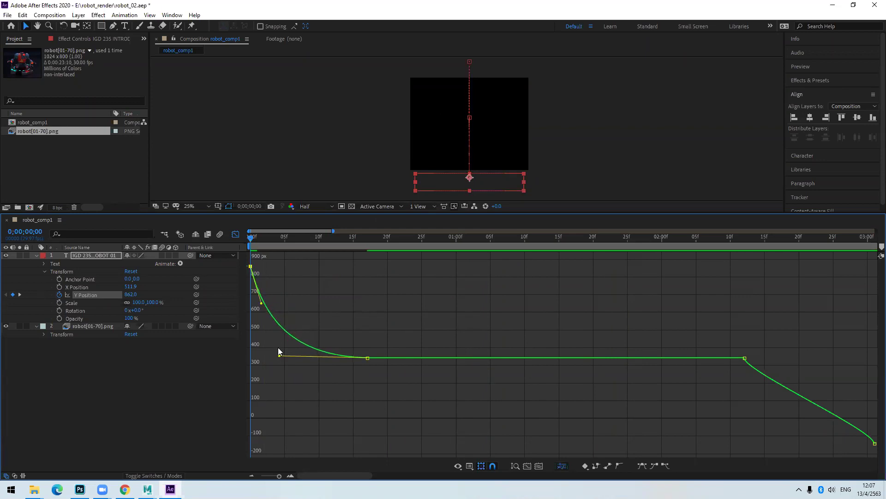
drag(279, 359, 271, 360)
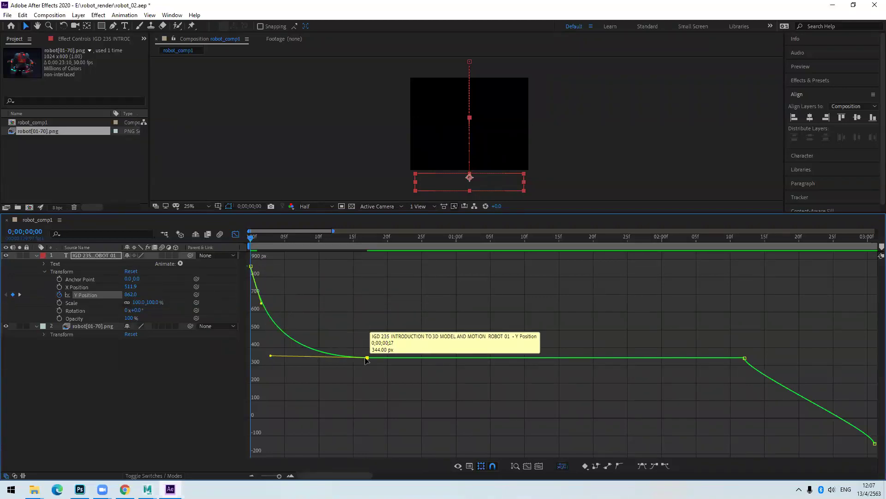
Step: Play the composition repeatedly from 0;00;00;00 to check the title's fast start and gradual stop
key(space)
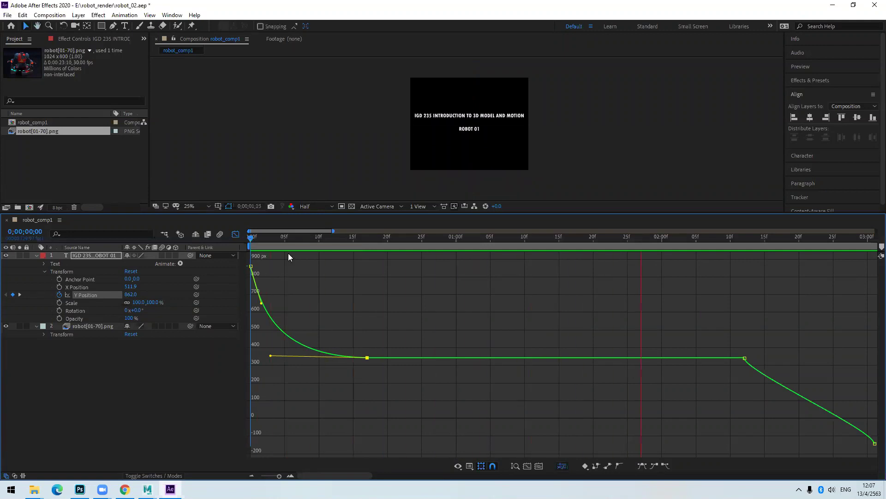
click(250, 240)
key(space)
key(space)
key(space)
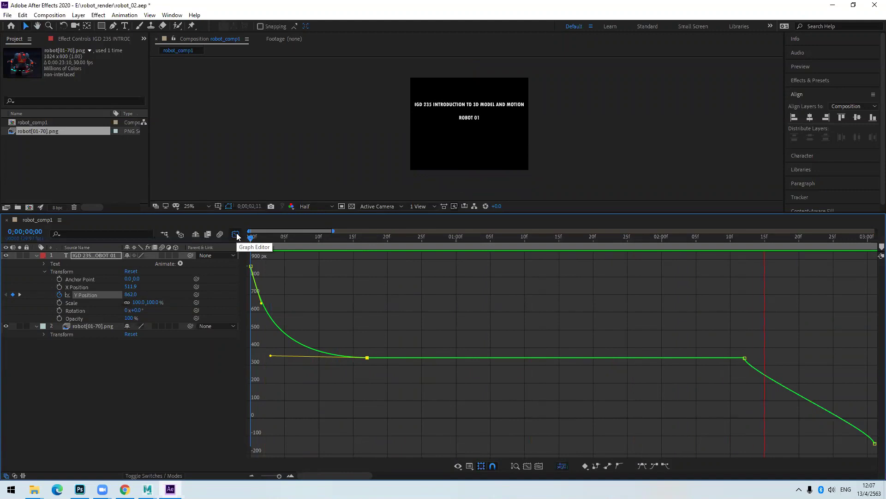
key(space)
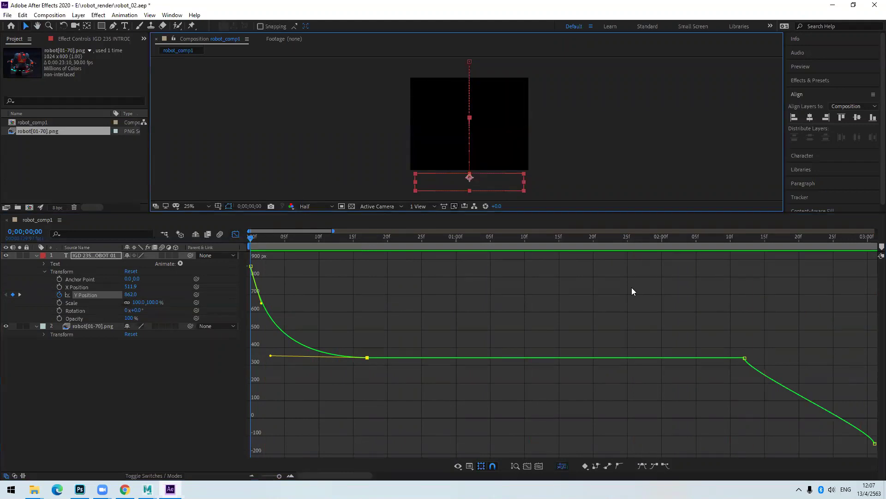
drag(767, 354, 733, 383)
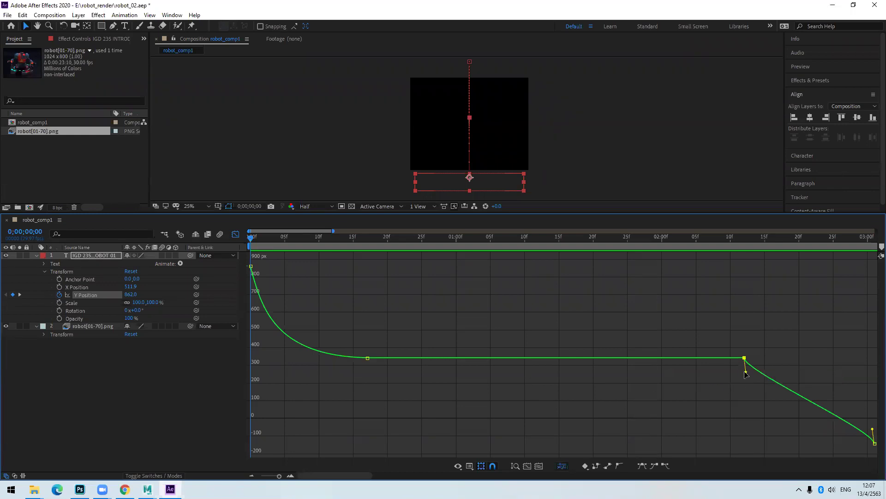
mouse_move(747, 374)
mouse_down()
mouse_move(759, 370)
mouse_move(760, 354)
mouse_move(744, 372)
mouse_move(753, 377)
mouse_move(736, 377)
mouse_up()
key(ctrl+z)
key(ctrl+z)
click(670, 464)
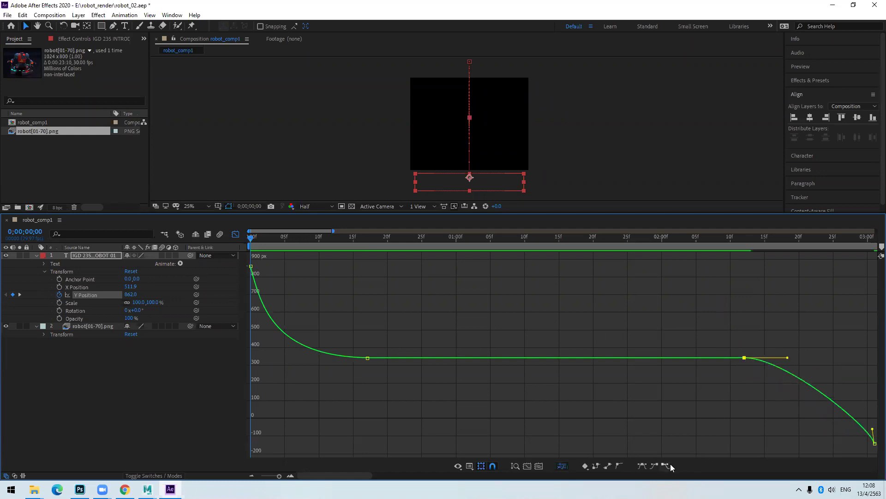
drag(787, 358, 861, 363)
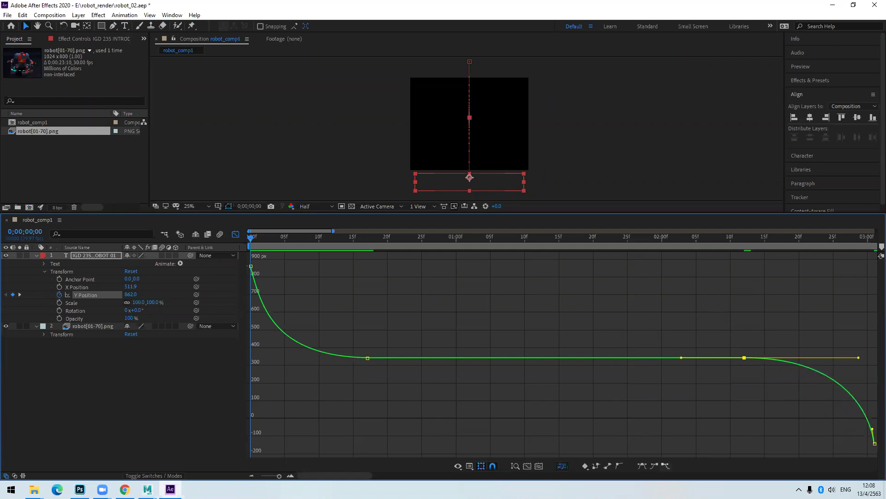
key(ctrl+z)
key(ctrl+z)
drag(727, 339, 756, 371)
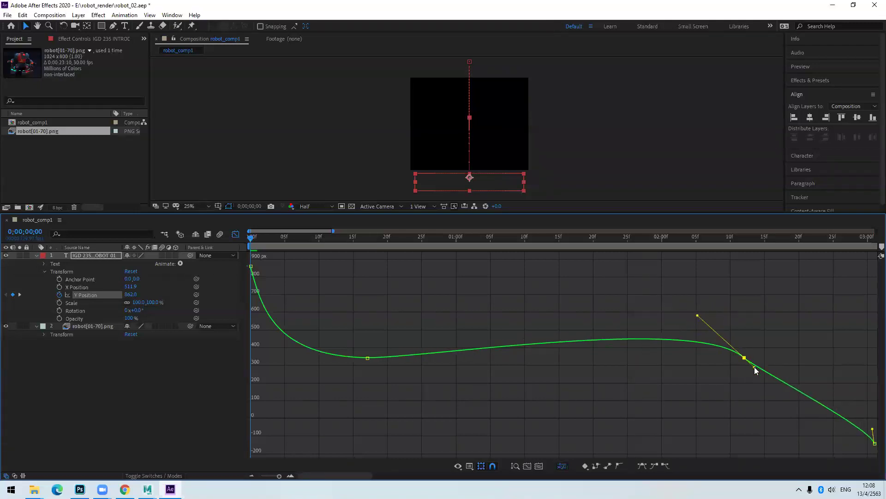
key(ctrl+z)
Step: Apply Easy Ease Out to the third Y Position keyframe and stretch its outgoing handle horizontally most of the way to the last keyframe
drag(790, 333, 736, 372)
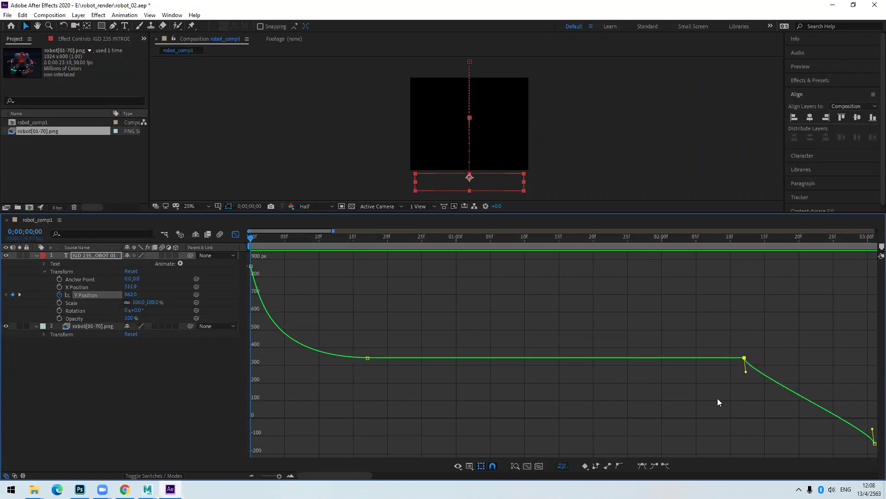
click(664, 466)
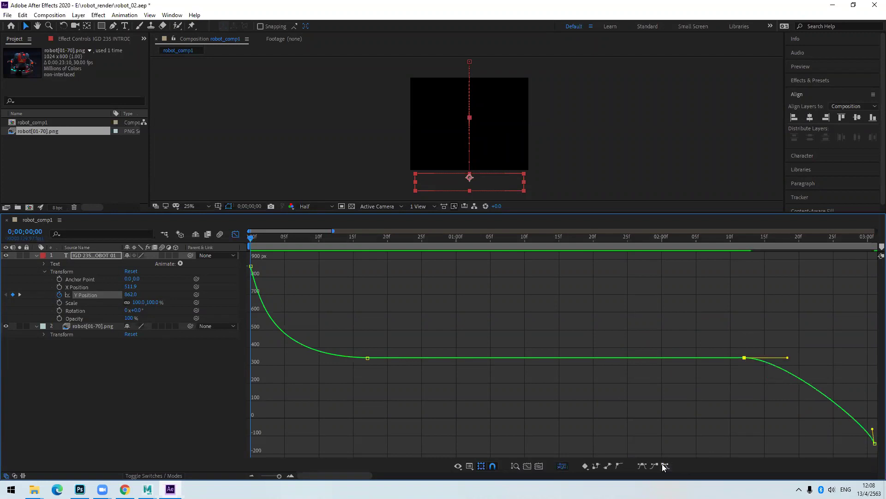
drag(788, 359, 843, 358)
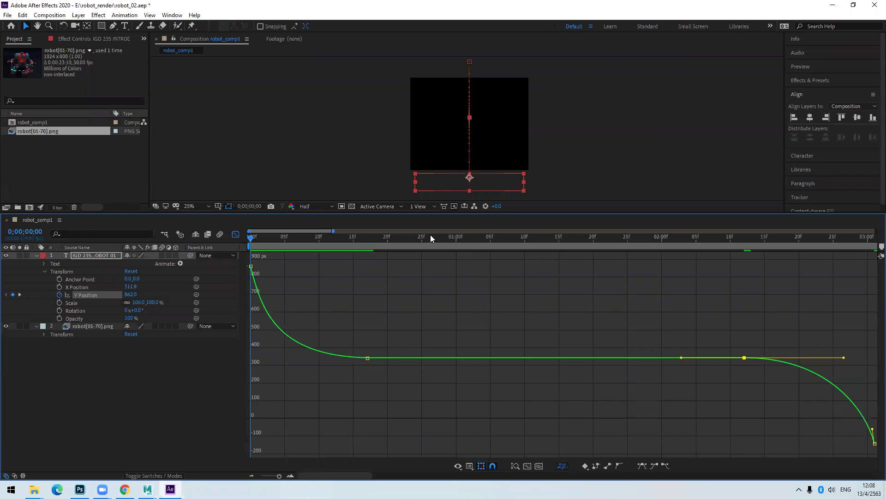
Step: Preview the composition from the start to check the title's accelerating exit and the robot fading in
drag(430, 236, 244, 213)
key(space)
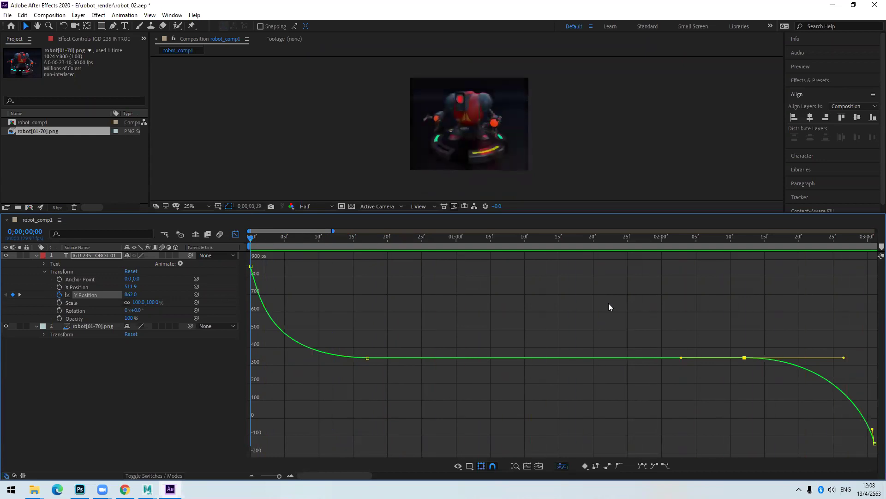
key(space)
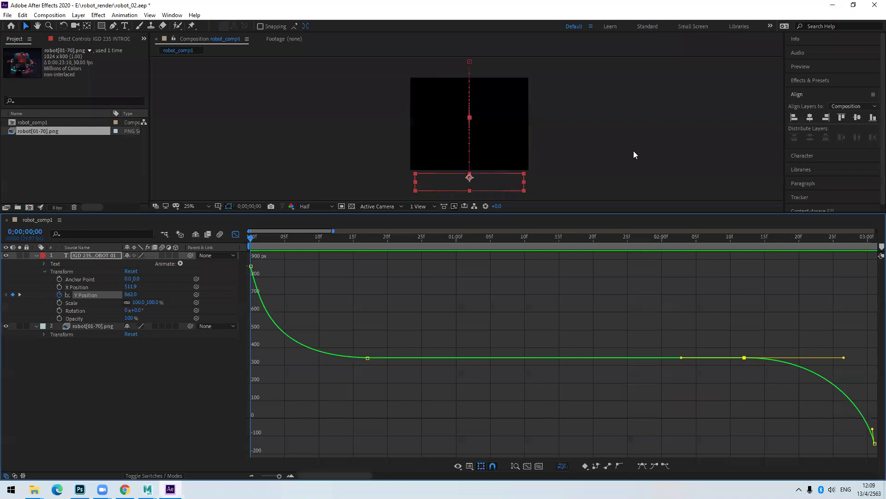
key(space)
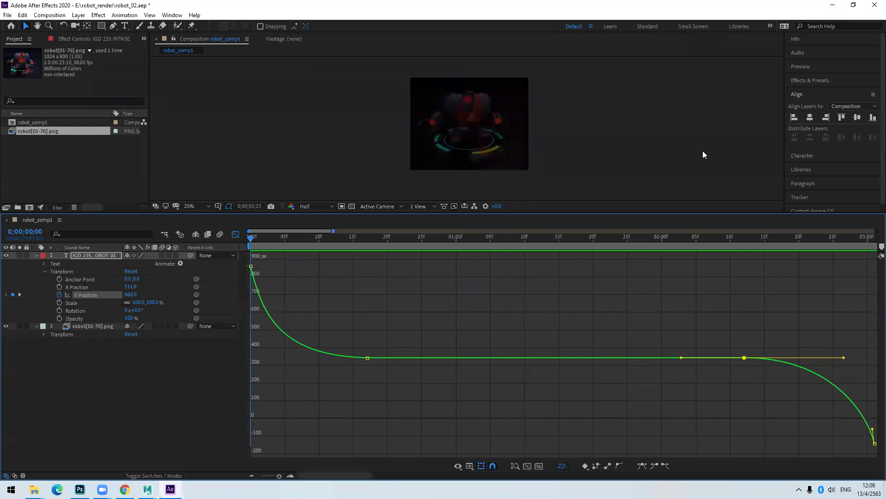
click(679, 149)
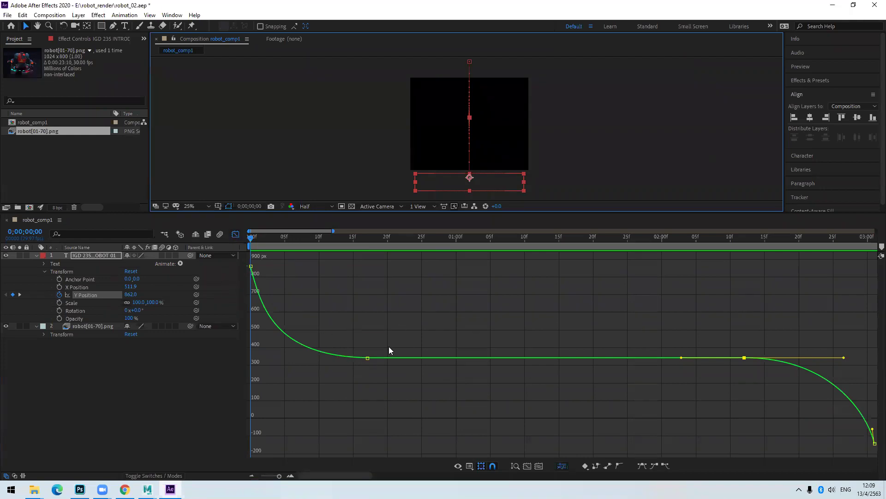
Step: Switch from the Graph Editor to the layer keyframes, expand the robot layer's Transform properties and go to its Opacity keyframe at 0;00;04;01
click(235, 234)
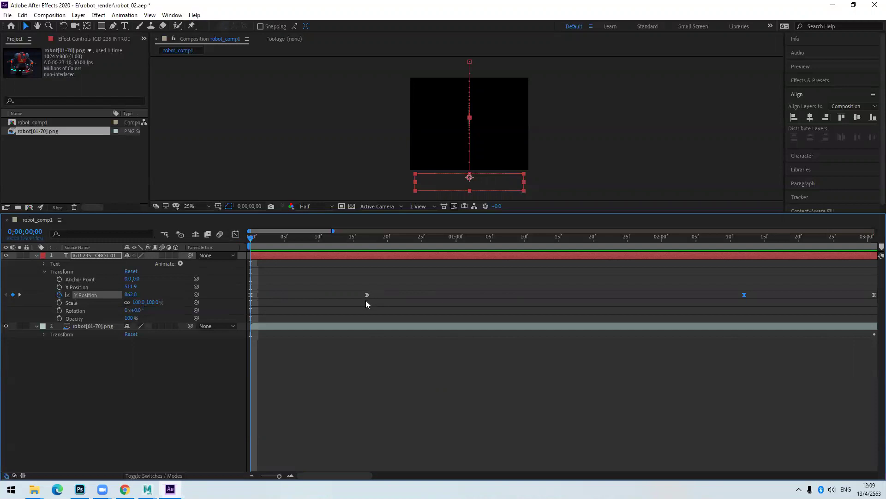
click(44, 334)
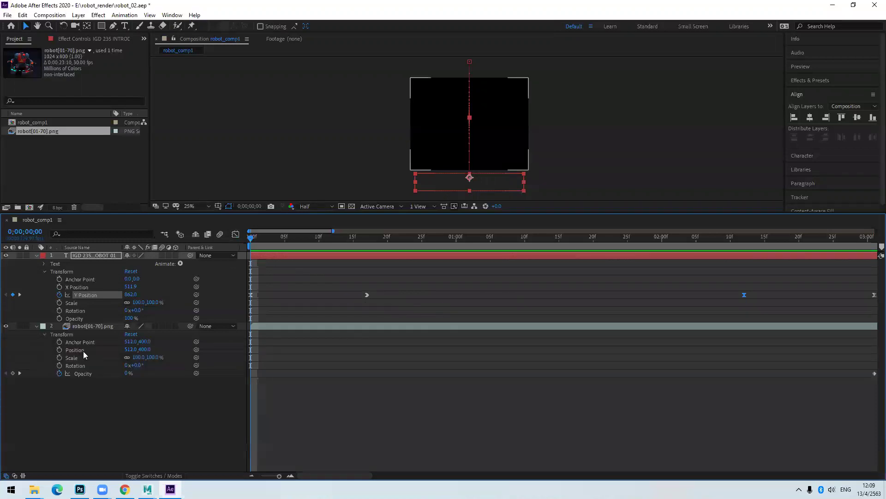
click(19, 373)
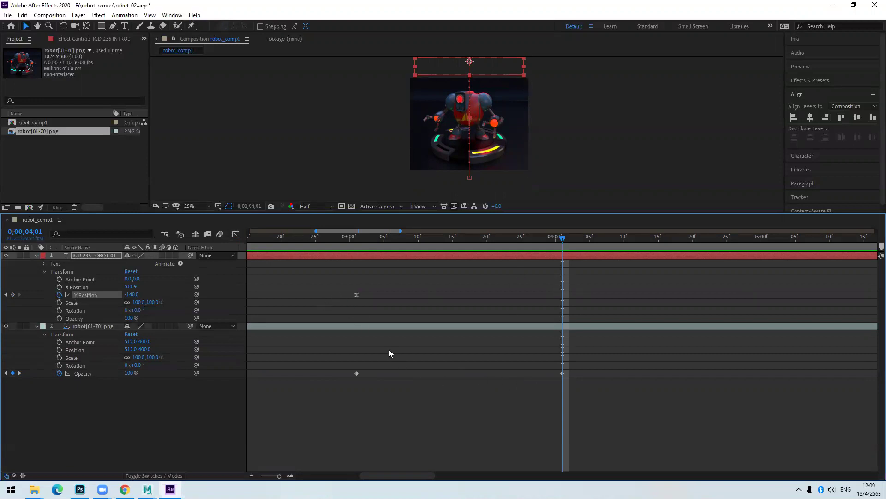
Step: Scrub back to 0;00;00;22 and zoom the timeline to about the first five seconds, showing all Y Position and Opacity keyframes
drag(562, 240, 230, 239)
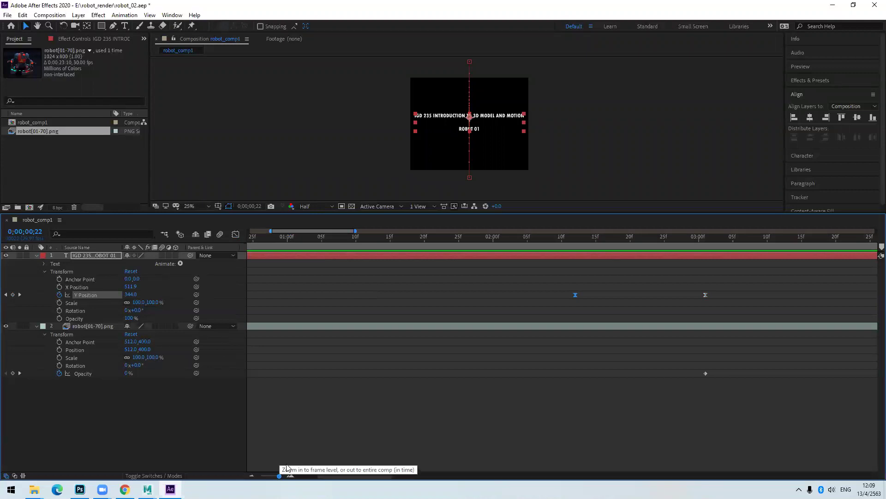
key(minus)
key(minus)
key(minus)
key(minus)
key(minus)
key(minus)
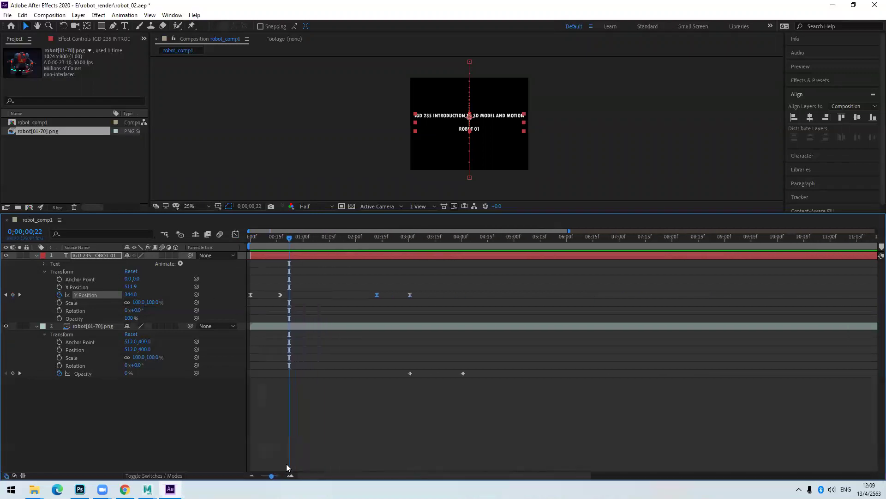
key(equal)
key(equal)
key(equal)
key(equal)
key(equal)
key(equal)
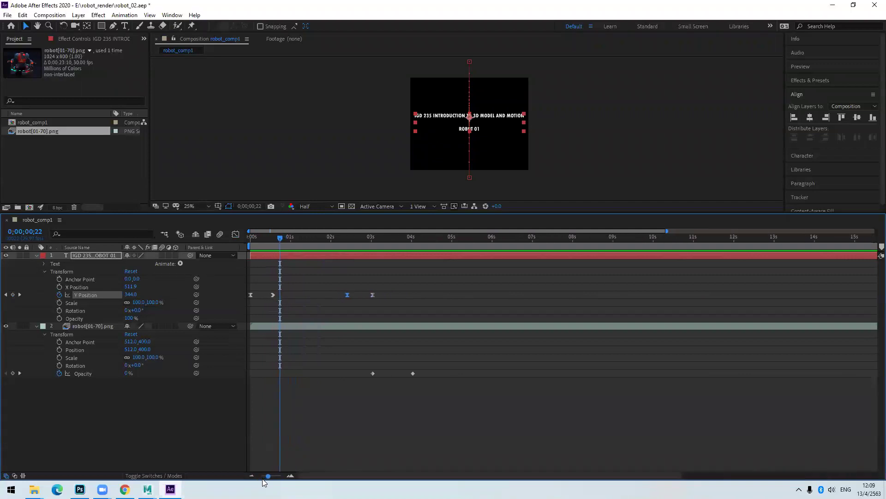
key(minus)
key(minus)
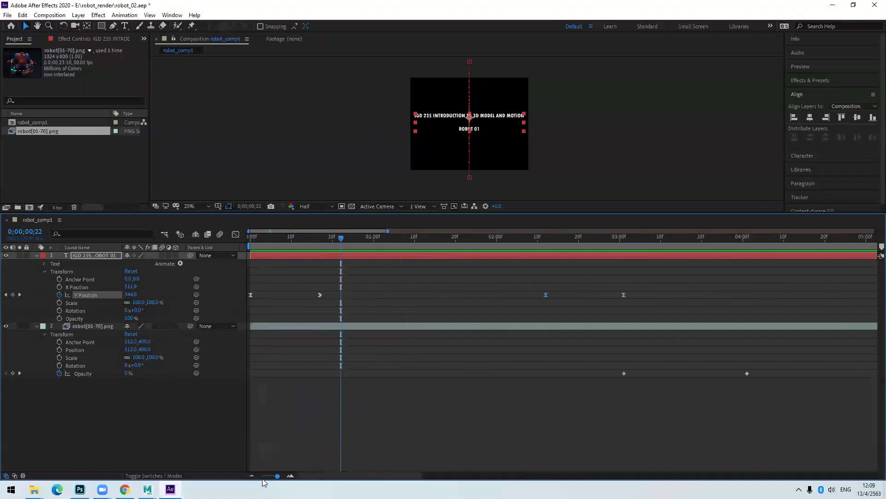
Step: Fit the whole composition in the timeline, showing all Y Position and Opacity keyframes through the robot's final fade
key(equal)
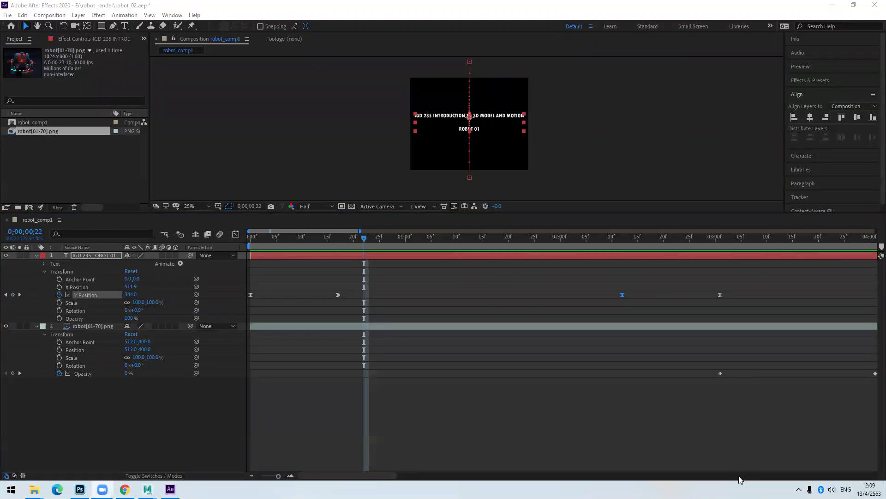
click(679, 477)
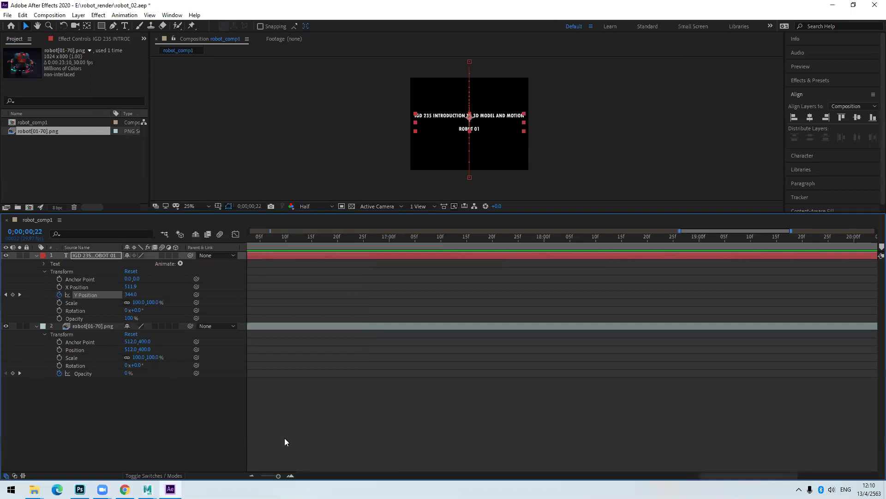
drag(756, 475, 312, 457)
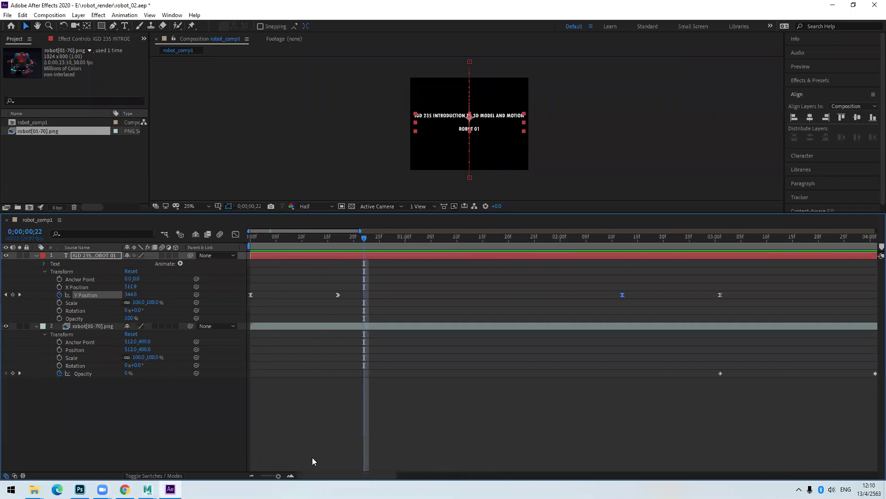
key(minus)
key(minus)
key(minus)
key(minus)
key(minus)
key(minus)
drag(263, 478, 258, 479)
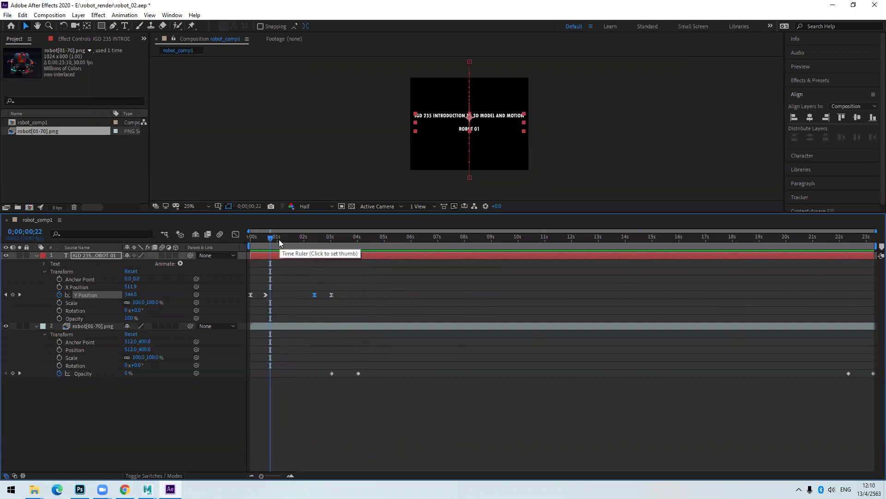
Step: Preview the composition from 0;00;00;00 to check the title animation, and return to the first frame
drag(271, 233, 250, 238)
key(space)
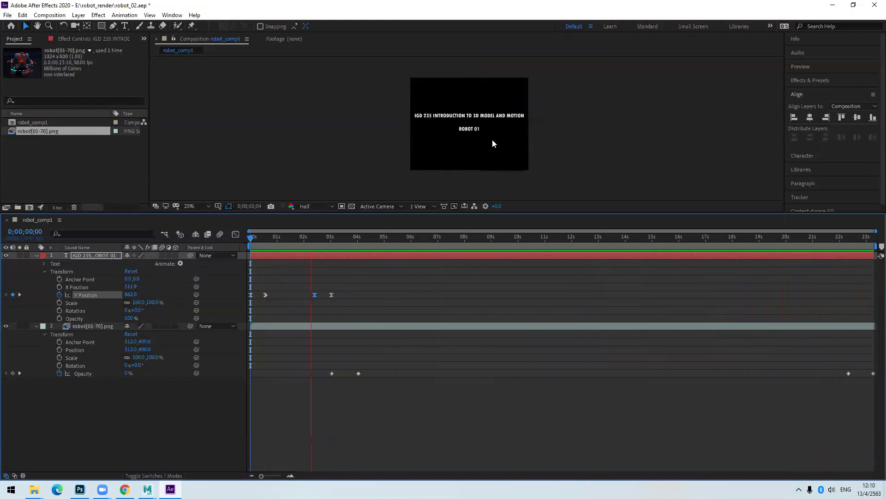
mouse_move(323, 235)
mouse_down()
mouse_move(256, 236)
mouse_move(338, 239)
mouse_move(313, 238)
mouse_up()
mouse_move(252, 241)
mouse_down()
mouse_move(363, 245)
mouse_move(250, 241)
mouse_up()
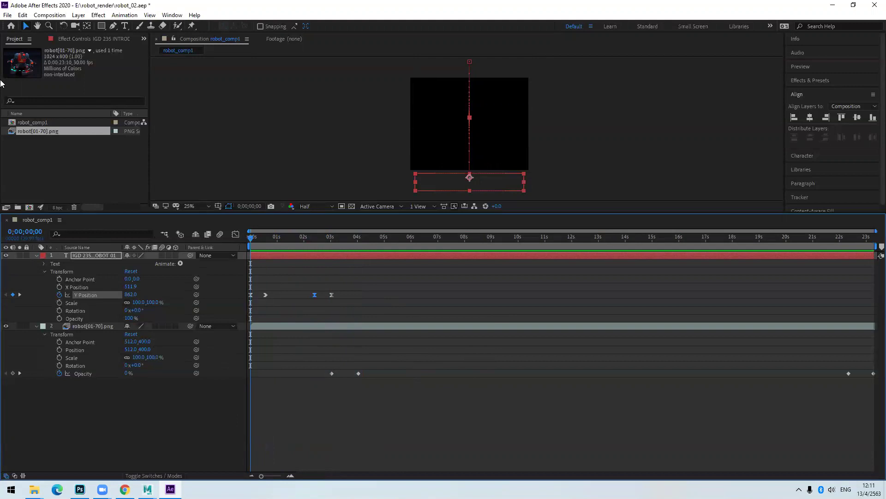
Step: Save the robot_02.aep project and deselect the title layer
click(9, 16)
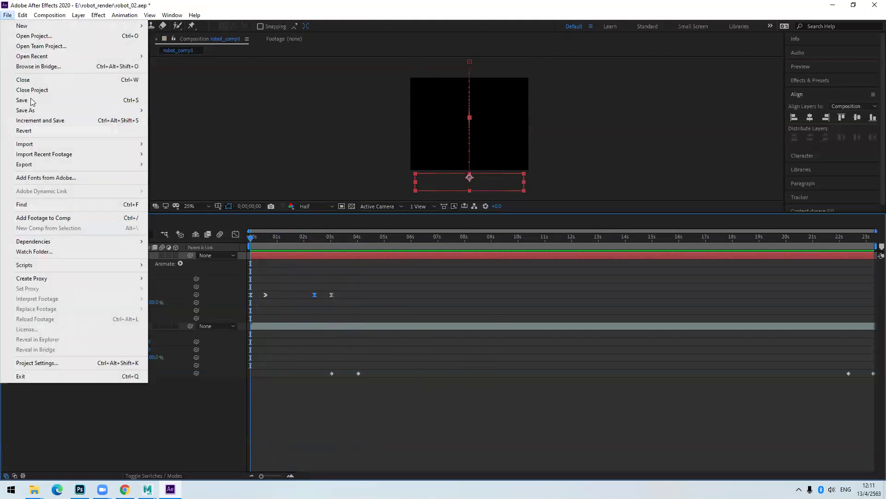
key(Escape)
click(294, 407)
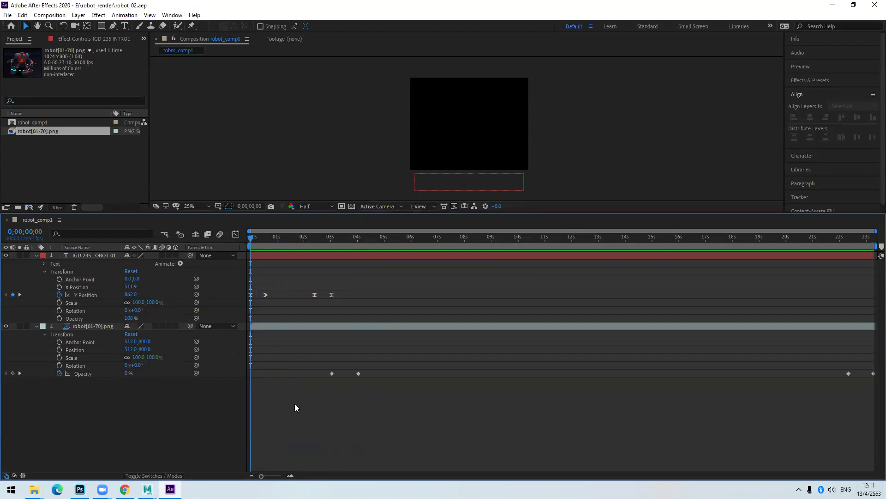
Step: Add the robot_comp1 composition to the Render Queue and show the queue
click(50, 15)
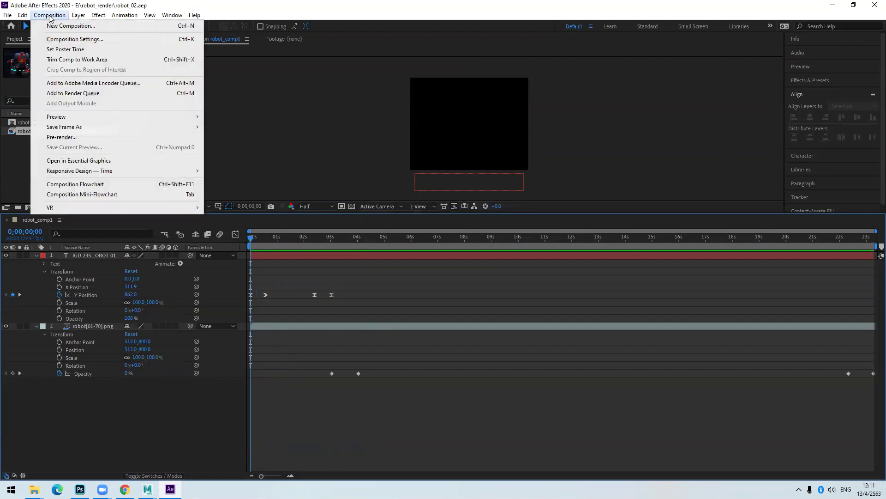
click(77, 95)
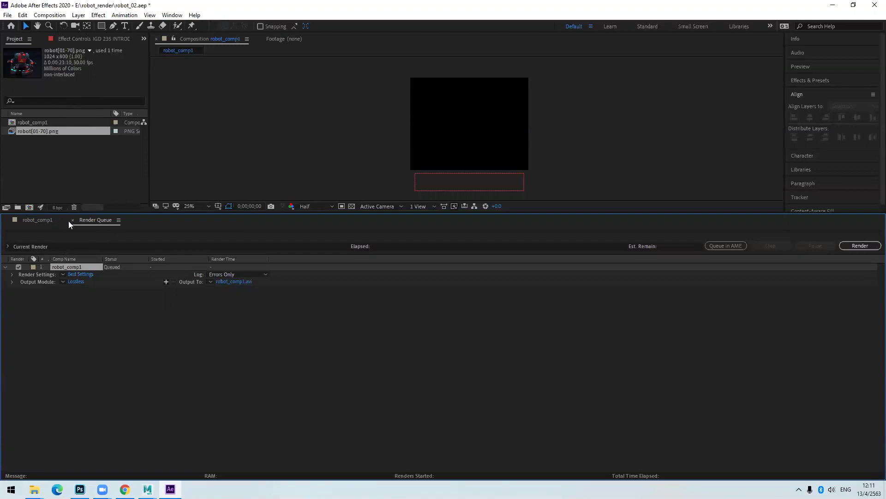
click(36, 220)
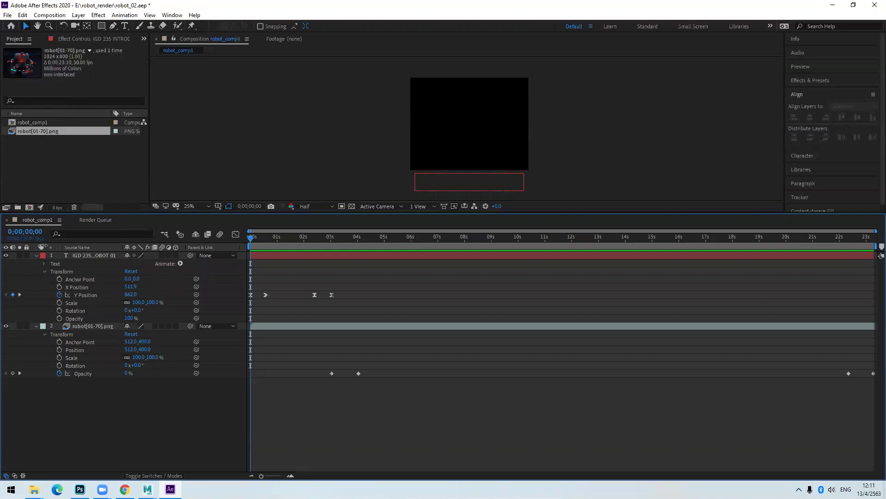
click(49, 14)
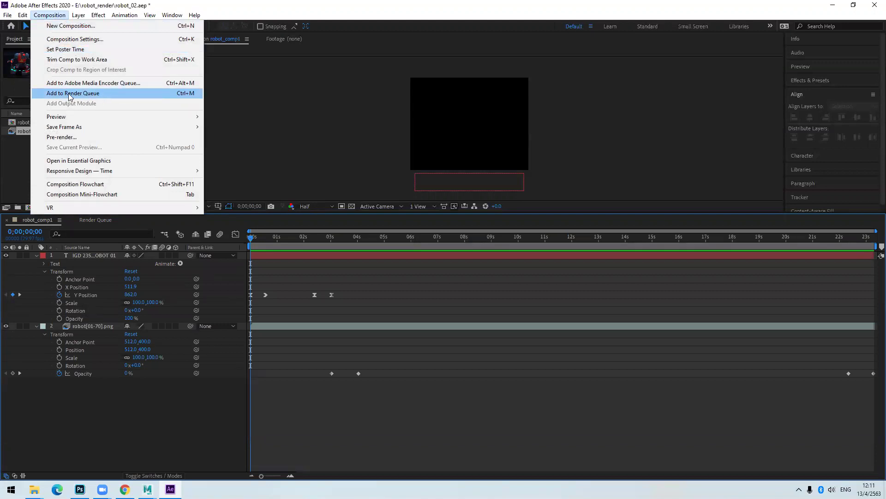
click(113, 397)
click(91, 223)
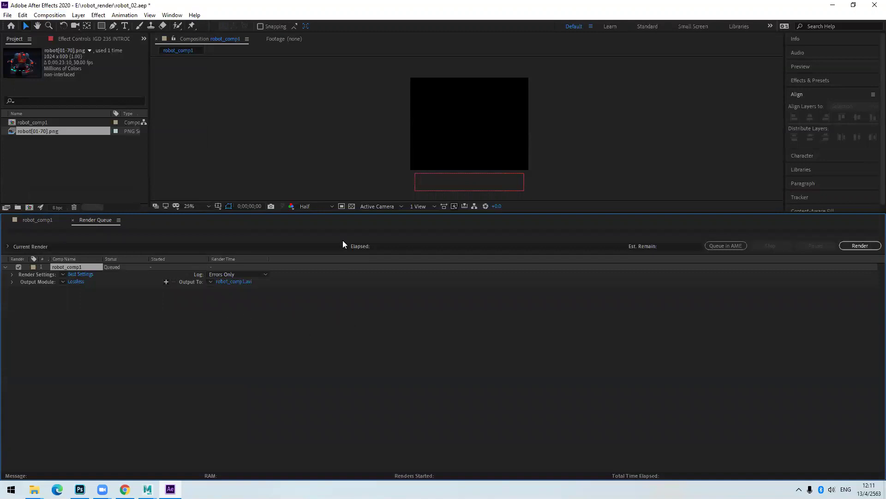
Step: Configure the Lossless output module for AVI format with RGB channels and accept the settings
click(76, 282)
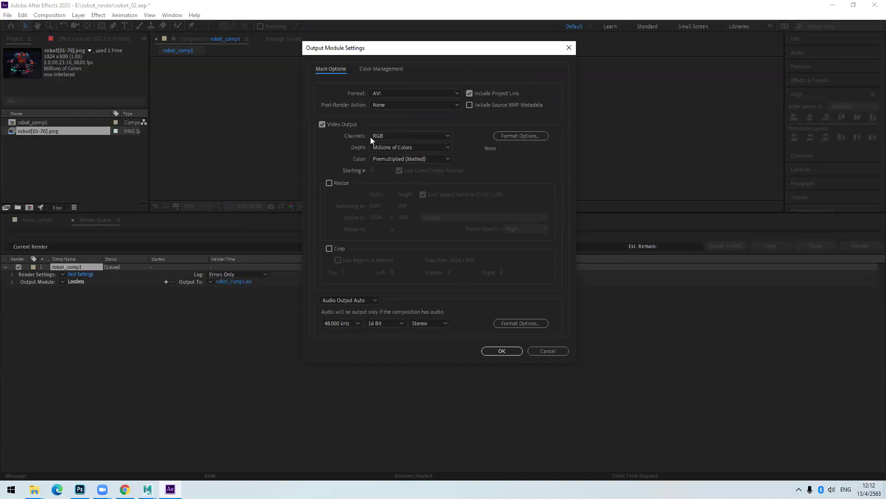
click(382, 137)
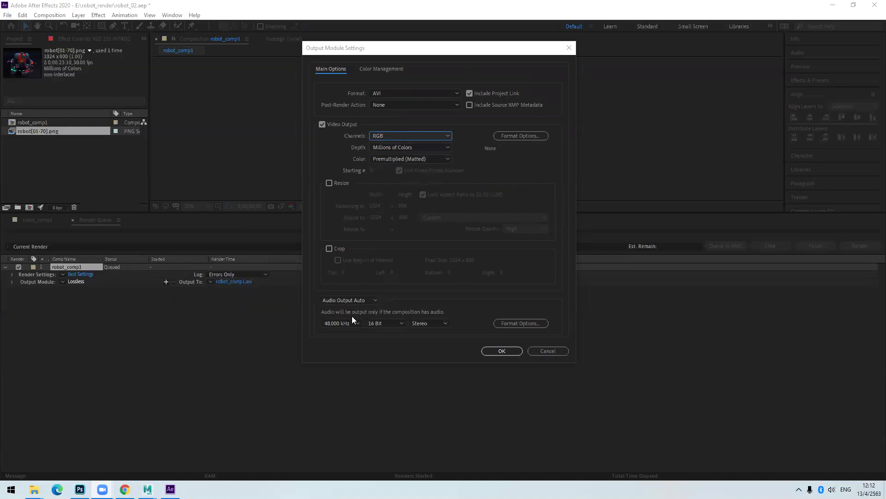
click(501, 350)
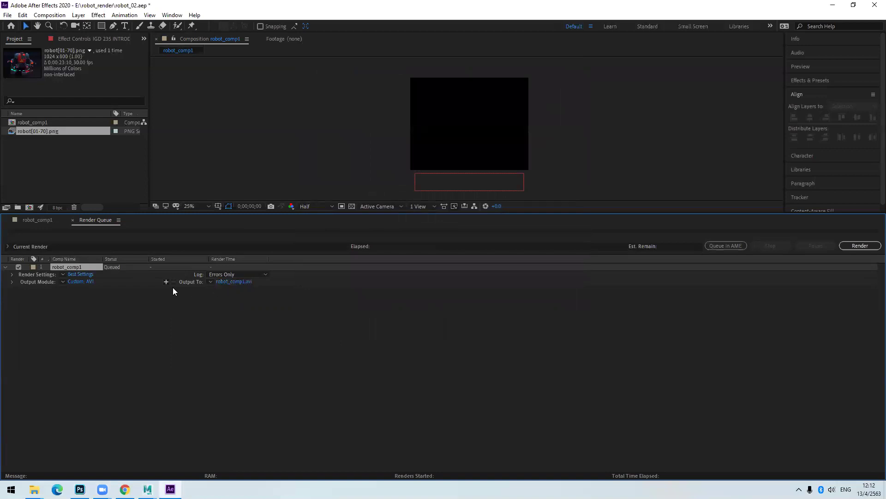
Step: Set the output file to robot_comp1.avi in the E: robot_render folder and render the queued composition
click(229, 283)
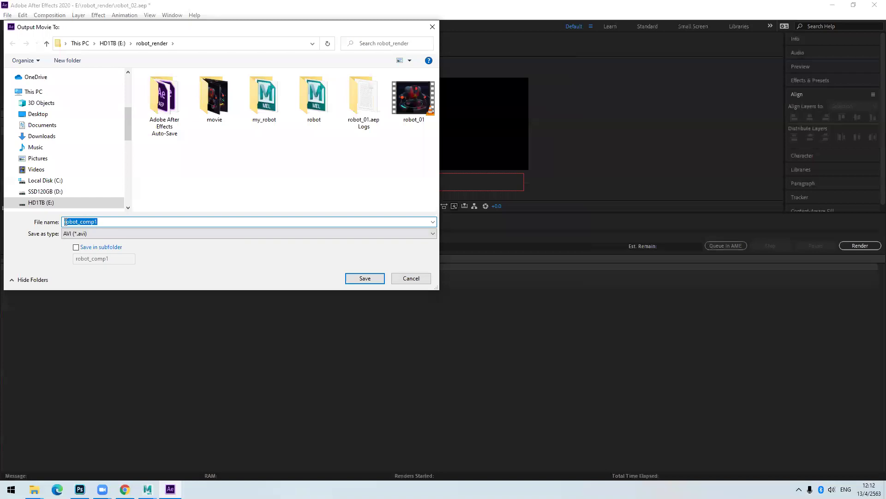
drag(85, 30, 310, 58)
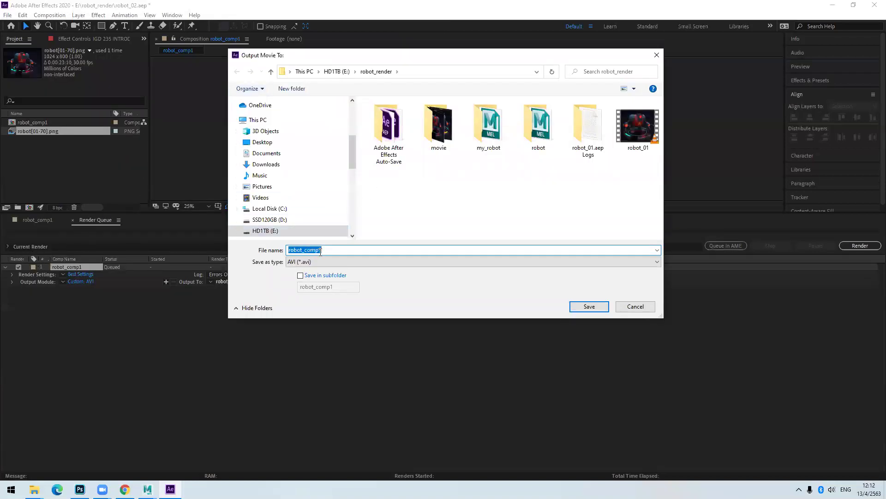
click(580, 307)
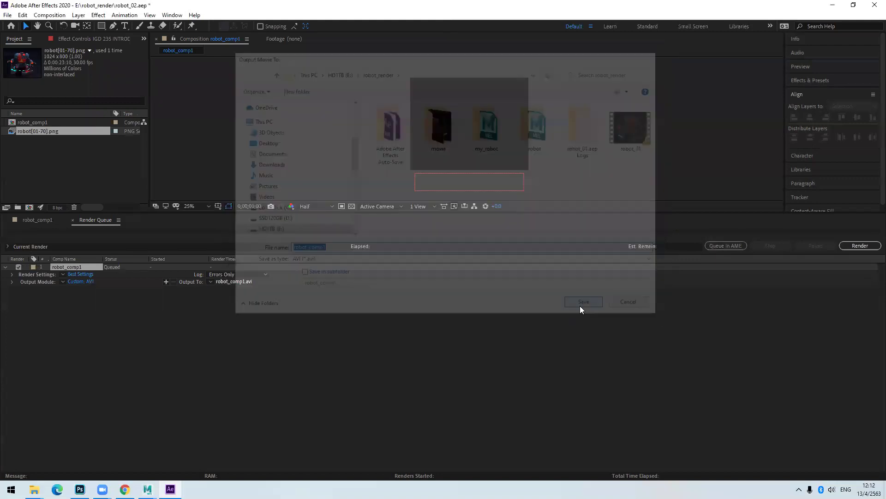
click(859, 246)
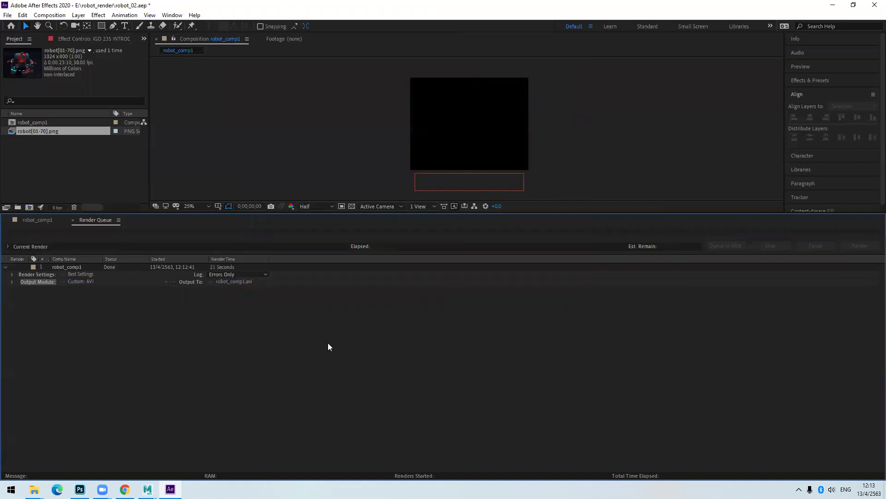
Step: At 0;00;04;24 in the robot_comp1 timeline, compare the Full, Half and Third preview resolutions and finish on Quarter
click(35, 221)
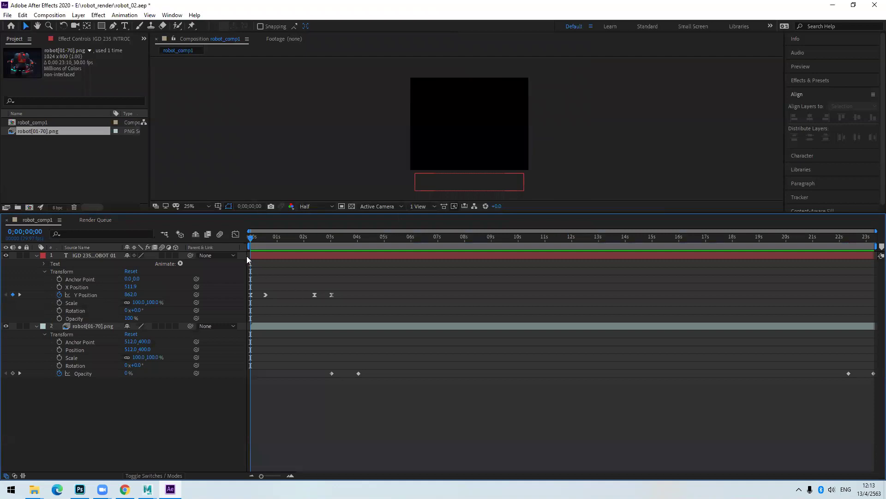
drag(291, 236, 378, 245)
click(315, 206)
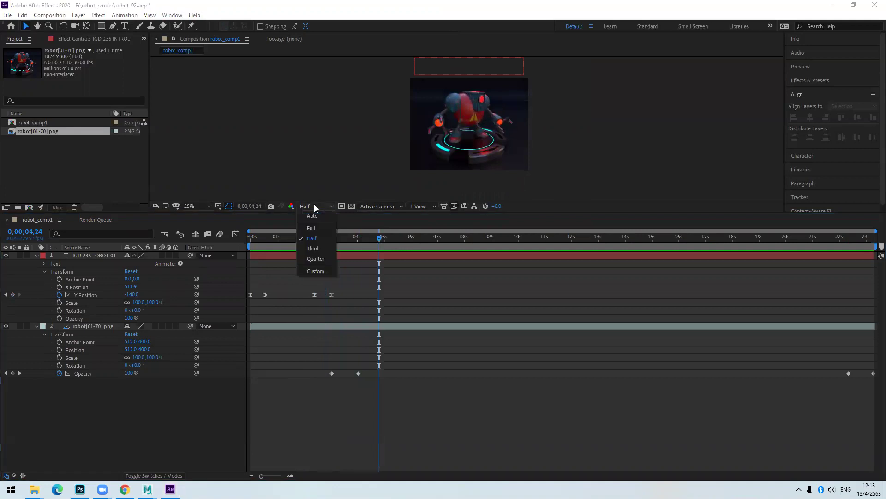
click(311, 228)
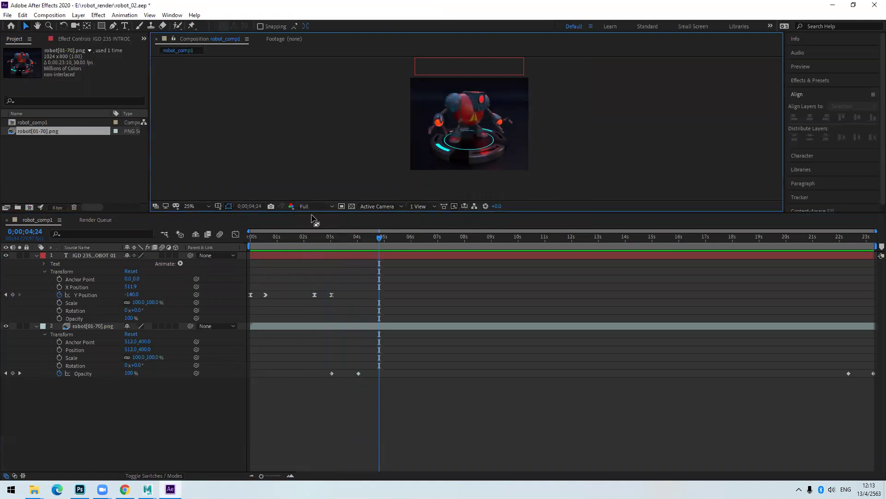
click(331, 206)
click(320, 239)
click(317, 206)
click(316, 247)
click(310, 206)
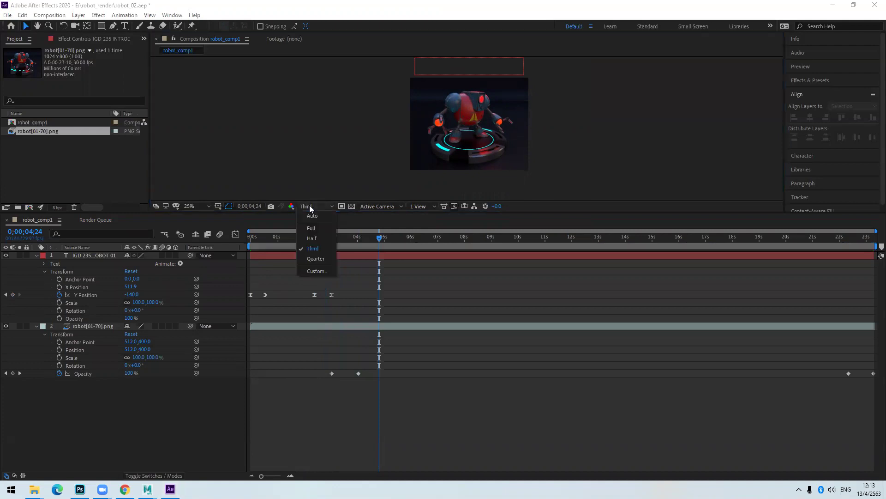
click(316, 259)
Step: Inspect the quarter-resolution robot at 50% magnification around 0;00;04;23, and enlarge the composition viewer above the Render Queue
scroll(467, 134, up, 2)
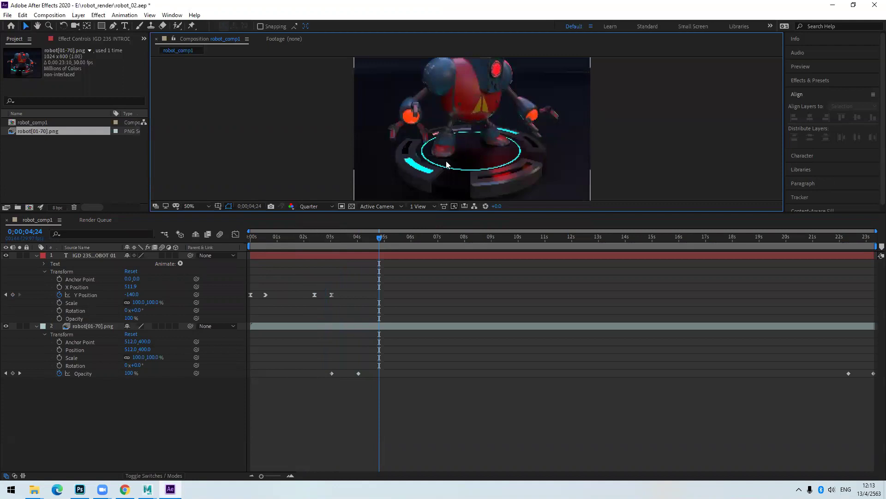
mouse_move(379, 243)
mouse_down()
mouse_move(319, 238)
mouse_move(409, 241)
mouse_move(376, 241)
mouse_up()
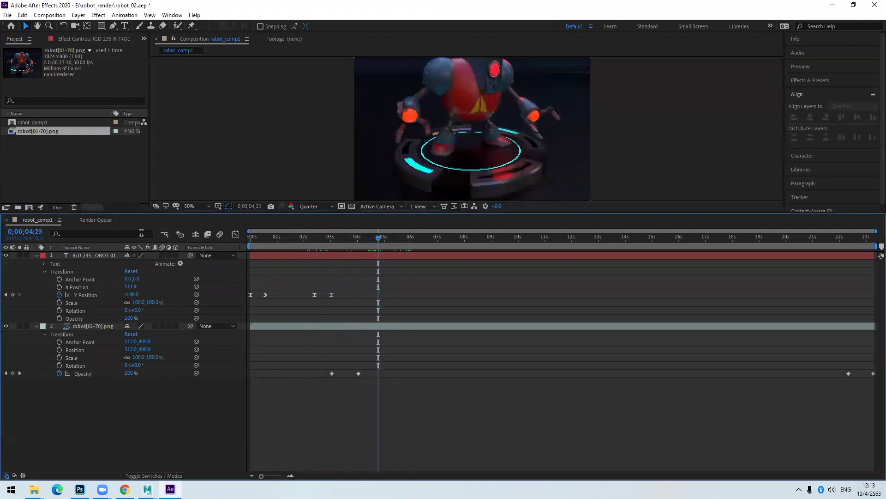
click(96, 220)
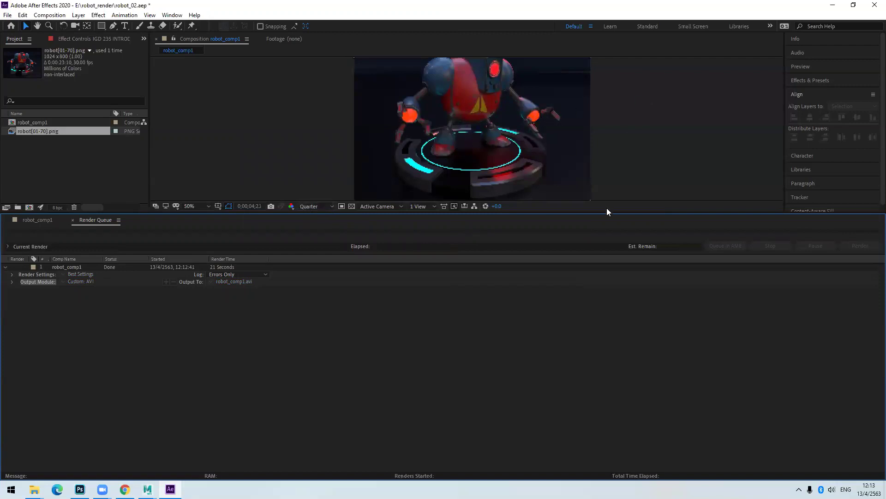
drag(610, 214, 609, 308)
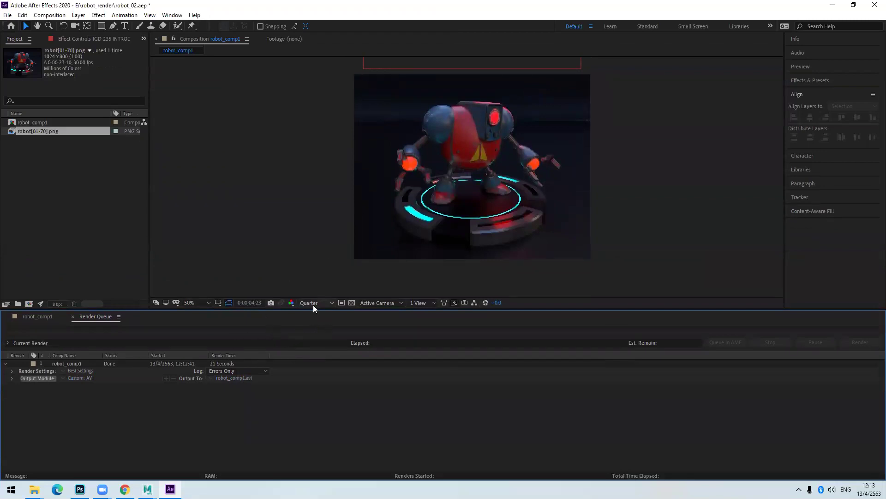
Step: Switch to File Explorer and check the file size of the rendered robot_comp1 movie in robot_render
click(34, 490)
click(40, 457)
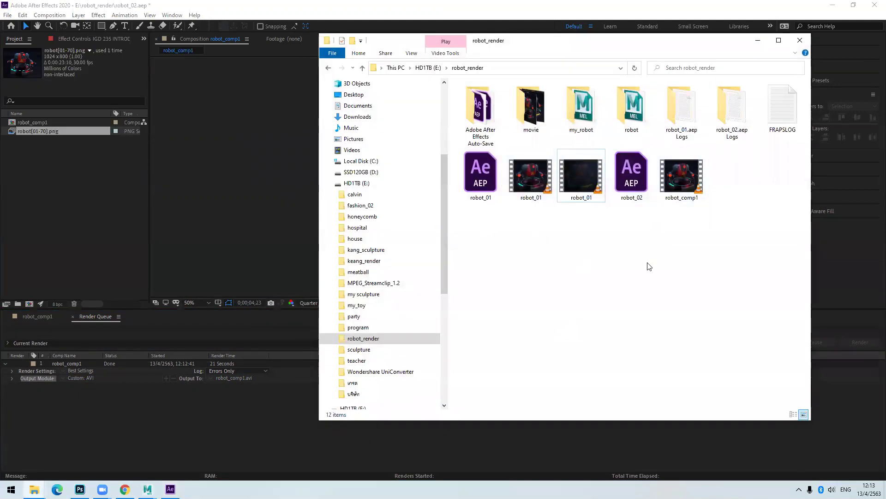
click(685, 185)
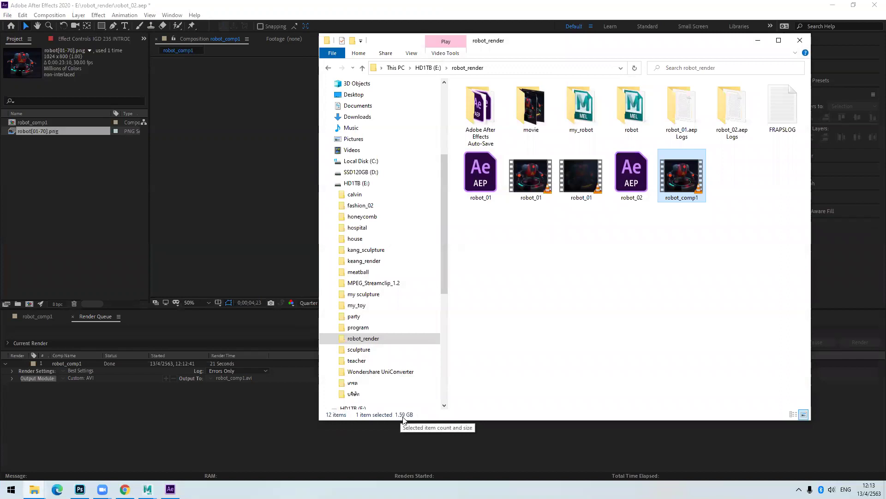
click(643, 282)
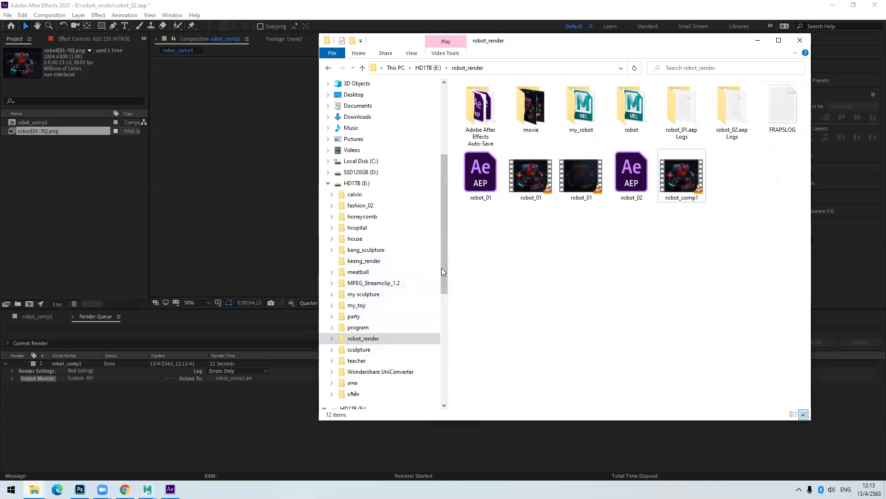
Step: Launch XMedia Recode from the nested XMediaRecode3487 folder on drive D: and decline the offered new version
click(365, 172)
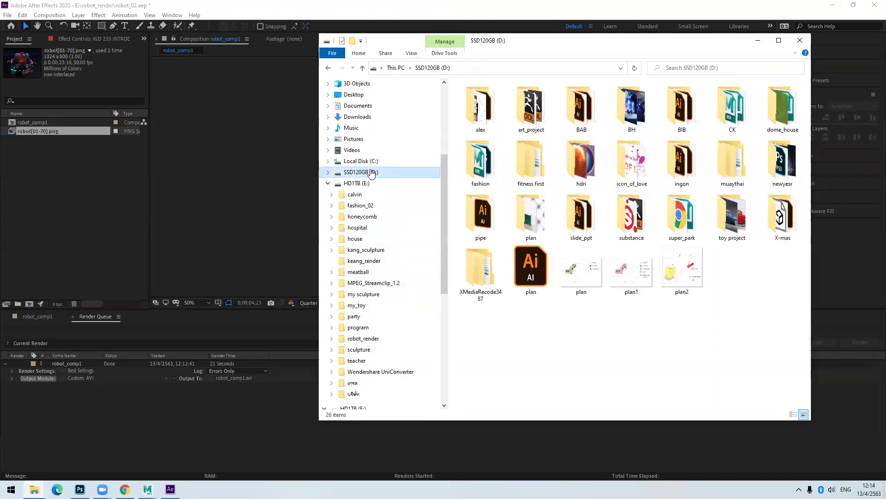
double_click(479, 282)
double_click(491, 97)
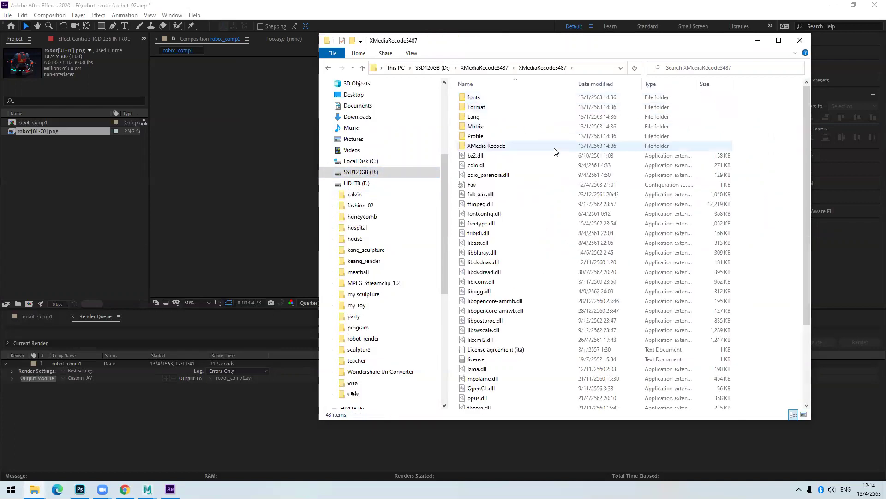
scroll(556, 152, down, 4)
double_click(497, 374)
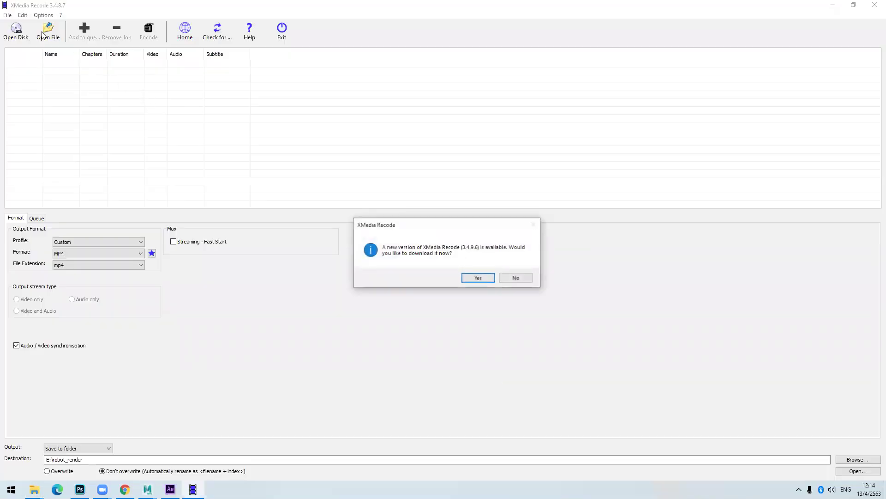
click(514, 278)
Step: Load the robot_comp1 AVI from robot_render for conversion to MP4 and open its video bitrate setting
click(51, 33)
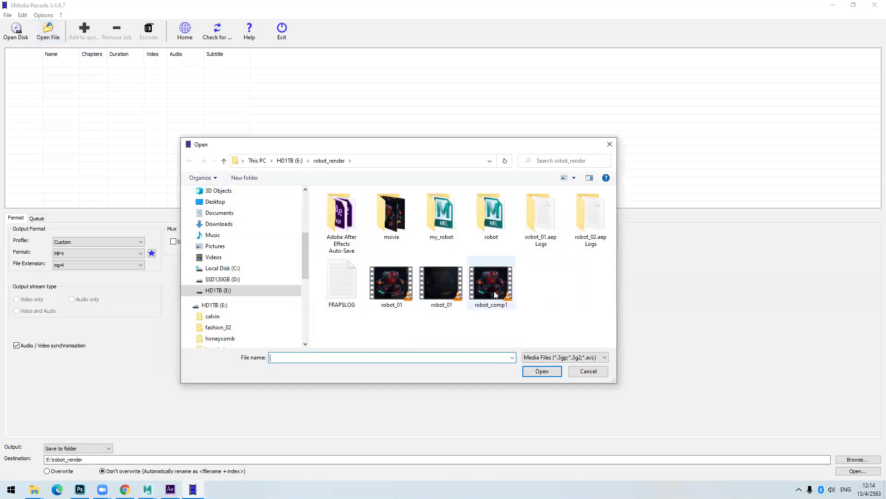
click(494, 295)
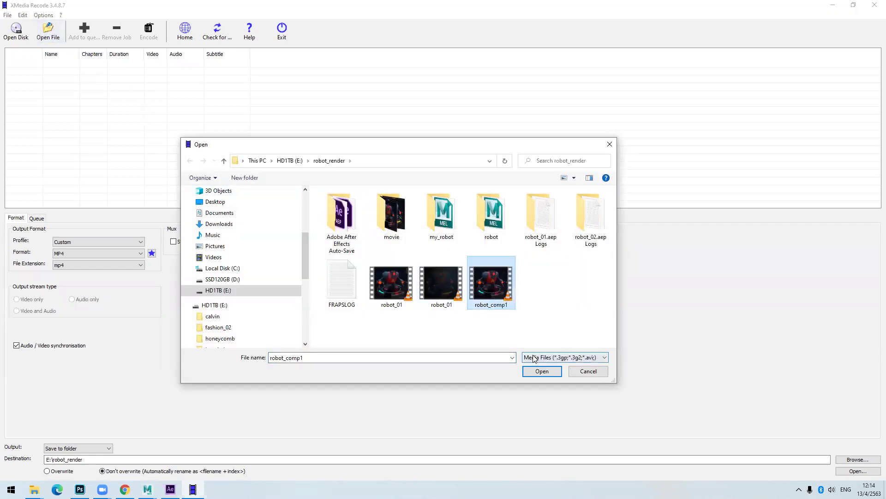
click(539, 372)
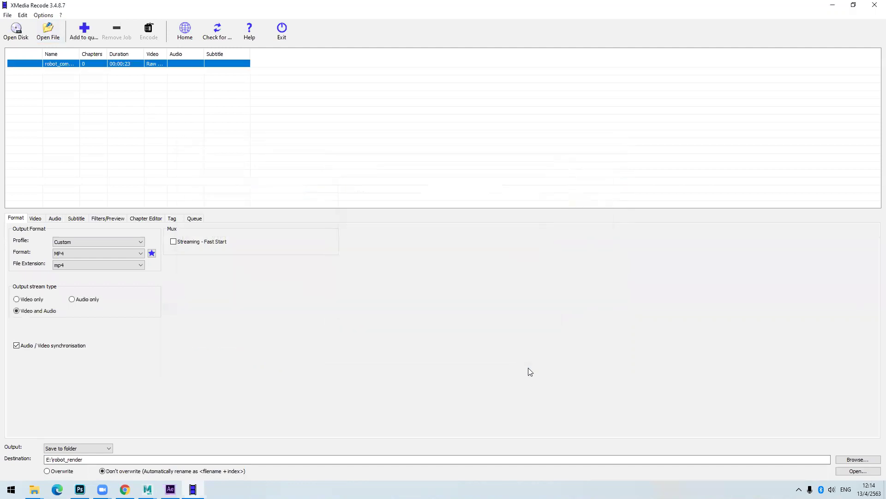
click(35, 221)
click(217, 387)
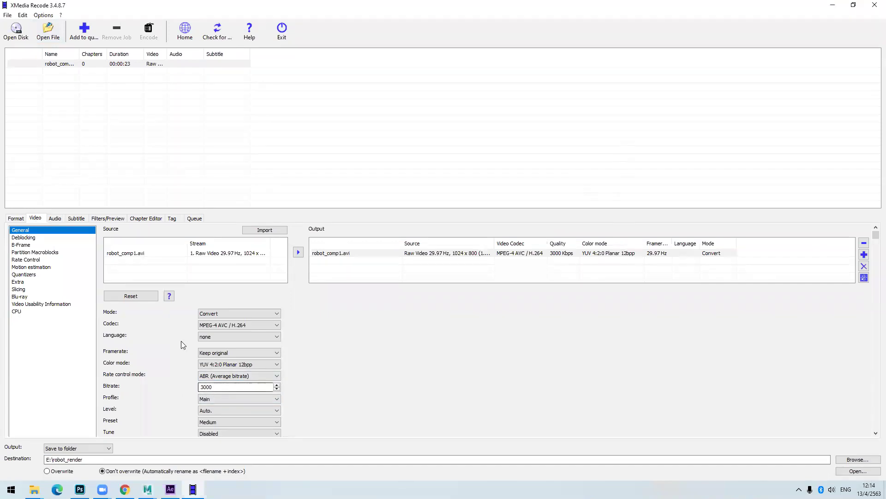
Step: Add the robot_comp1 job to the queue, encode it to MP4 and dismiss the completion message
click(84, 35)
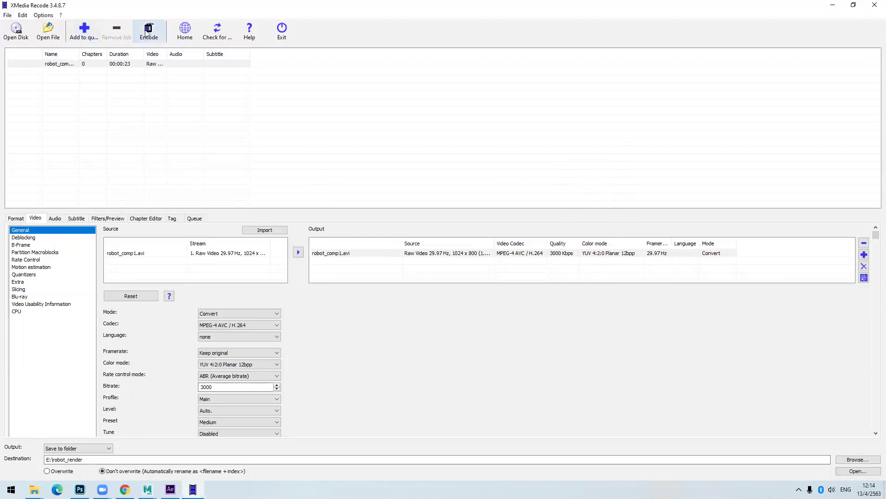
click(147, 32)
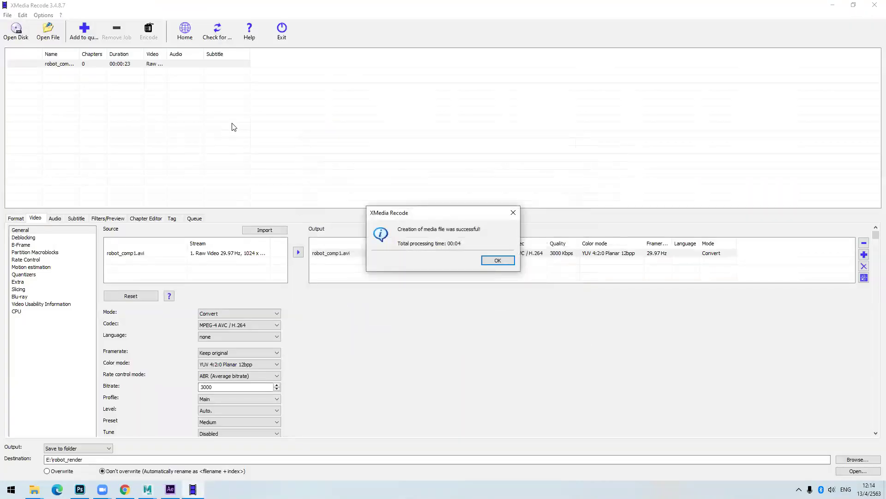
click(500, 262)
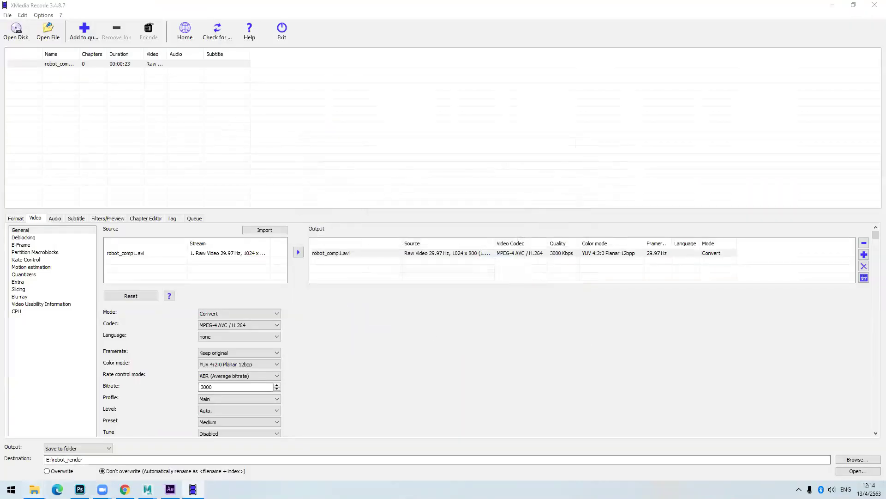
Step: Switch to the File Explorer window showing the robot images and go up to the robot_render folder
mouse_move(34, 488)
click(55, 455)
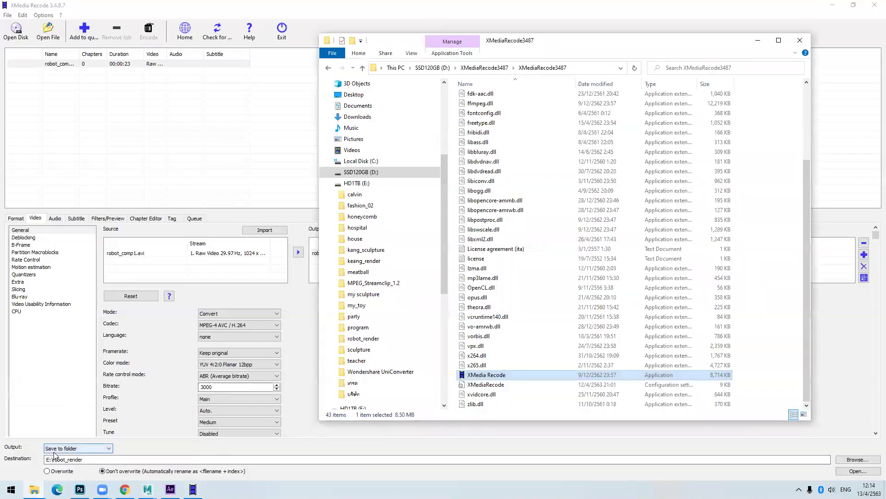
mouse_move(34, 488)
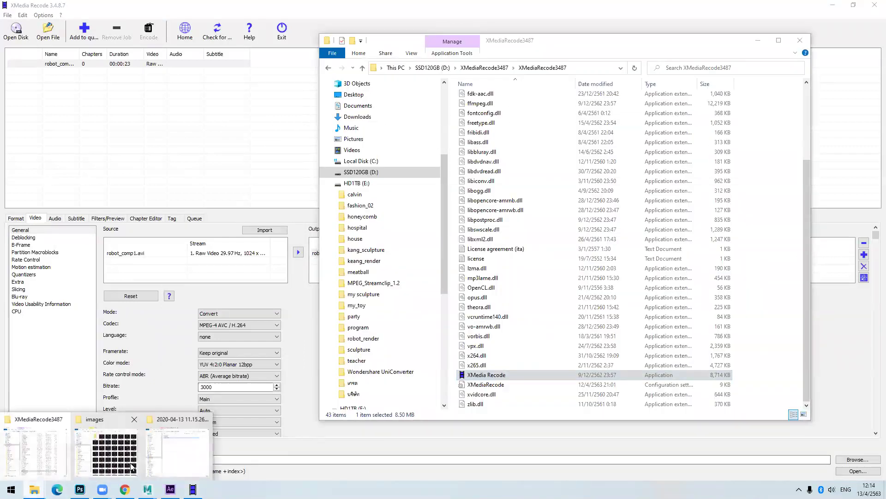
click(125, 470)
click(458, 96)
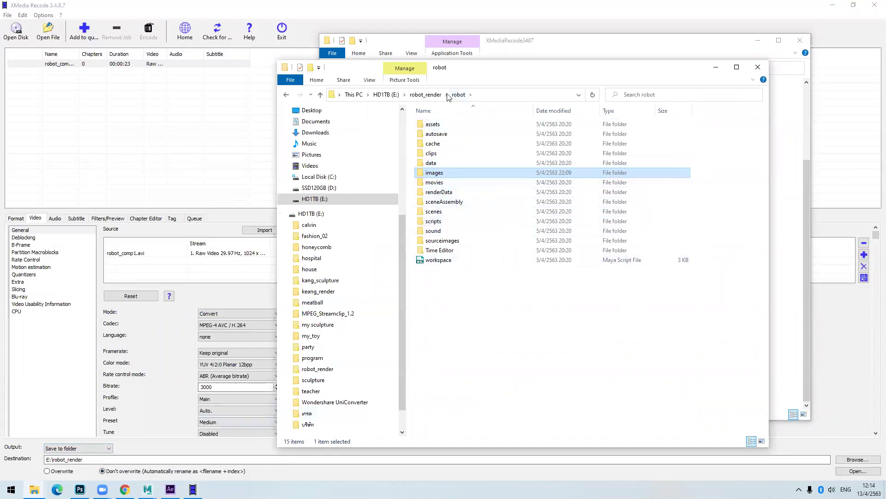
click(426, 94)
Step: Compare the file sizes of the robot_comp1 AVI and MP4, and preview the MP4 in VLC media player
click(637, 220)
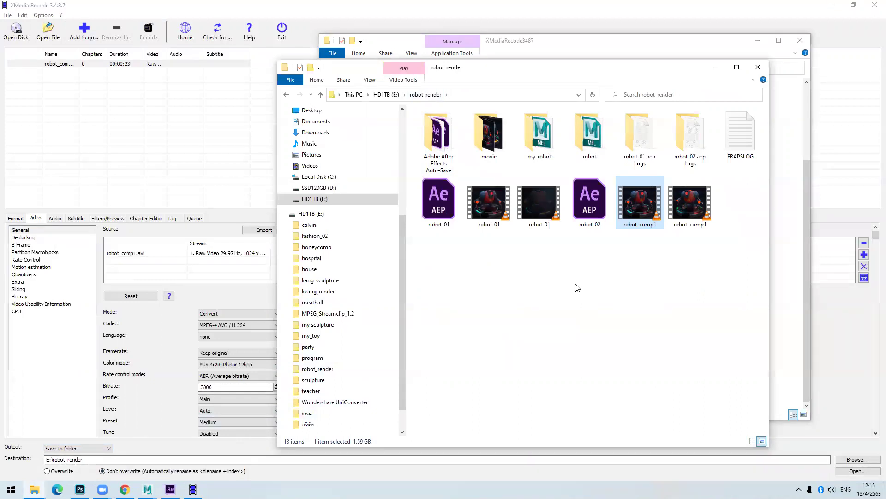
click(596, 289)
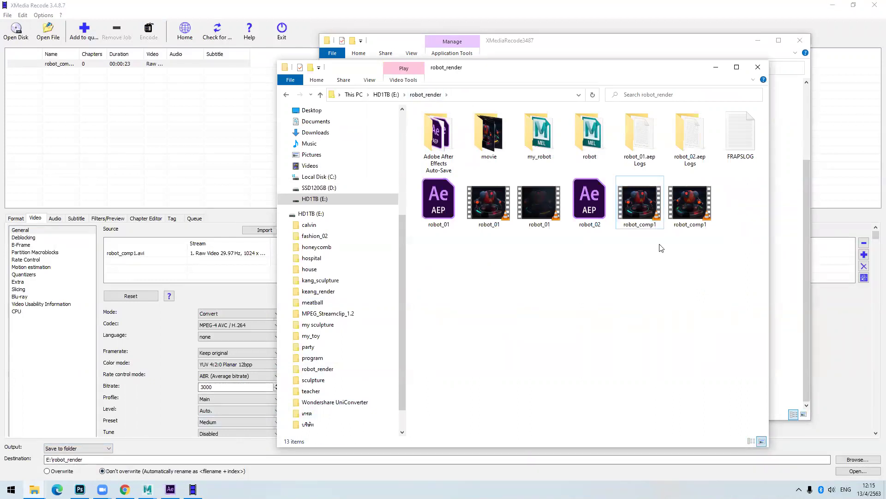
click(622, 224)
click(681, 209)
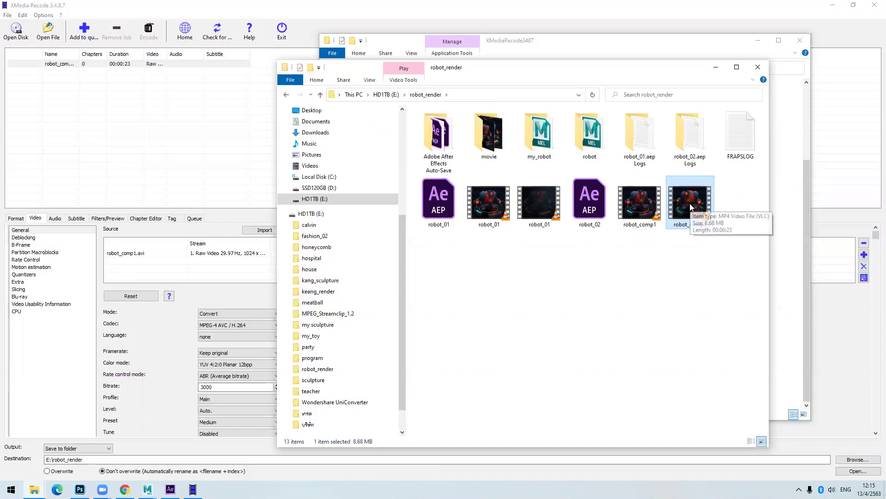
click(729, 347)
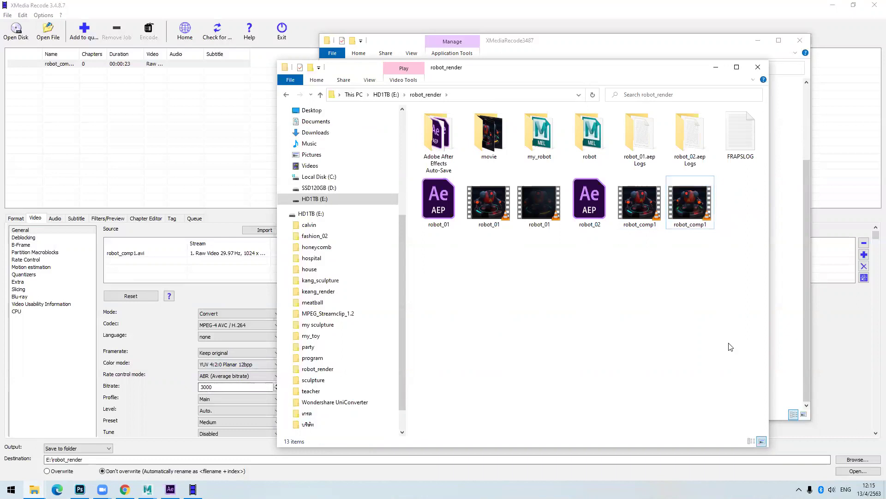
double_click(687, 209)
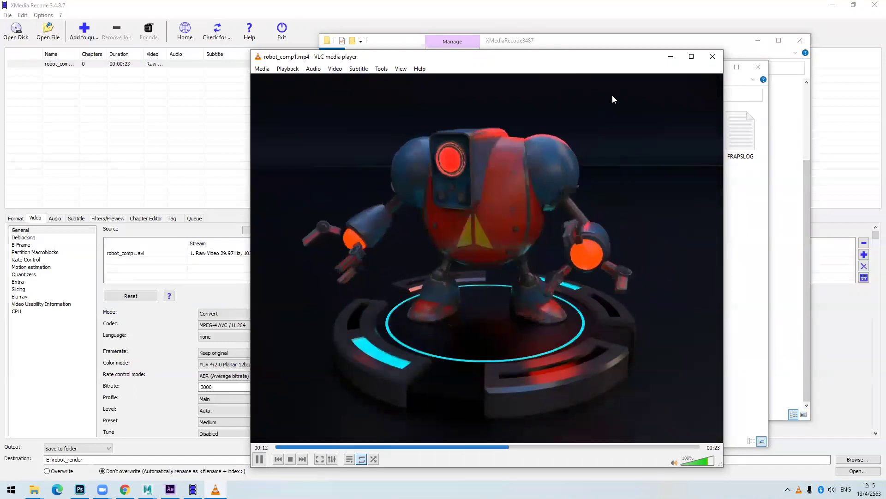
click(712, 56)
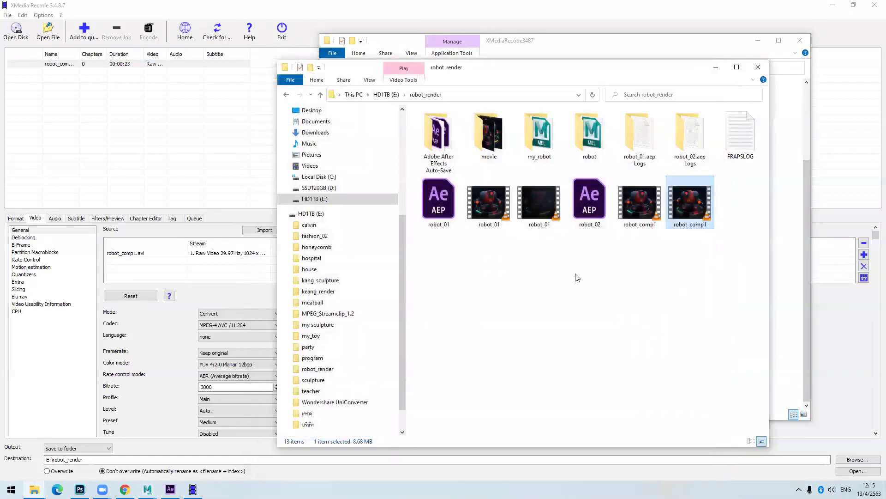
Step: Return to XMedia Recode and load the robot_comp1 AVI from robot_render a second time
click(48, 33)
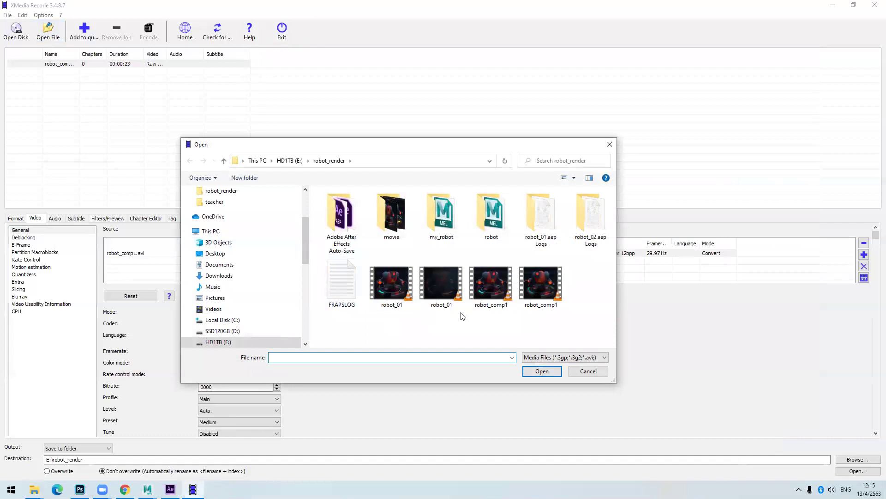
click(491, 300)
click(541, 372)
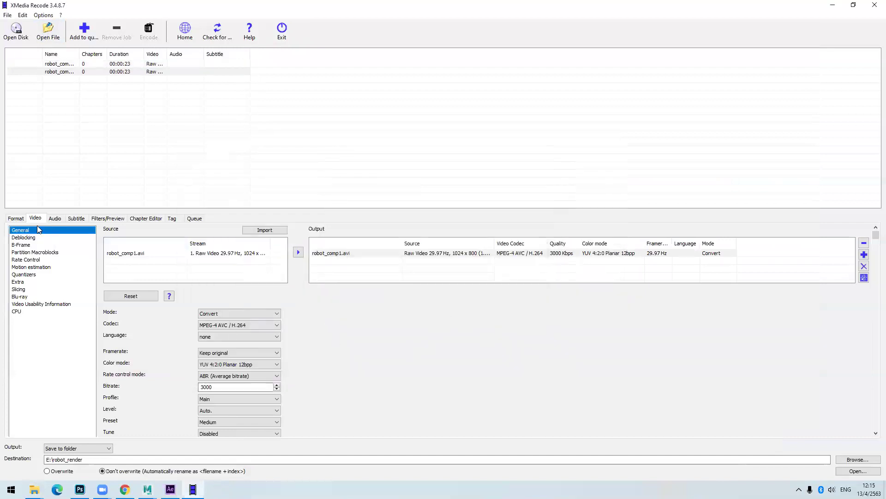
Step: Try the MPEG-4 AVC / H.264 (Nvidia NVENC) codec, switch back to MPEG-4 AVC / H.264 and set the bitrate to 3000
click(216, 326)
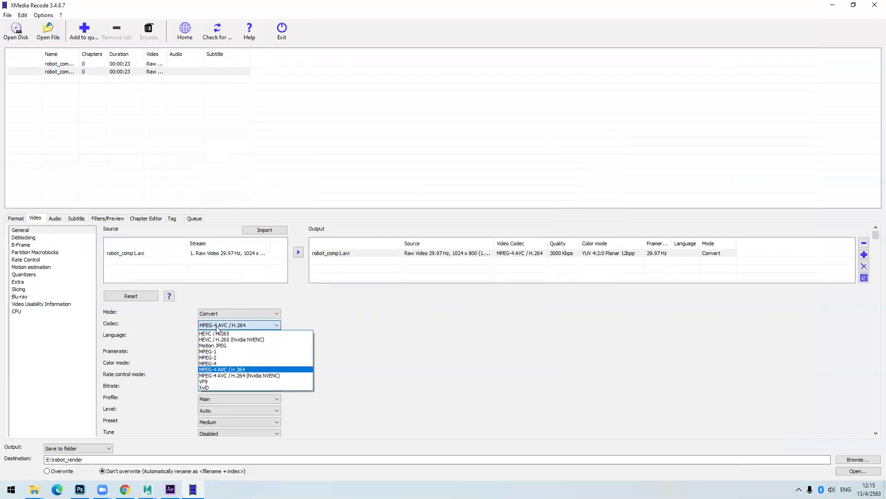
click(239, 370)
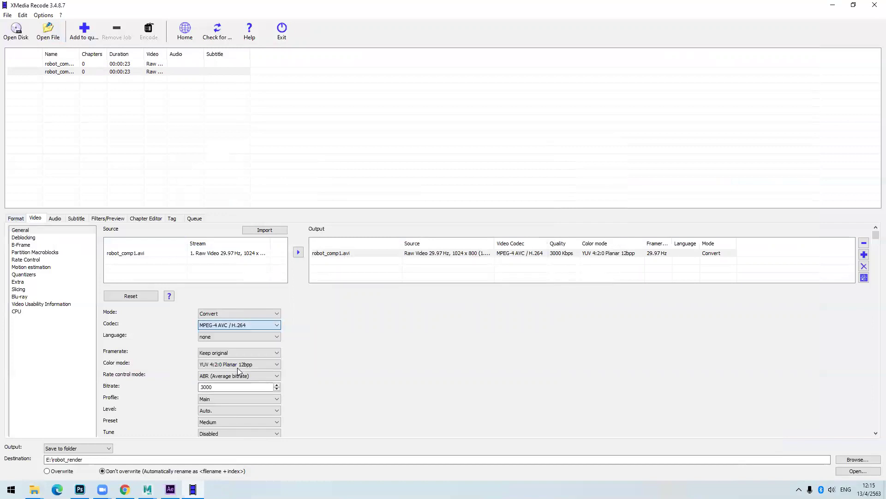
click(227, 326)
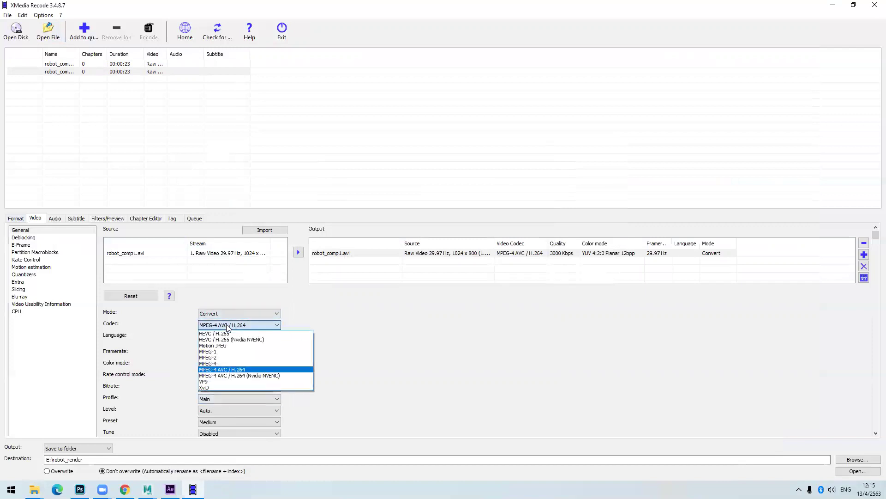
click(240, 376)
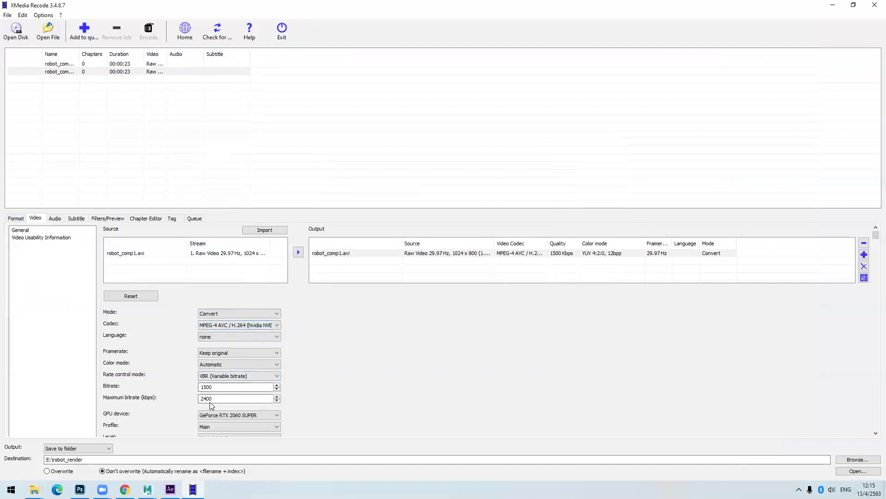
click(235, 325)
click(231, 369)
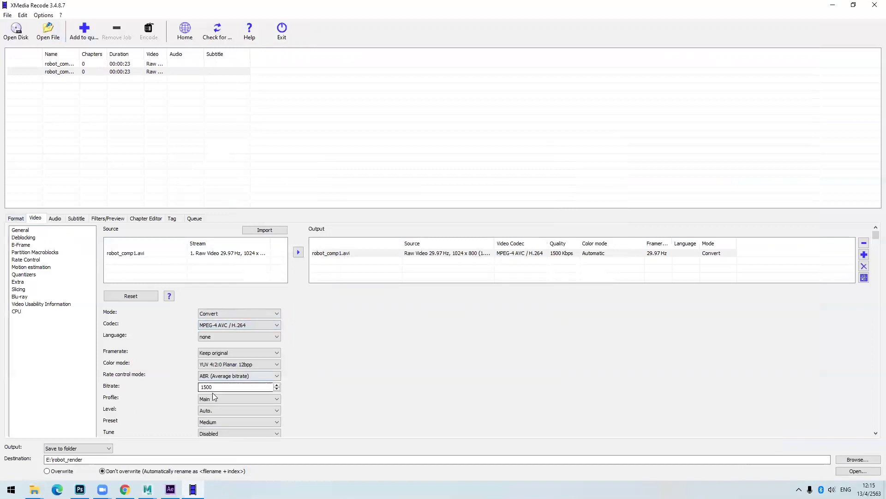
drag(223, 388, 184, 384)
text(3000)
Step: Minimize XMedia Recode and play the converted robot_comp1 MP4 from robot_render in VLC media player
click(832, 5)
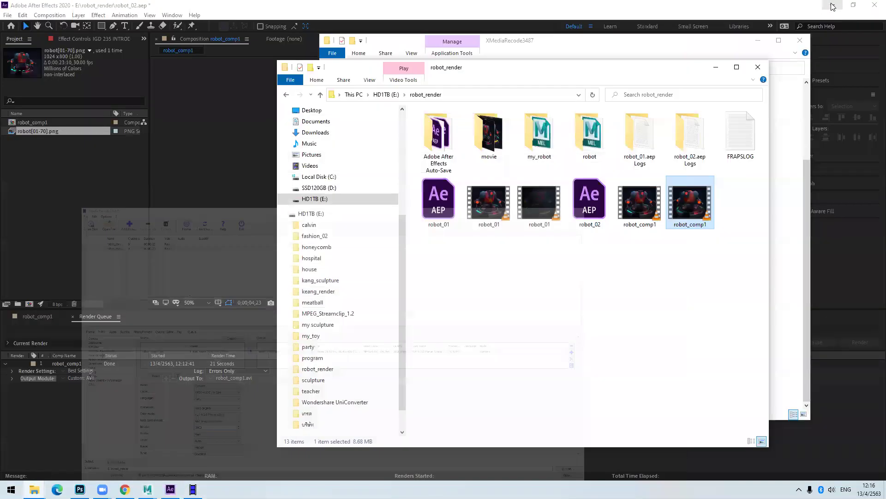
right_click(692, 226)
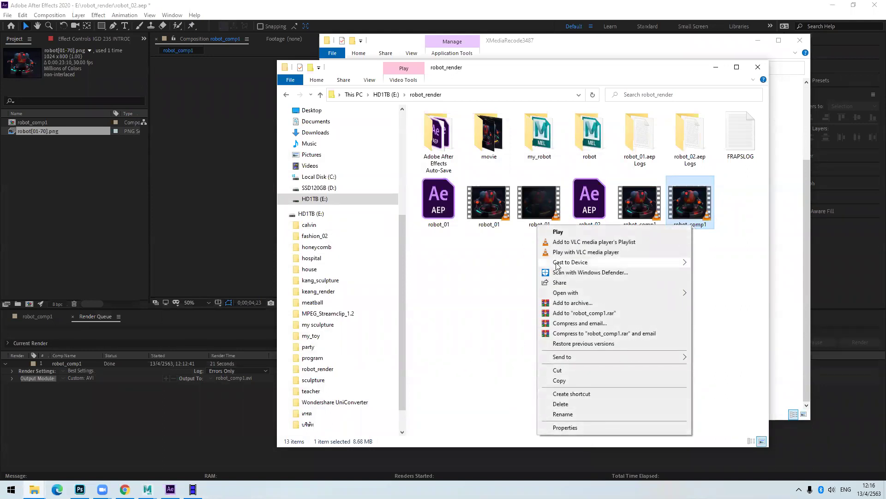
click(456, 320)
double_click(693, 203)
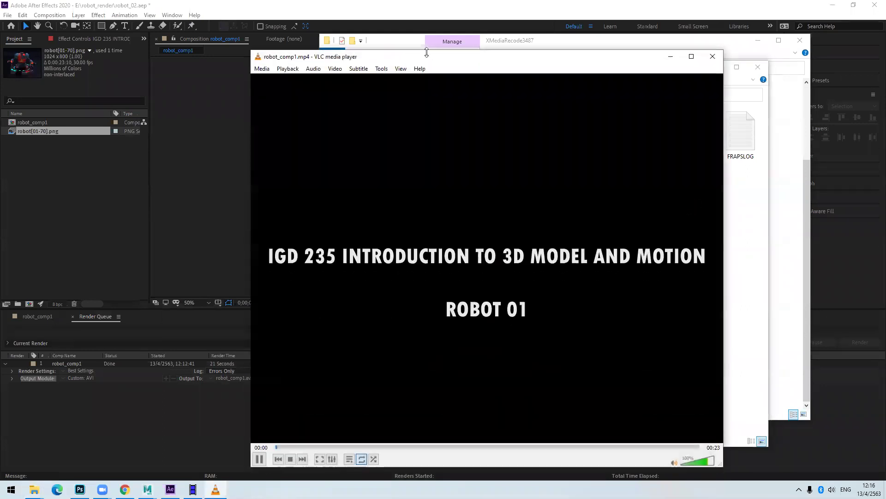